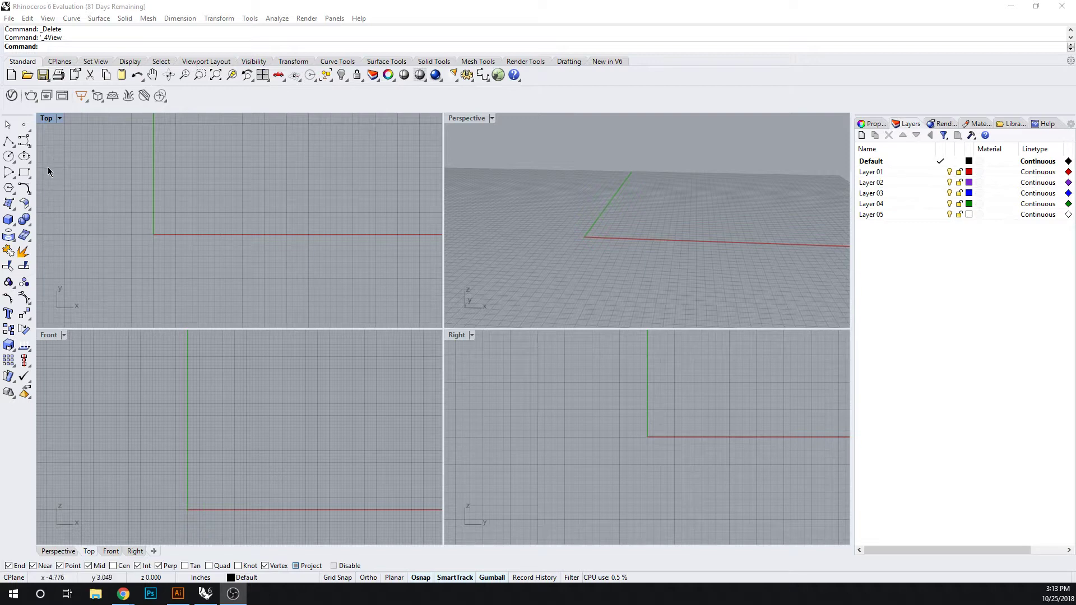
- Draw a circle in the Top view centred at the origin (0) with a diameter of about 8.04 in
left_click(25, 157)
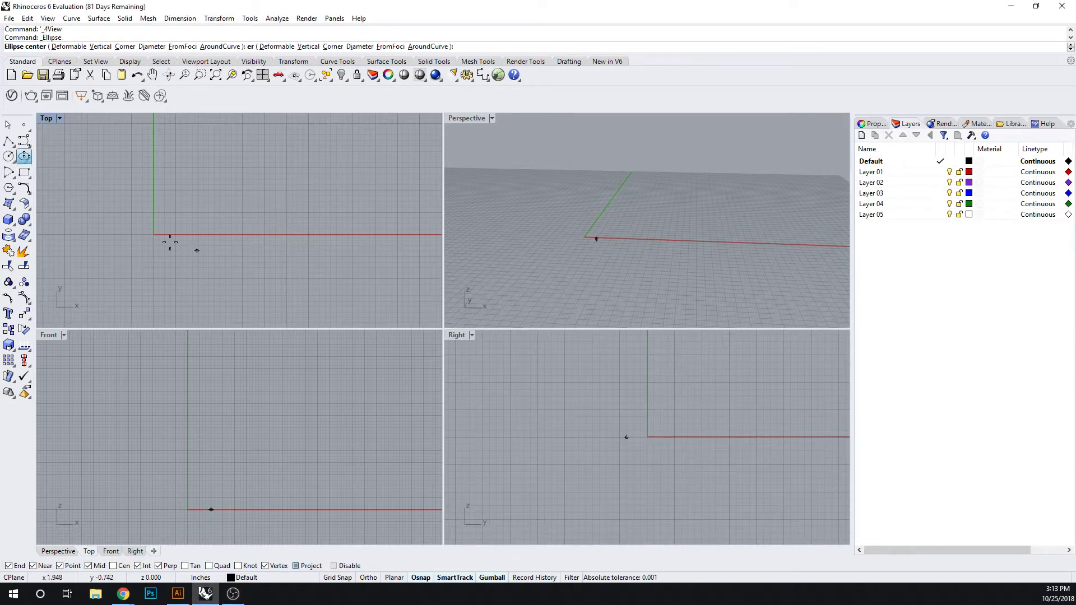
left_click(8, 159)
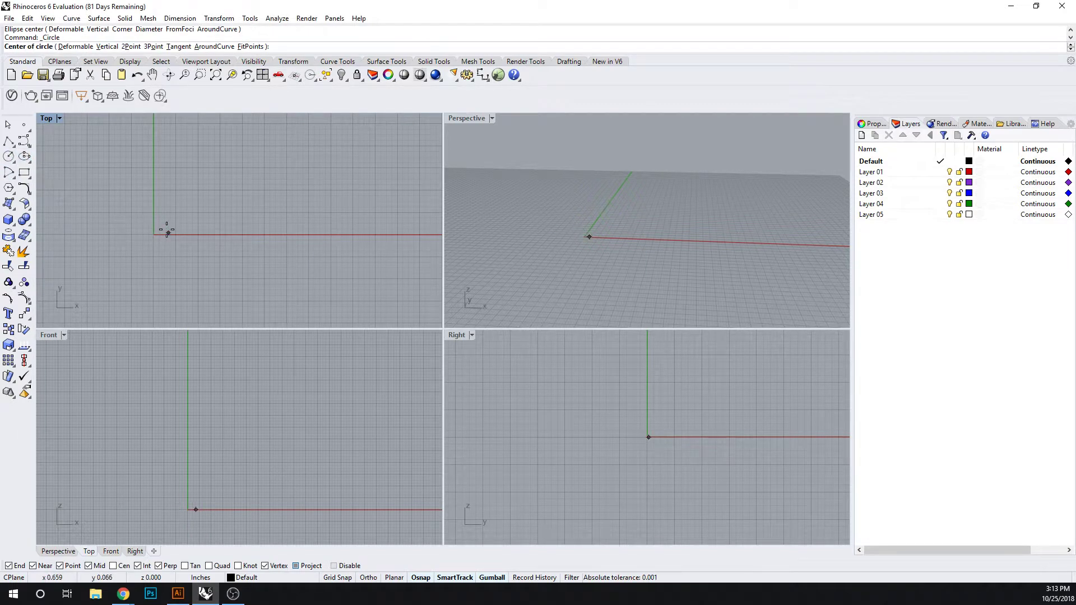
type("0")
key("Return")
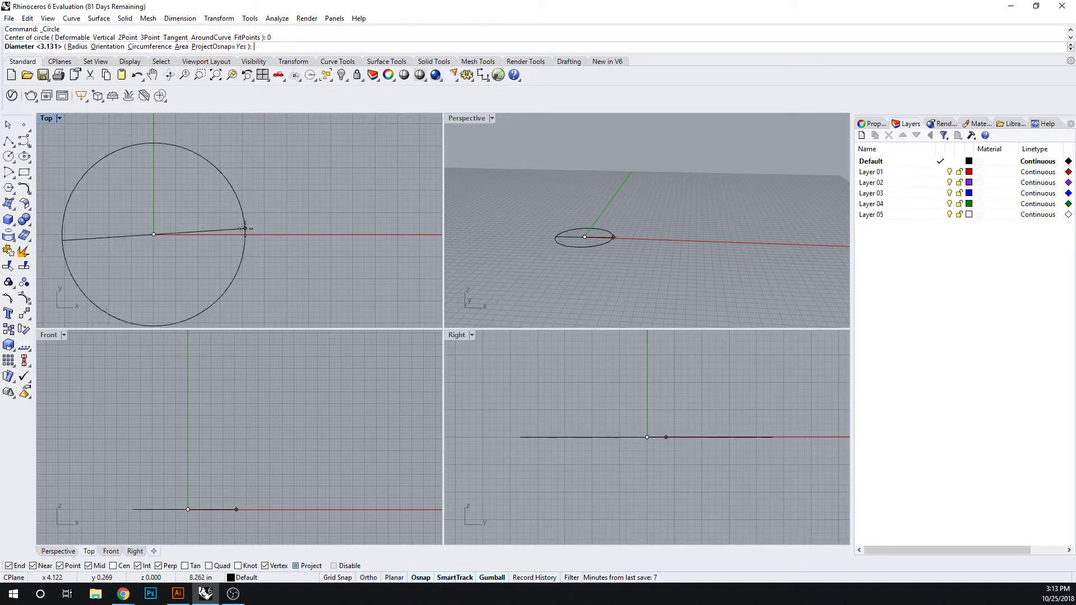
left_click(243, 235)
scroll(243, 235, "down", 1)
- Draw a second, smaller circle centred on the X axis, clear of the first circle on its positive X side
key("Return")
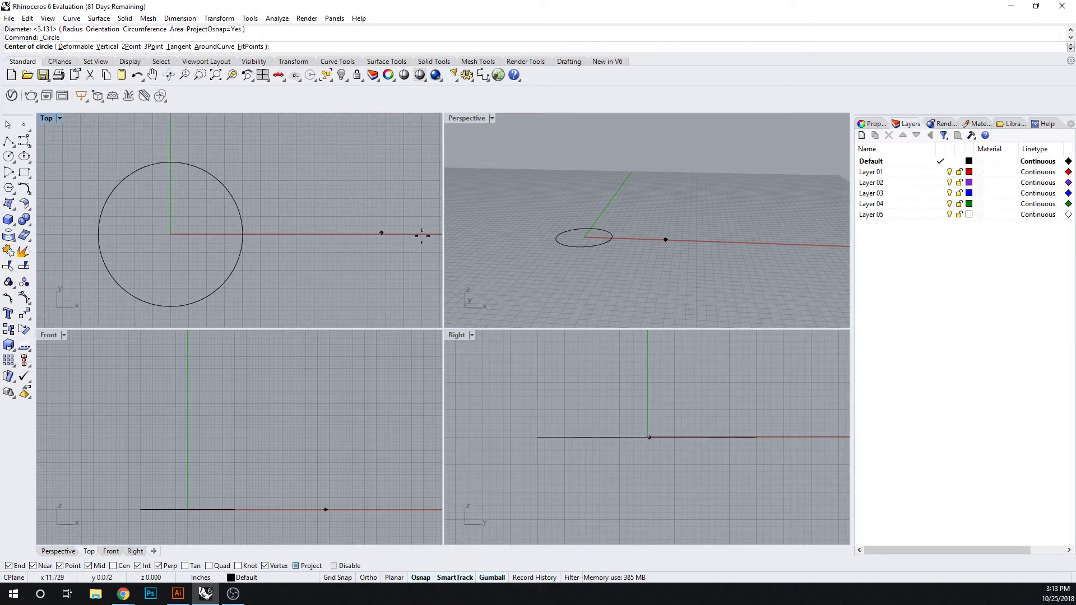
left_click(420, 234)
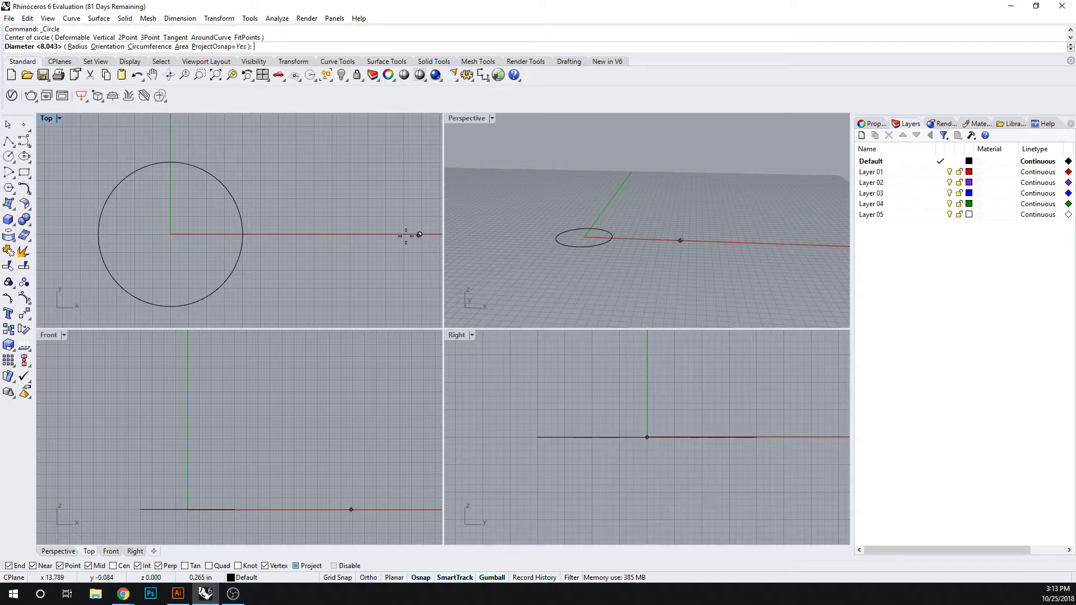
left_click(374, 233)
- Draw a bulging control-point profile curve in the Front view, rising about 10.2 in from the large circle's positive X edge
right_click_drag(297, 417, 290, 421)
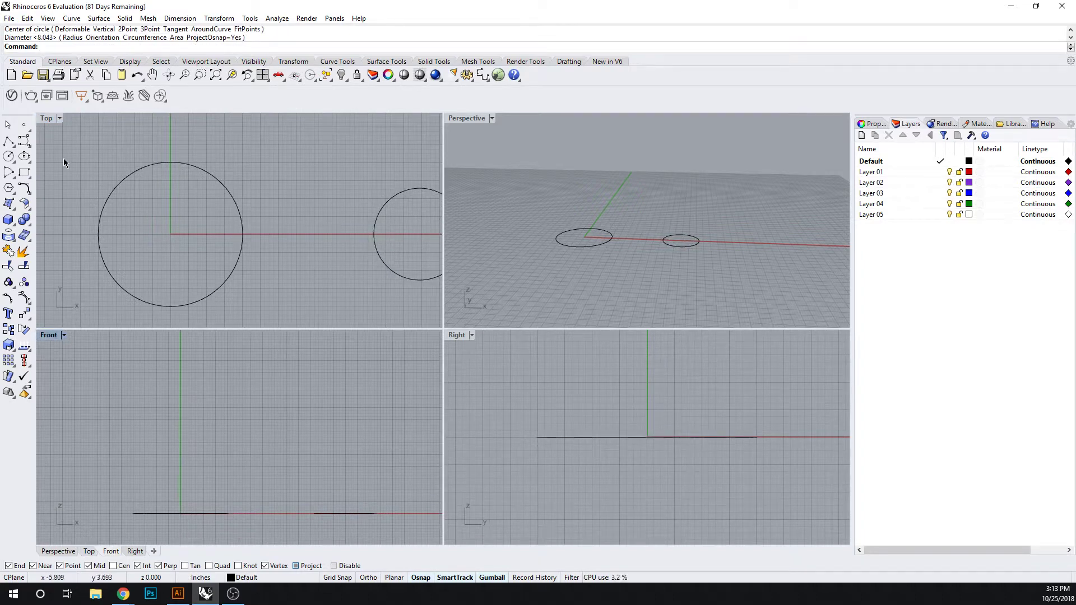
left_click(24, 140)
right_click_drag(256, 524, 281, 476)
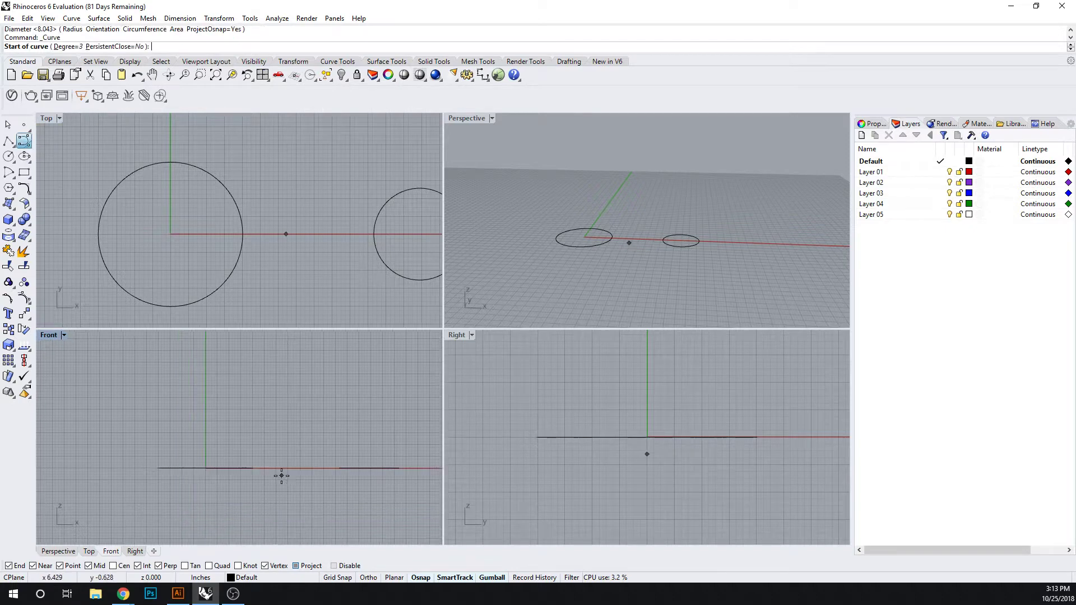
left_click(253, 468)
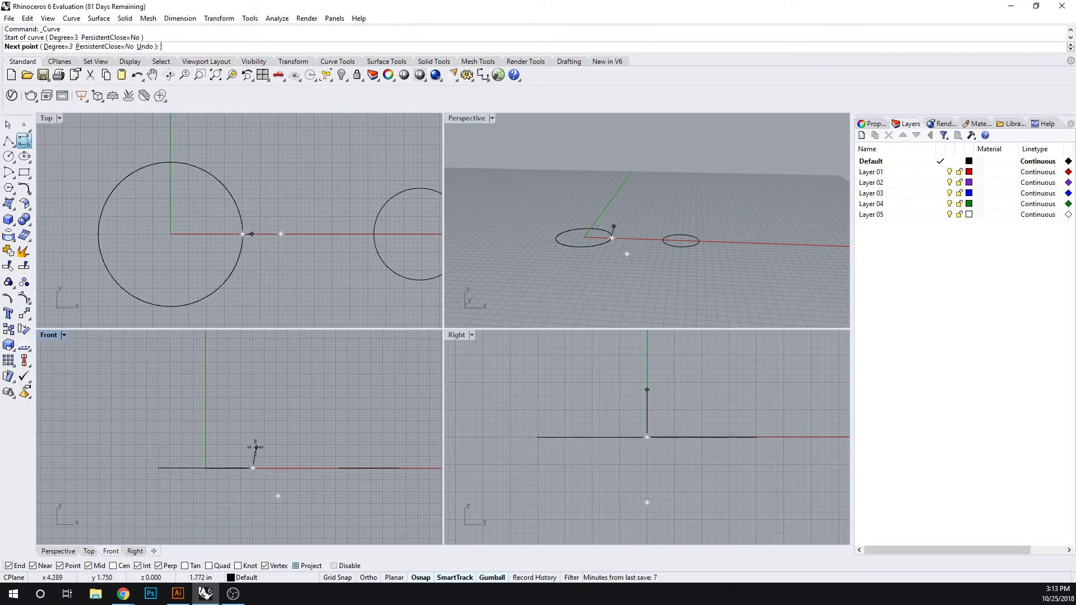
left_click(253, 447)
left_click(278, 437)
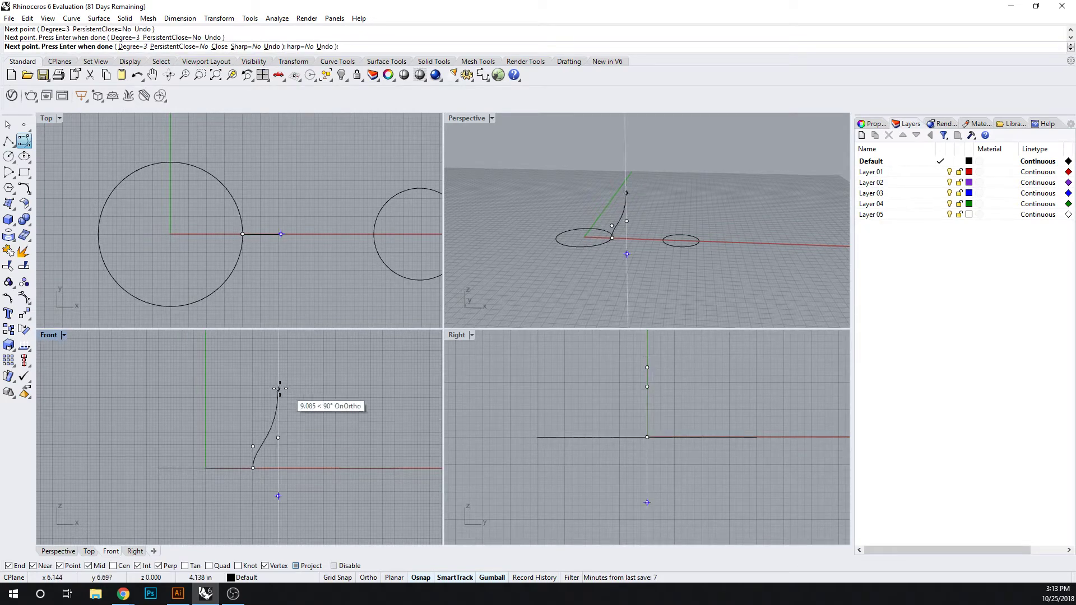
left_click(278, 389)
left_click(258, 382)
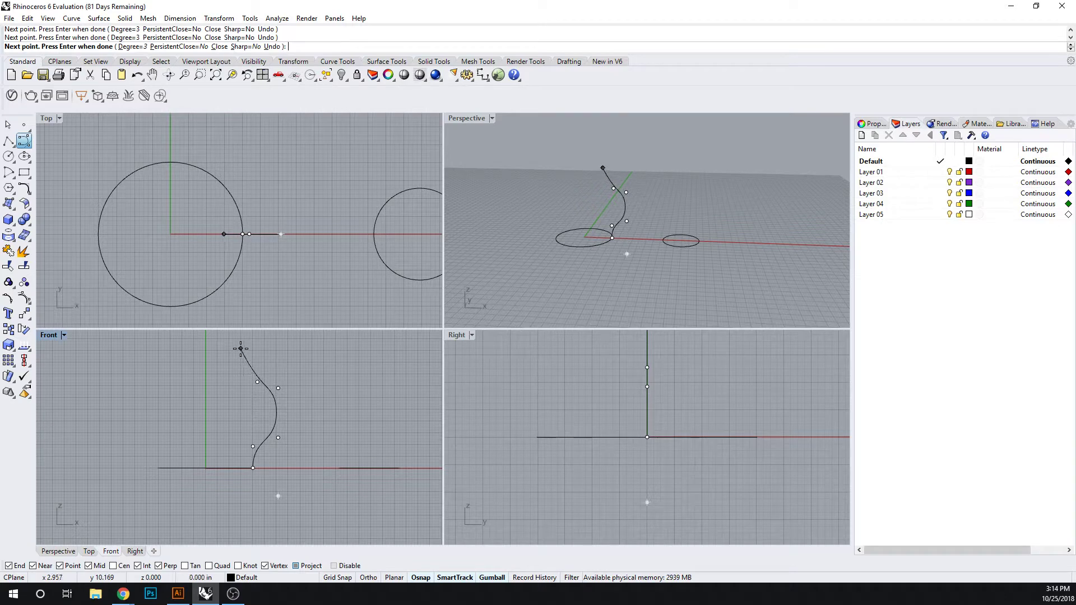
key("Return")
- Draw a narrow-necked control-point profile curve in the Front view, rising about 8 in from the small circle's edge nearest the large circle
right_click_drag(368, 450, 284, 462)
key("Return")
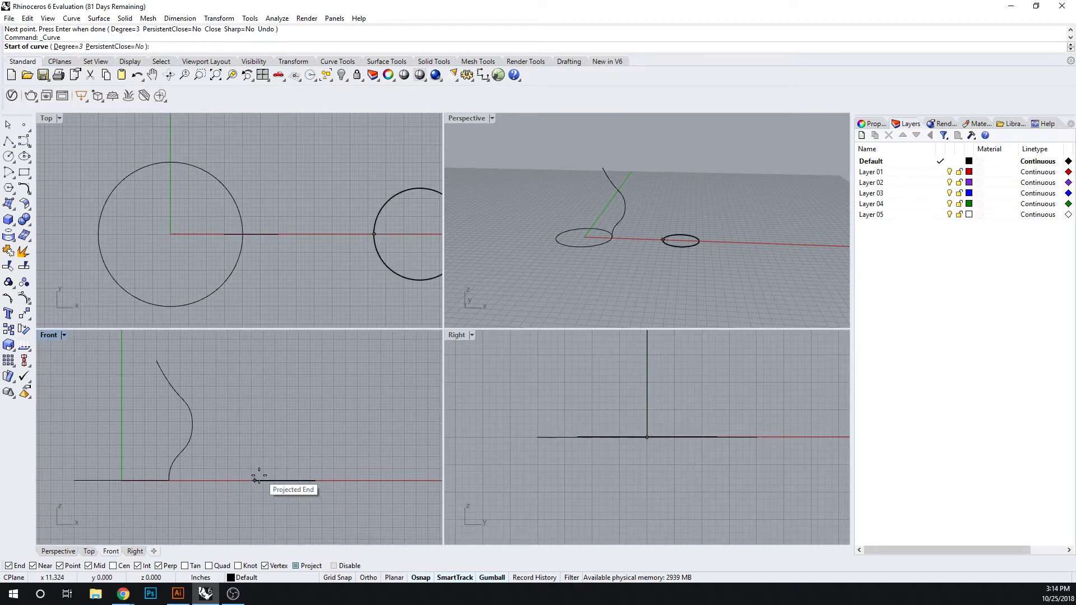
left_click(257, 478)
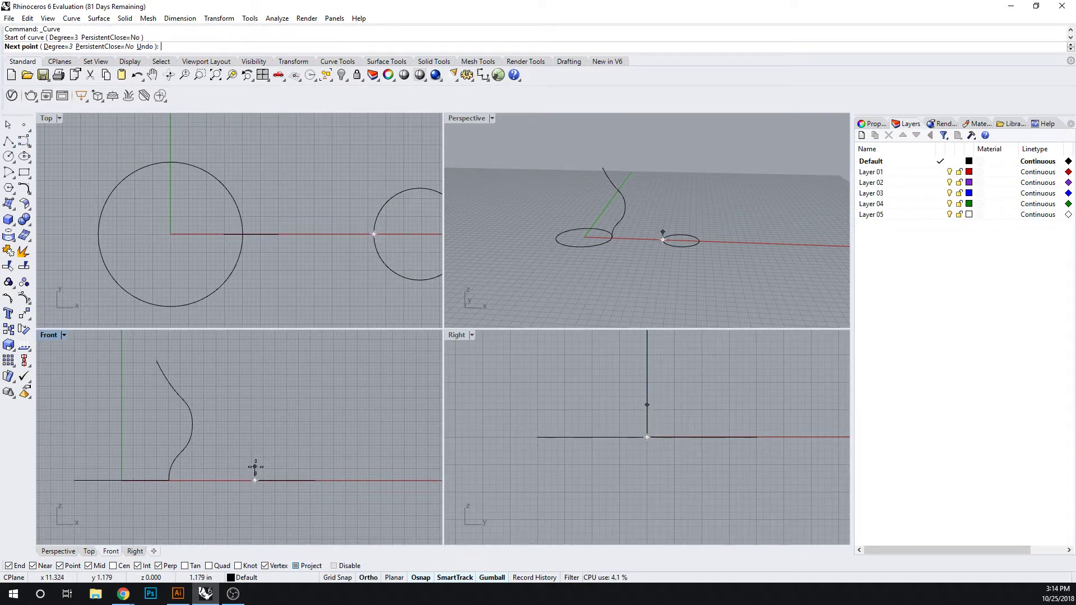
left_click(255, 467)
left_click(240, 465)
left_click(234, 449)
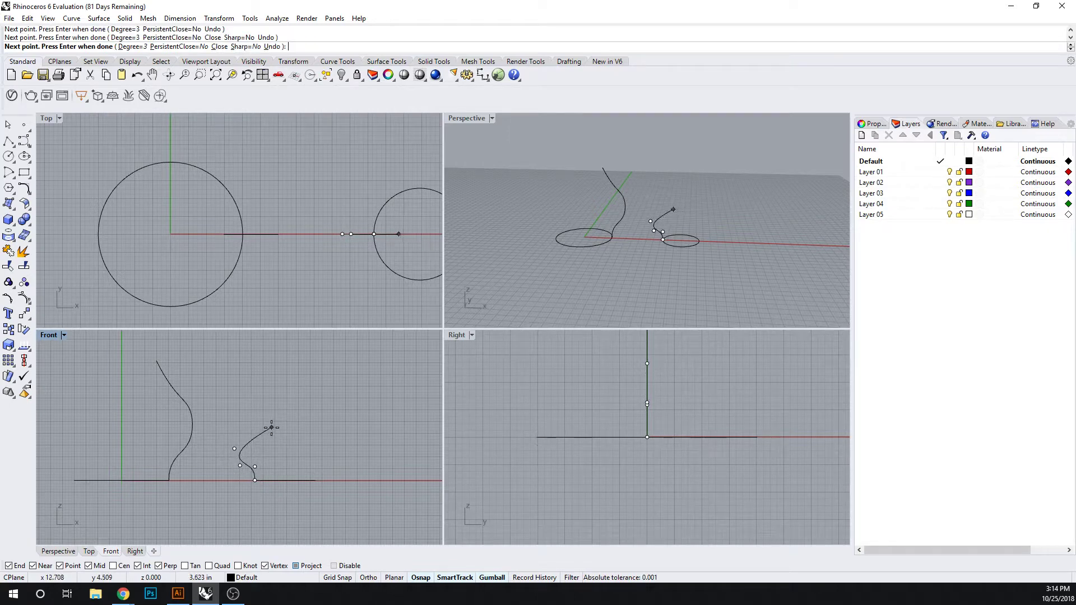
left_click(271, 427)
left_click(276, 410)
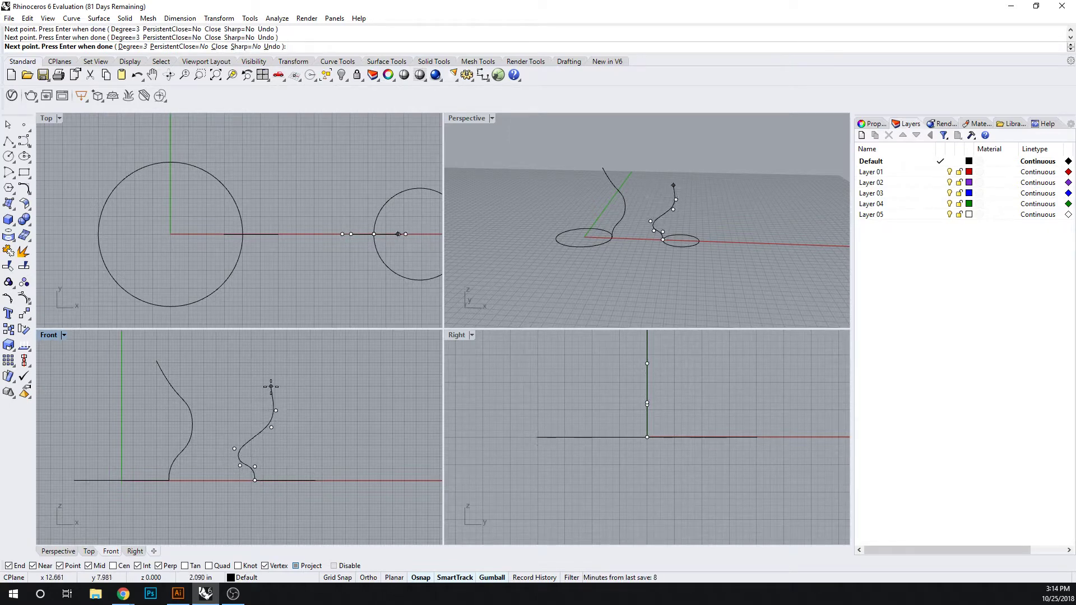
left_click(270, 387)
key("Return")
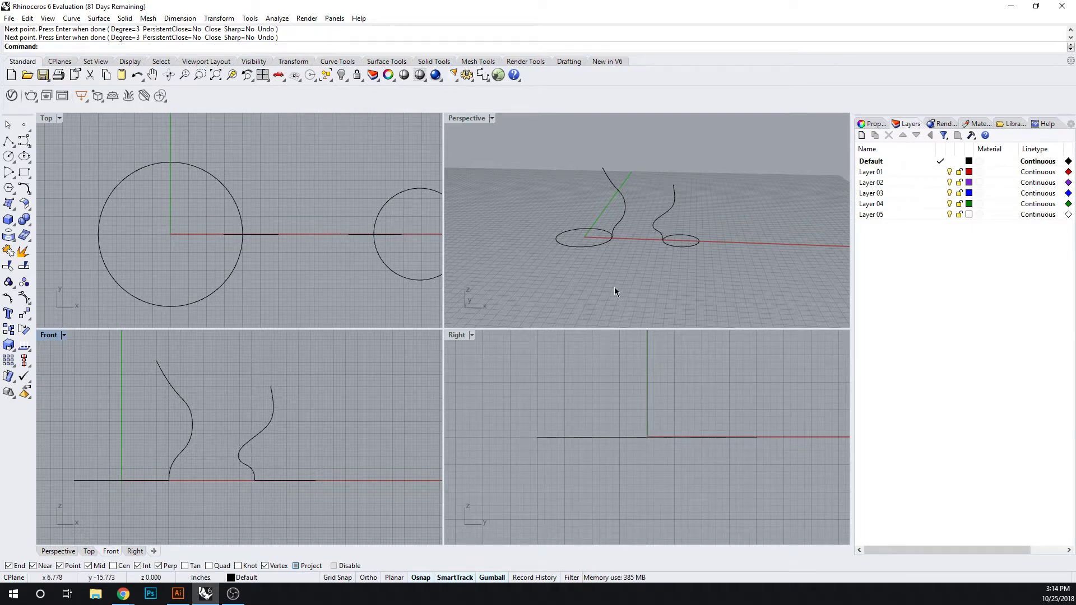
- Sweep the bulging profile along the large circle with Sweep1, using the Freeform frame style and unchanged cross sections
right_click_drag(628, 285, 672, 260)
type("Sweep1")
left_click(55, 49)
left_click(552, 236)
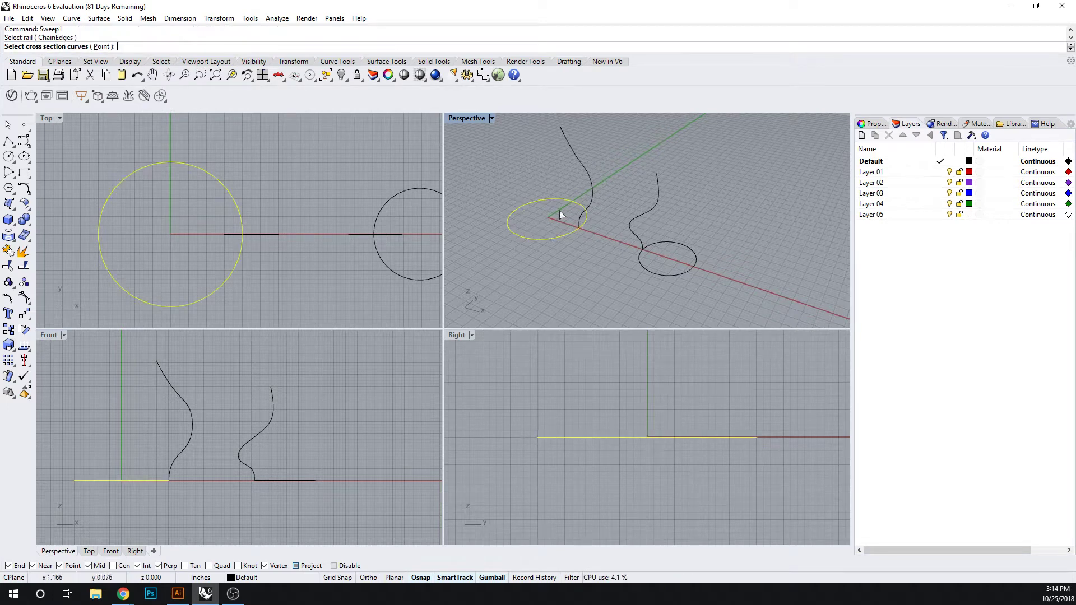
left_click(587, 171)
key("Return")
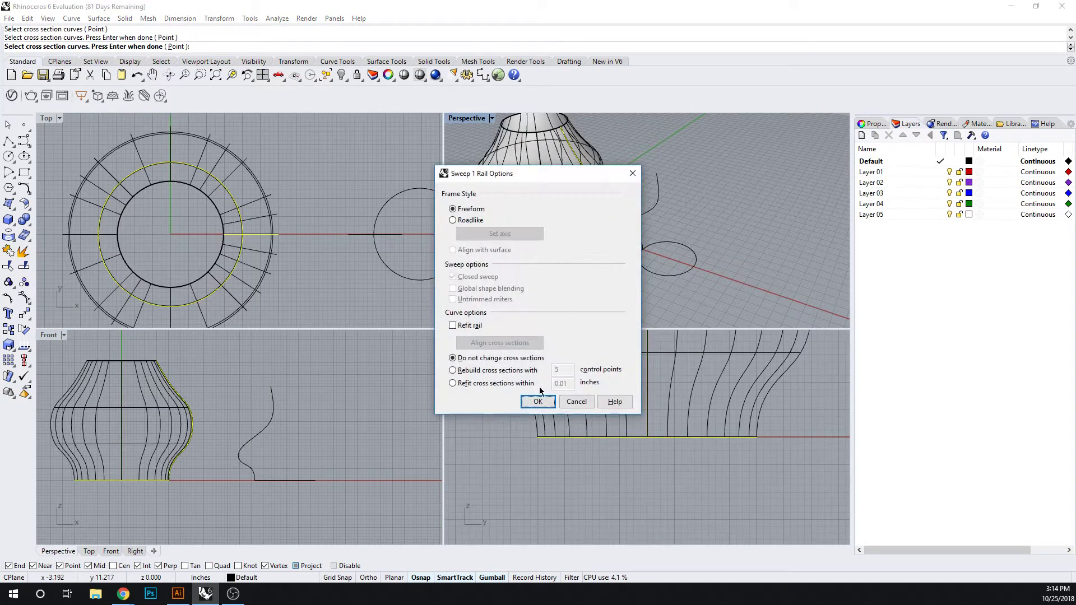
left_click(537, 401)
- Sweep the narrow-necked profile along the small circle with Sweep1, keeping the Freeform frame style and unchanged cross sections
key("Return")
left_click(667, 276)
left_click(648, 210)
key("Return")
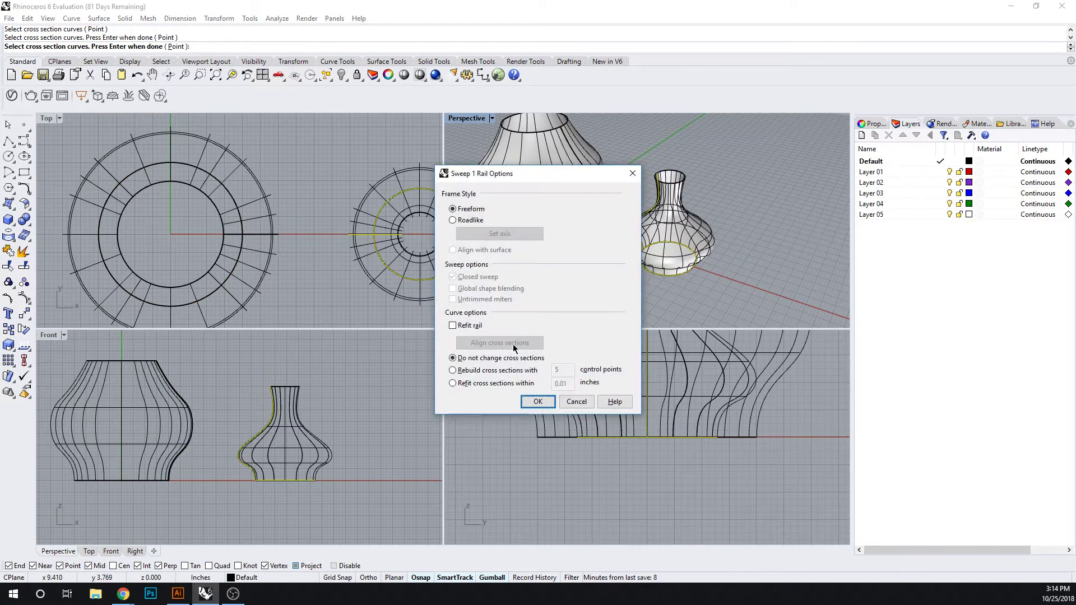
left_click(537, 401)
right_click_drag(567, 260, 618, 246)
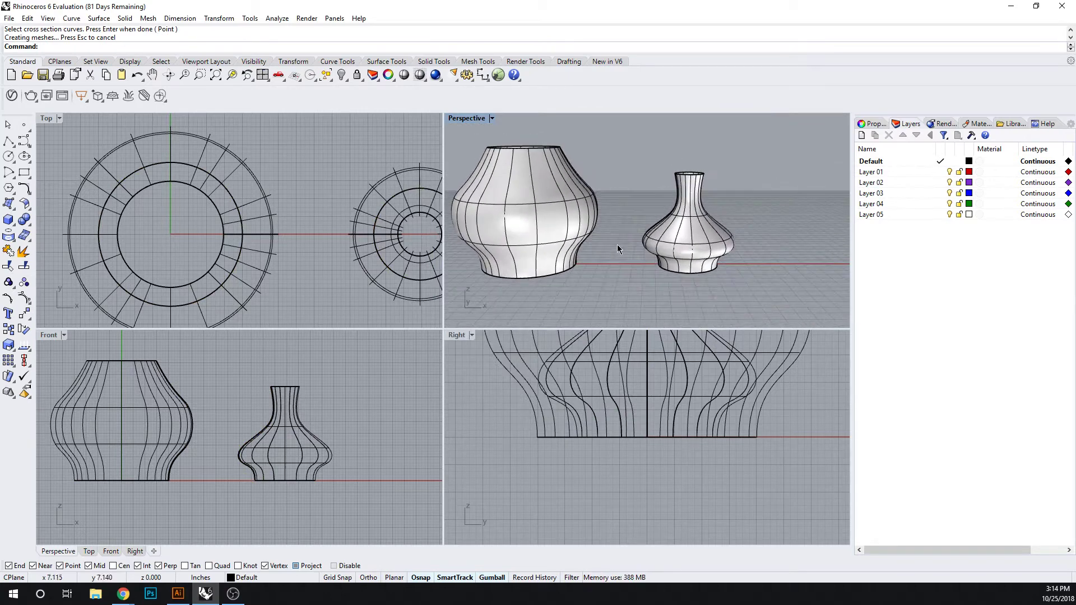
- Draw an ellipse by diameter in the Front view, overlapping both facing vessel sides, with a tilted first axis about 7.6 in long
left_click(23, 158)
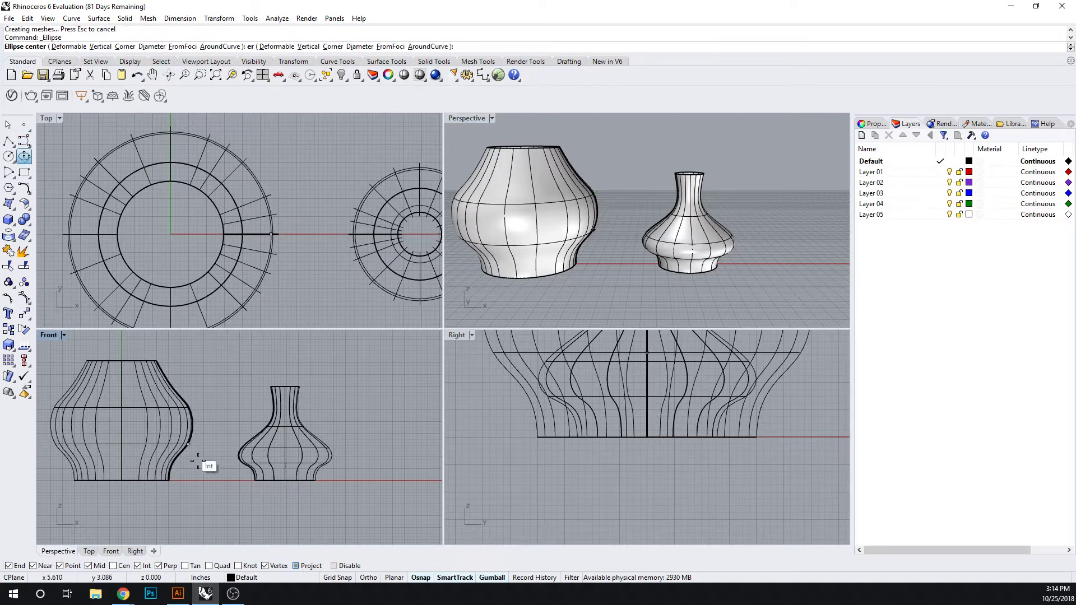
key("Escape")
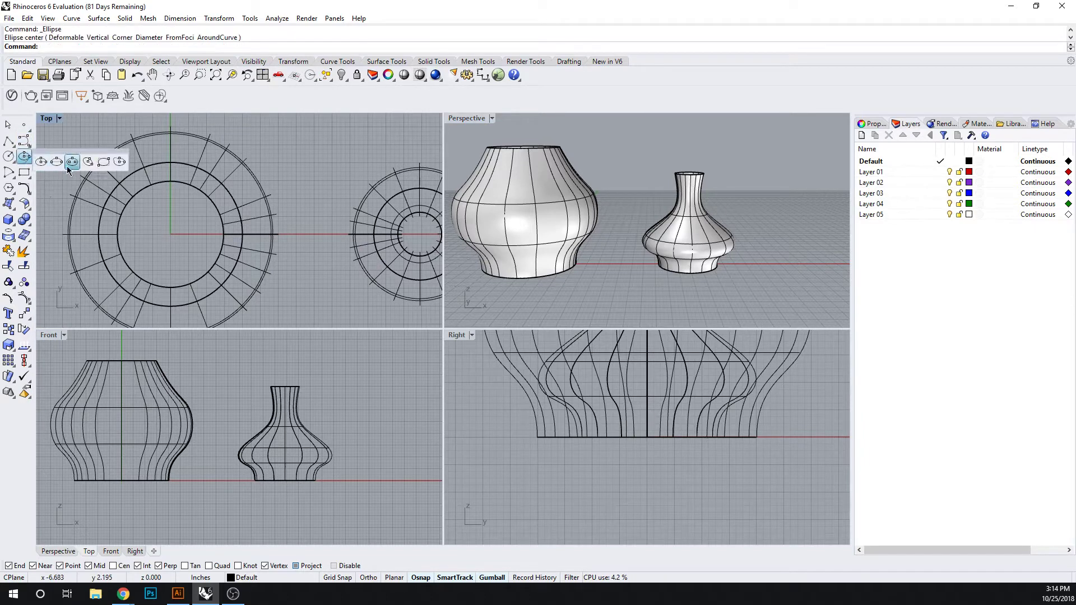
right_click(25, 157)
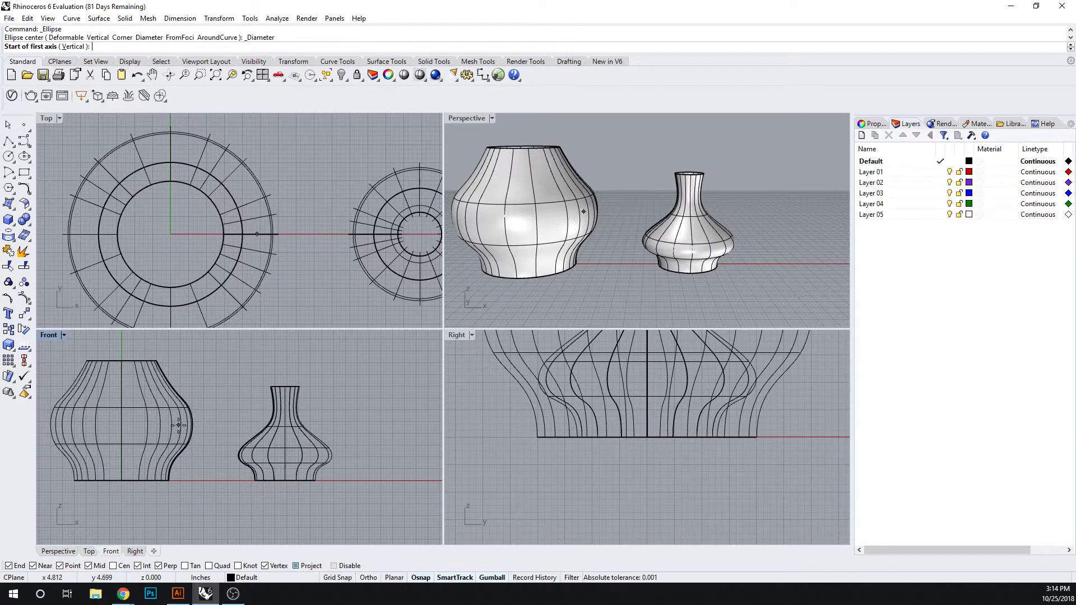
left_click(179, 424)
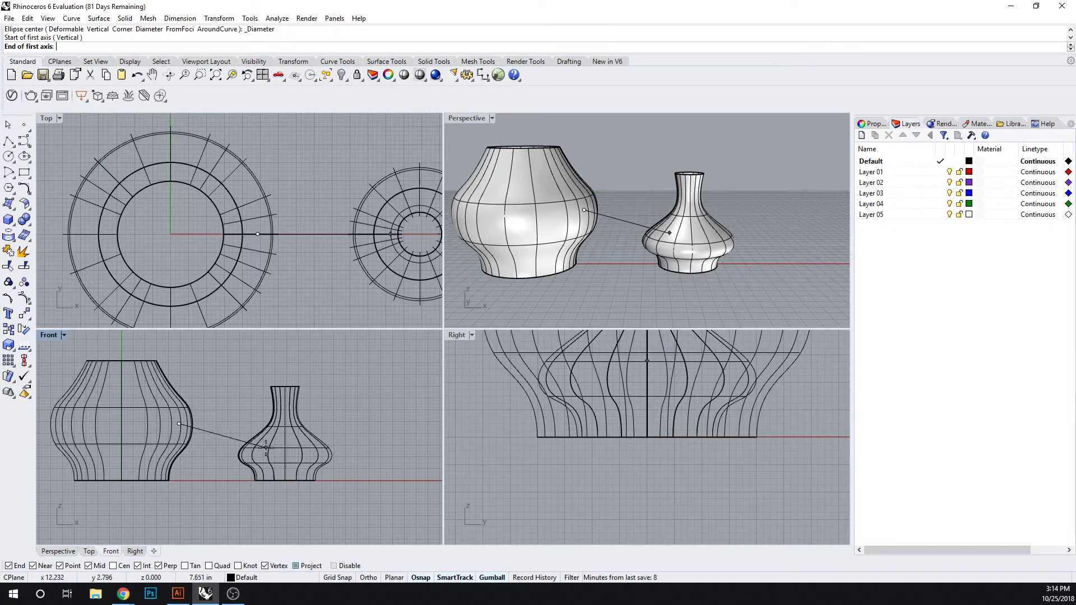
left_click(264, 447)
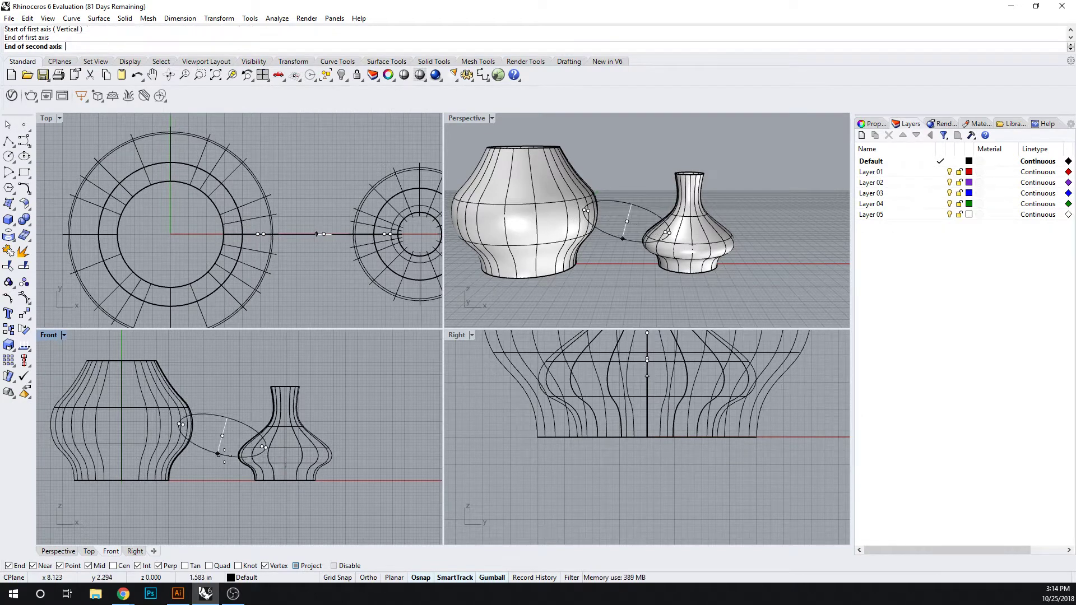
left_click(224, 457)
- Trim the vessel surfaces inside the ellipse where it overlaps the large and small vessels, using the ellipse as the cutting object
left_click(234, 418)
type("TR")
key("Return")
scroll(221, 433, "up", 5)
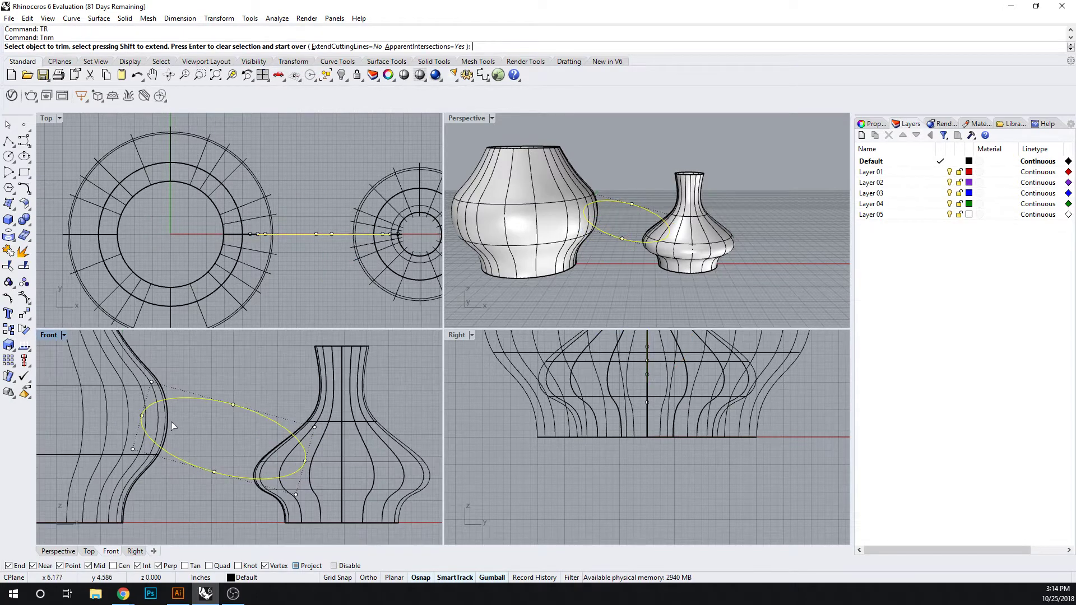
left_click(171, 422)
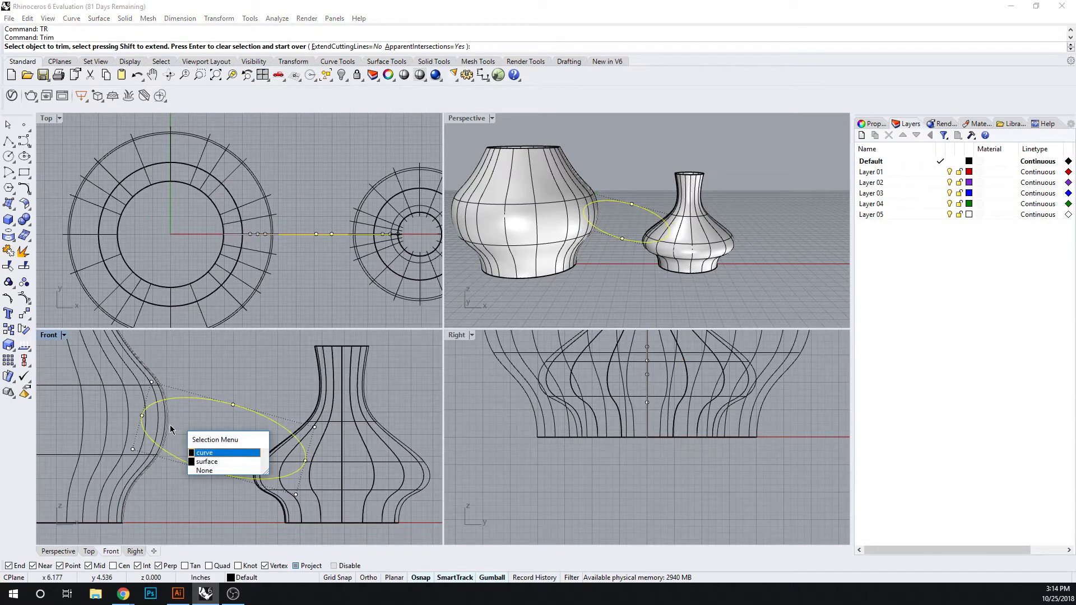
left_click(221, 462)
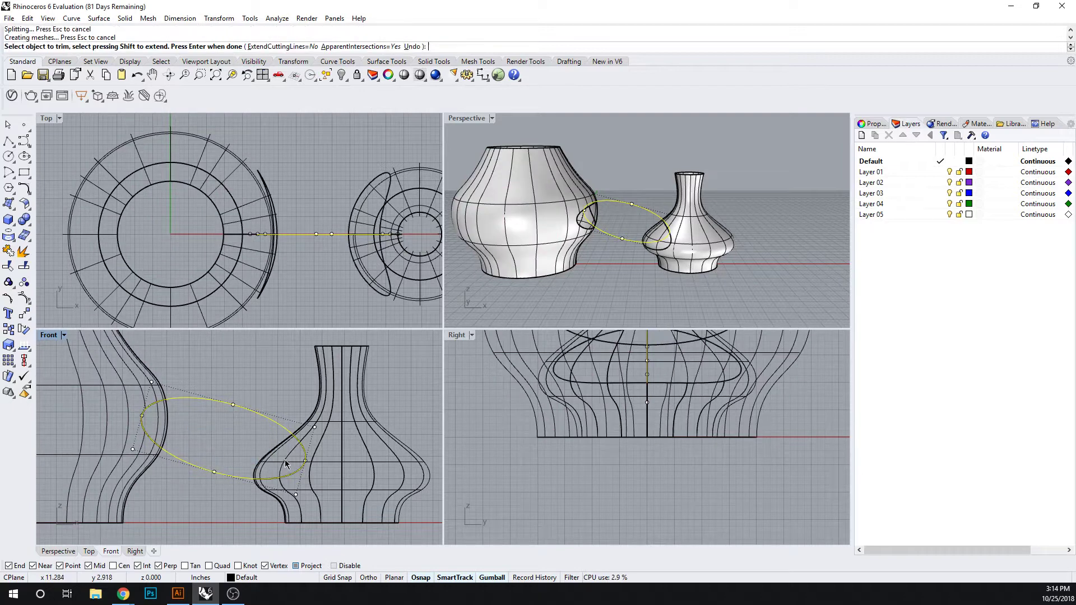
key("Return")
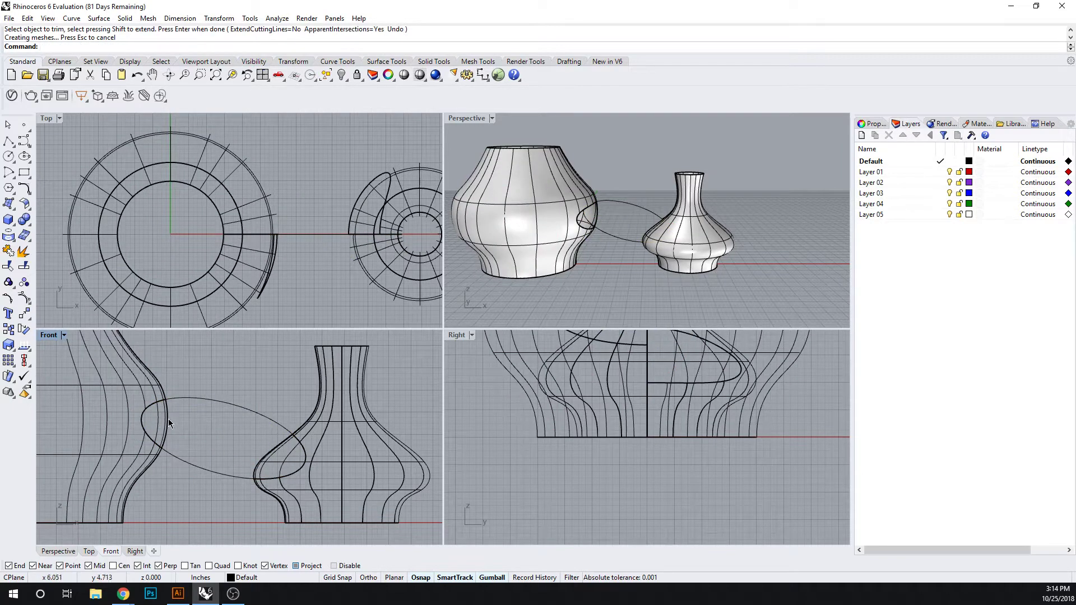
- Delete the original profile curves lying on the facing sides of the large and small vessels
left_click(169, 420)
left_click(205, 449)
key("Delete")
left_click(321, 397)
left_click(347, 425)
key("Delete")
- Trim the remaining surface pieces inside the ellipse from both vessels and delete the ellipse
left_click(233, 405)
type("TR")
key("Return")
left_click(158, 434)
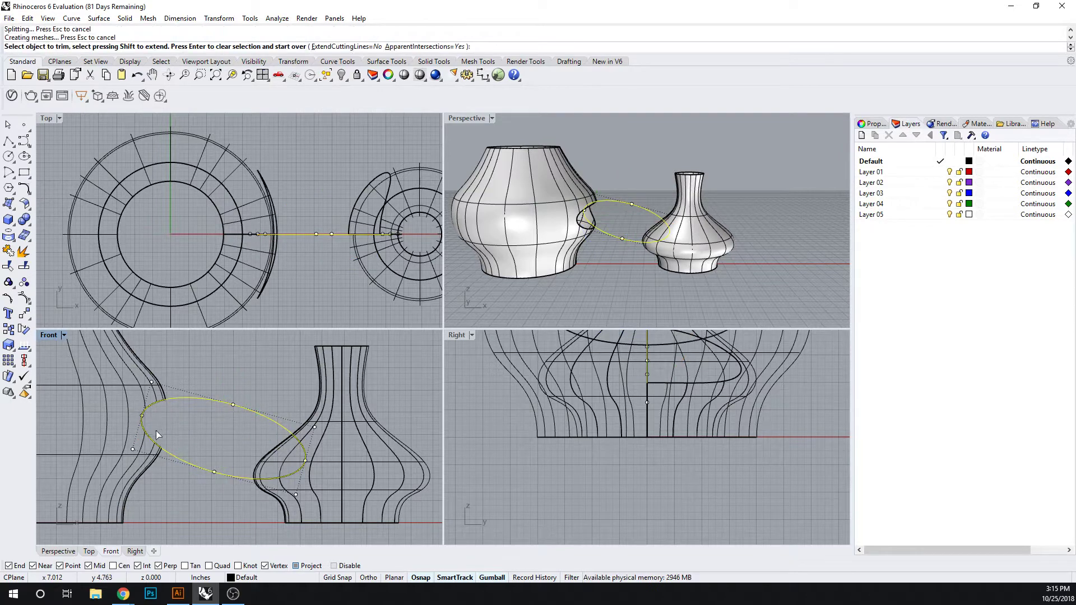
left_click(267, 459)
key("Return")
left_click(240, 407)
key("Delete")
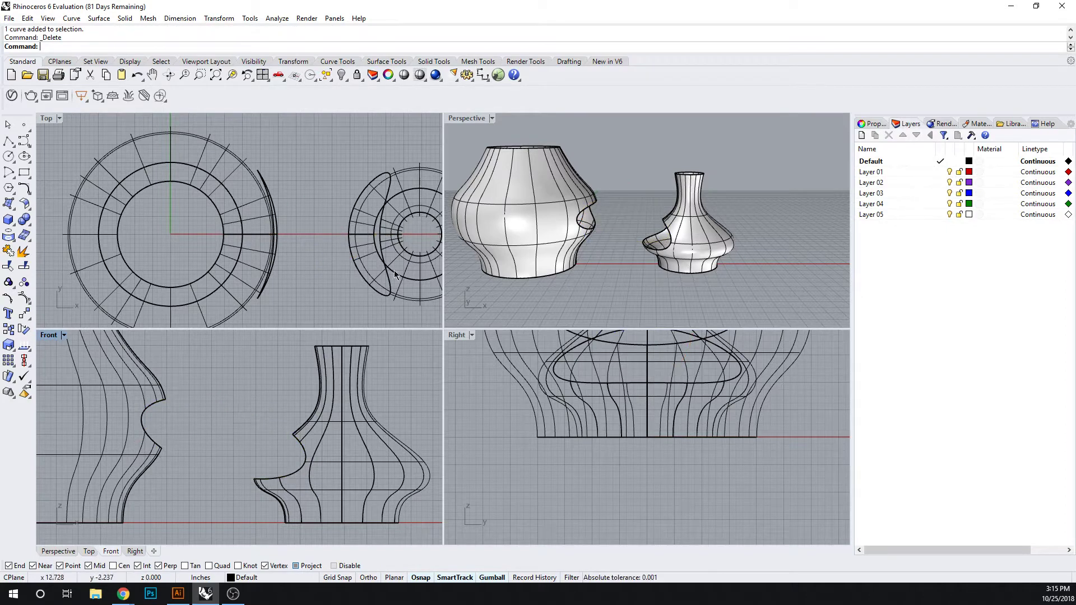
- Start a surface blend and pick the large vessel's opening edge as the first edge, using chained edges
right_click_drag(302, 233, 259, 216)
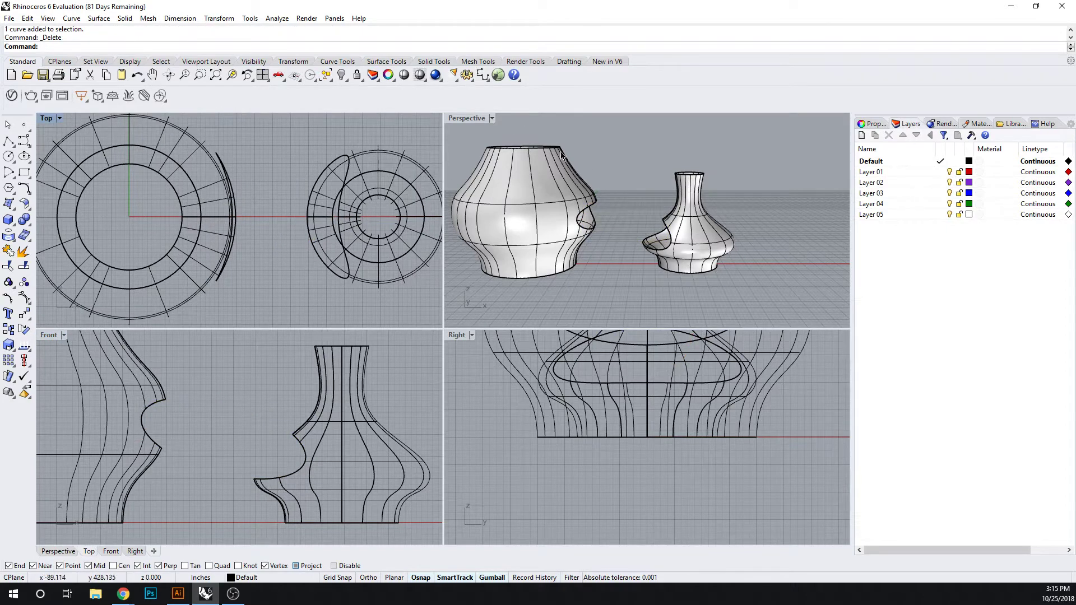
right_click_drag(624, 200, 664, 232)
scroll(603, 243, "up", 3)
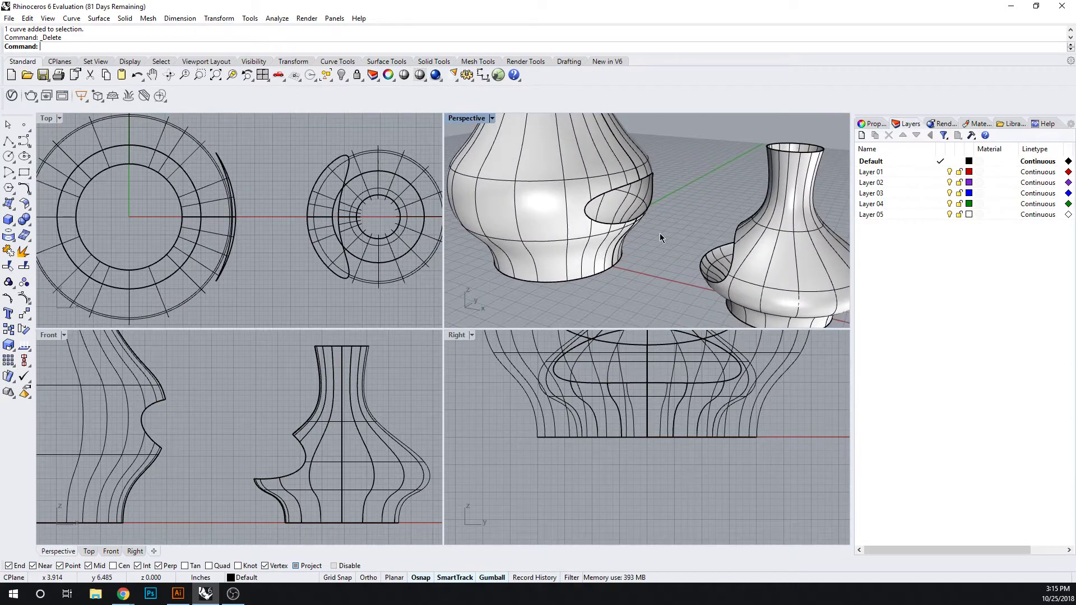
left_click(382, 62)
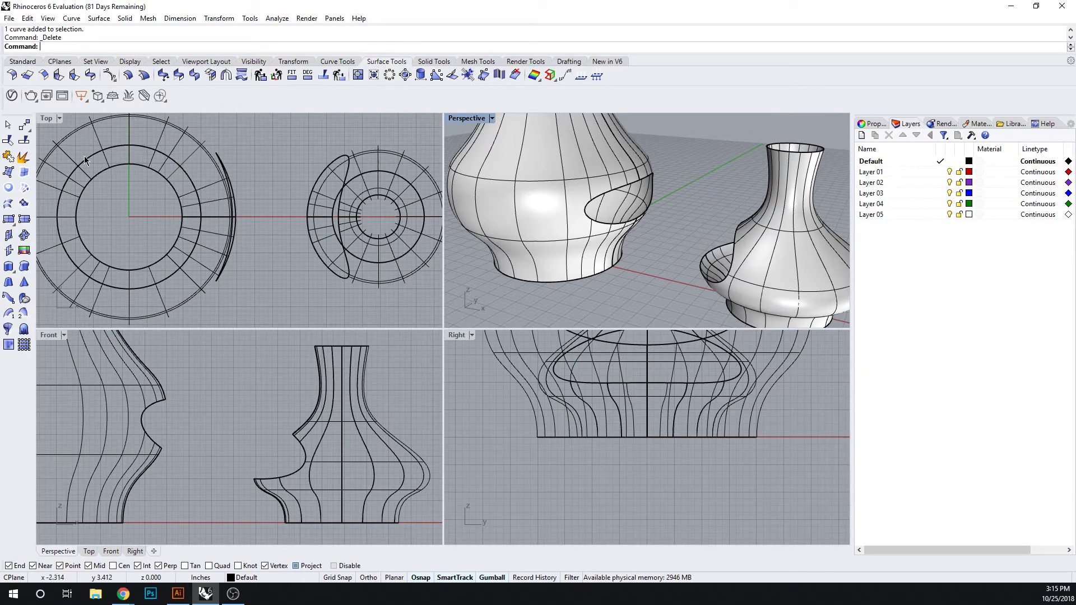
left_click(89, 76)
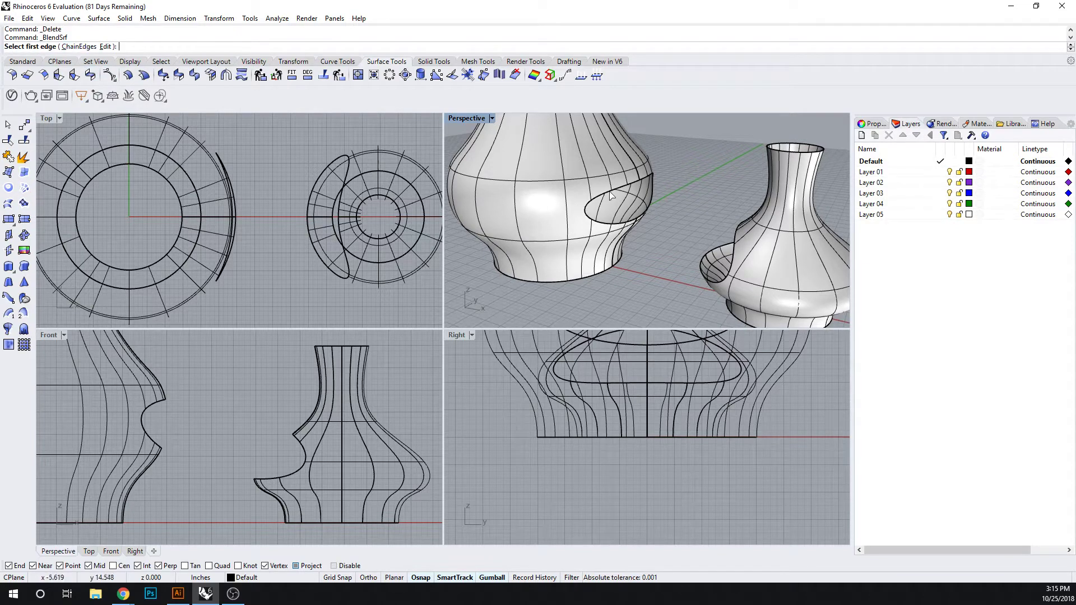
scroll(605, 187, "up", 4)
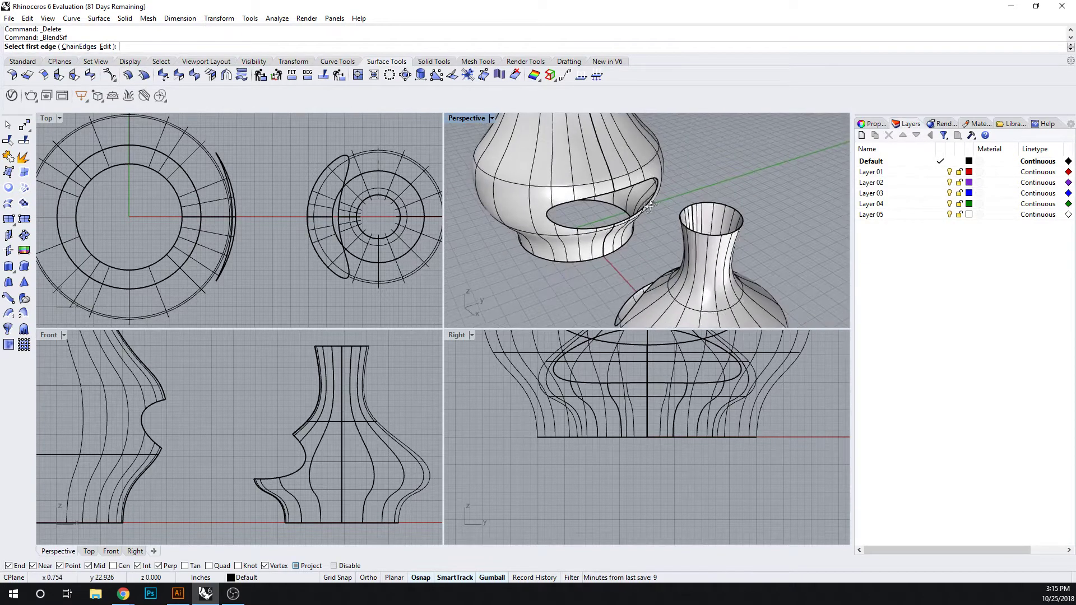
right_click_drag(535, 260, 576, 260)
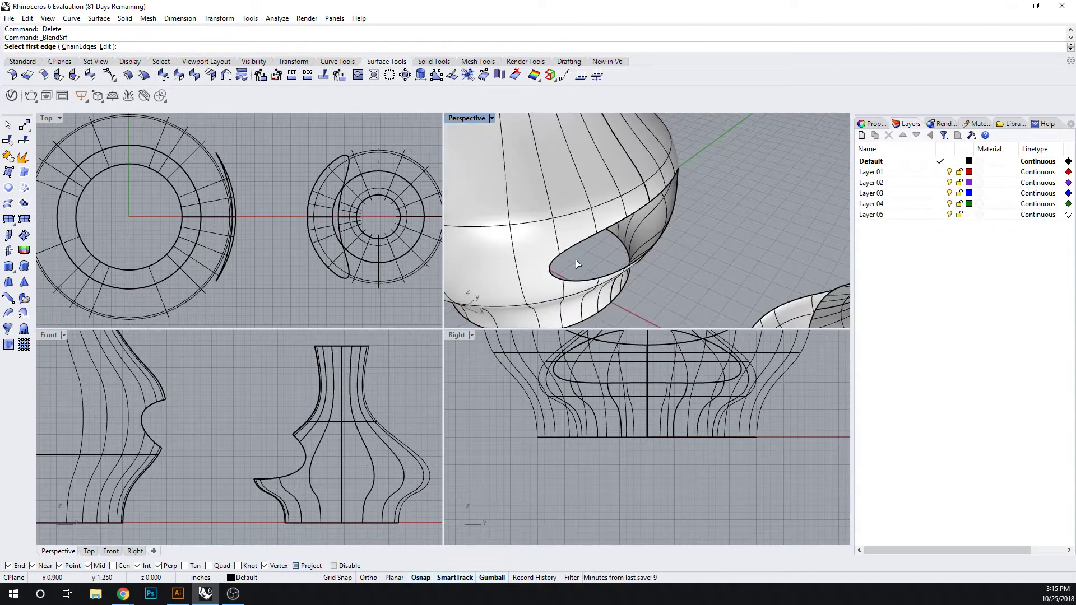
left_click(80, 47)
left_click(582, 283)
scroll(605, 278, "down", 4)
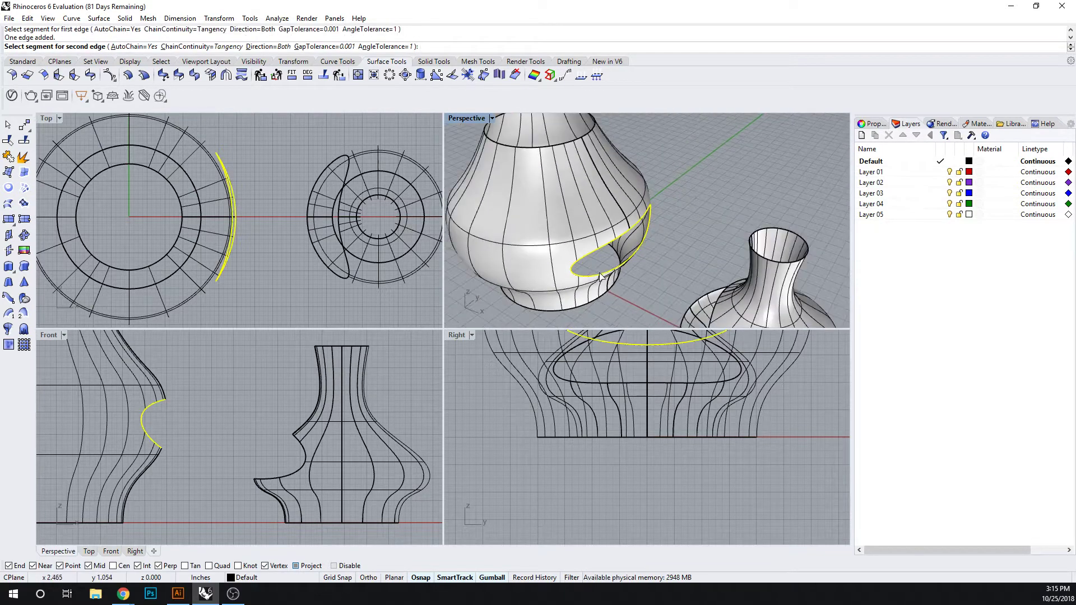
- Pick the small vessel's opening edges as the blend's second edge and accept the seam points
right_click_drag(721, 280, 579, 234)
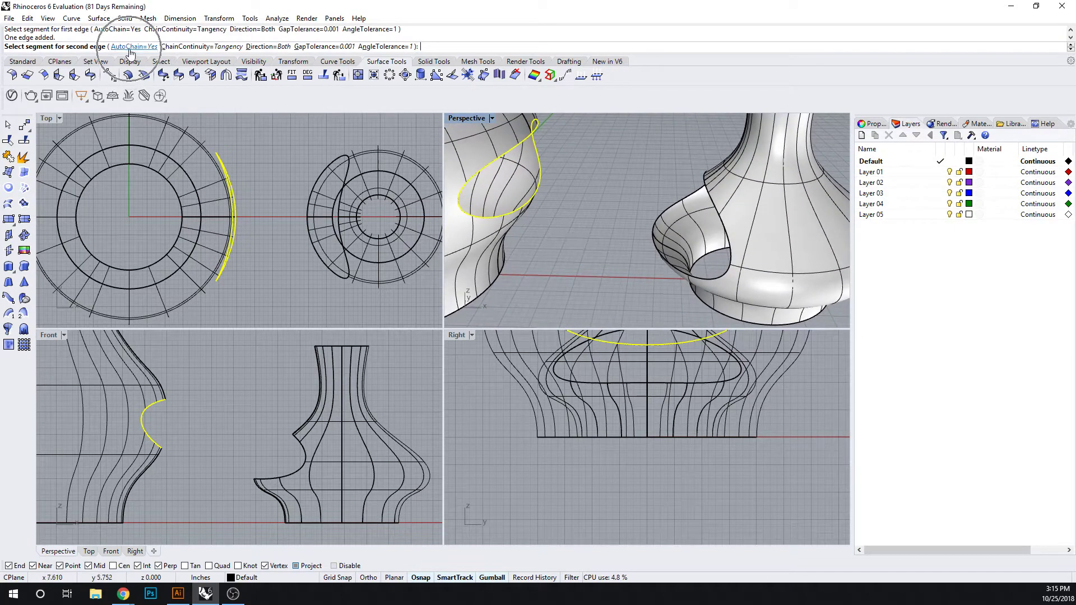
left_click(658, 253)
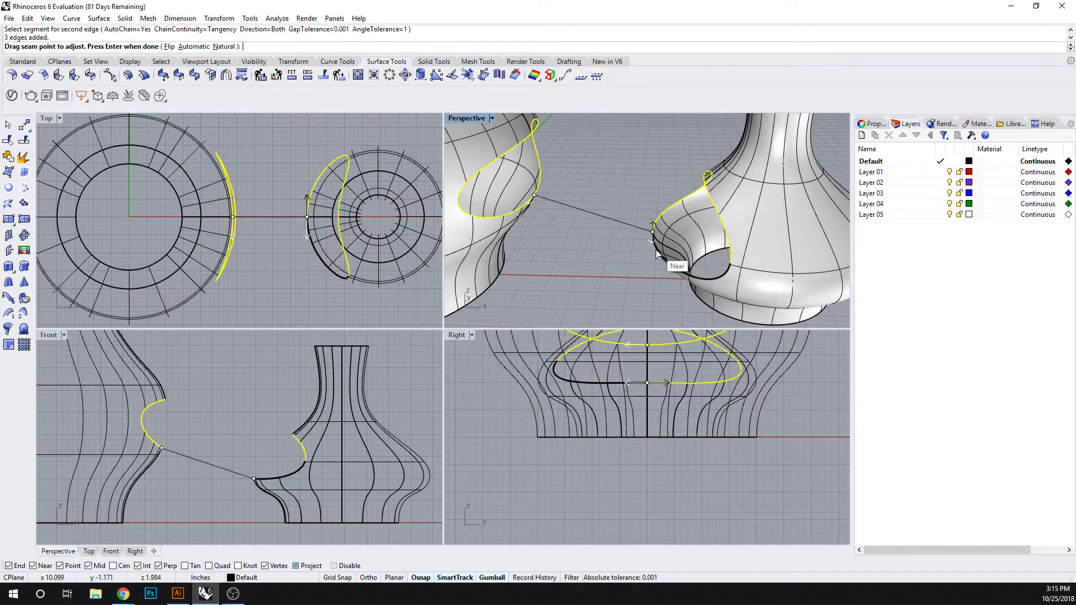
right_click_drag(635, 237, 591, 258)
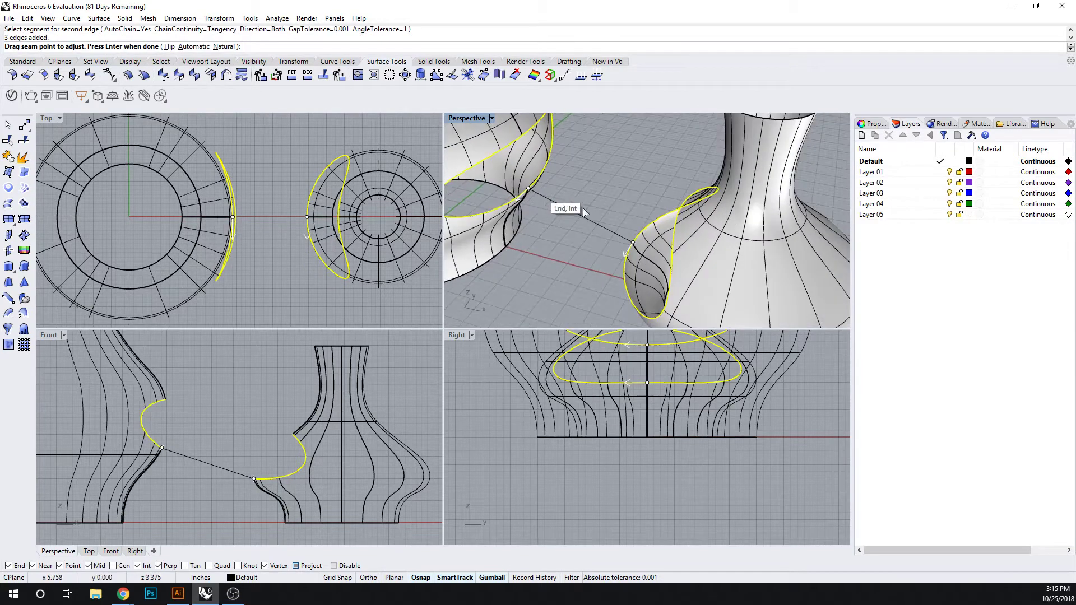
key("Return")
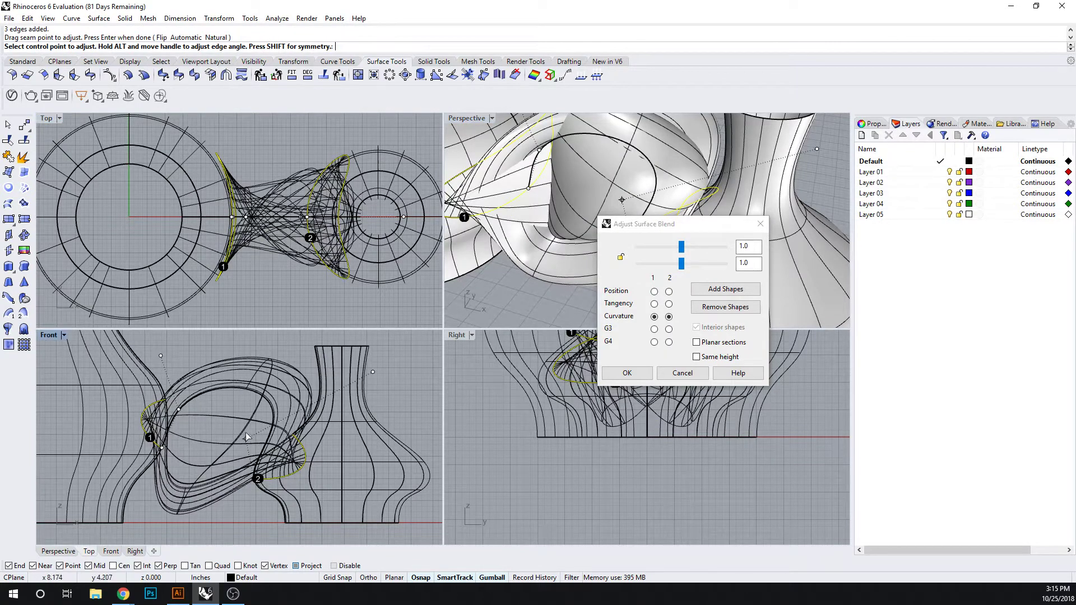
- Try reshaping the blend by moving its control handle for the small vessel's edge in the Front and Perspective views
scroll(378, 388, "up", 3)
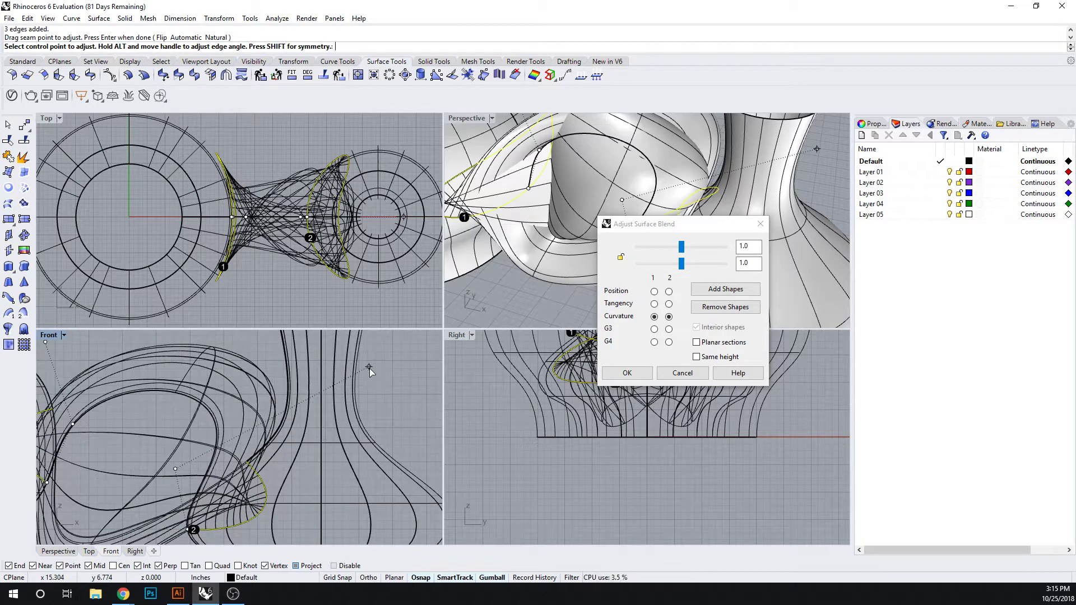
left_click(369, 369)
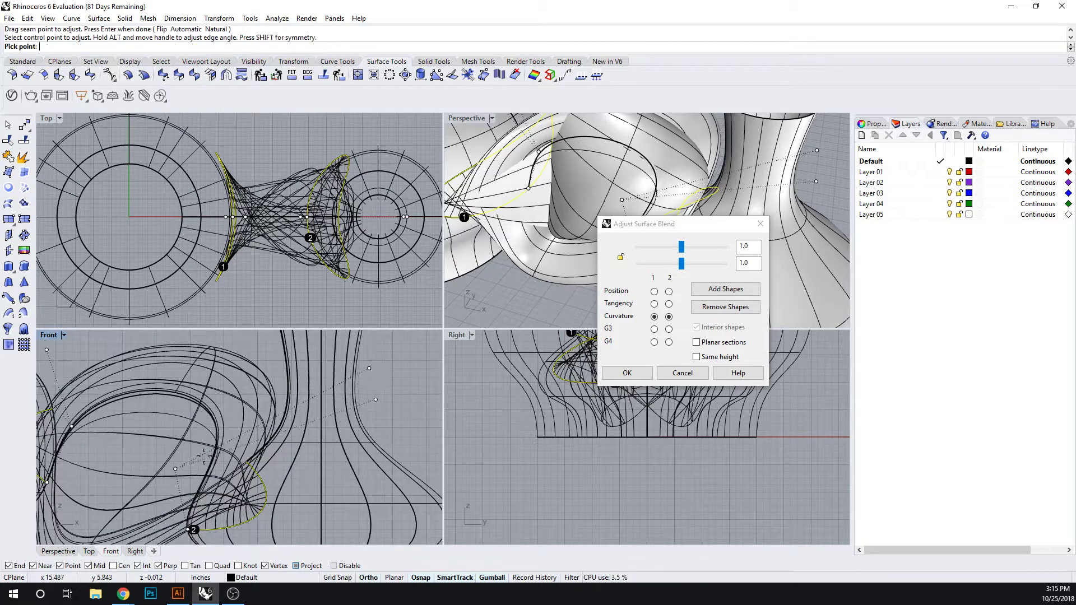
left_click(379, 420)
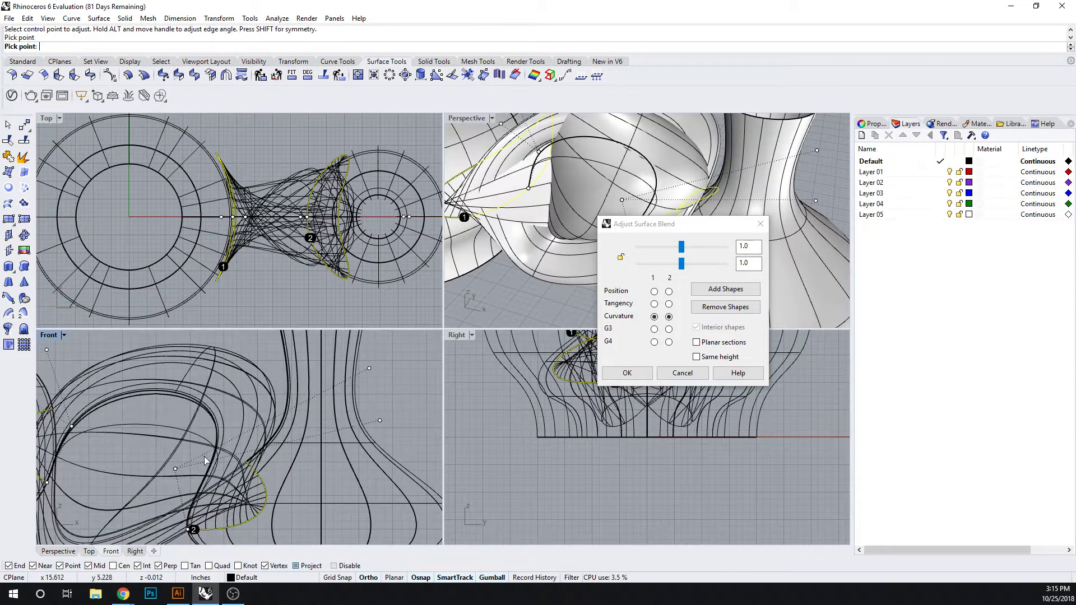
left_click(379, 420)
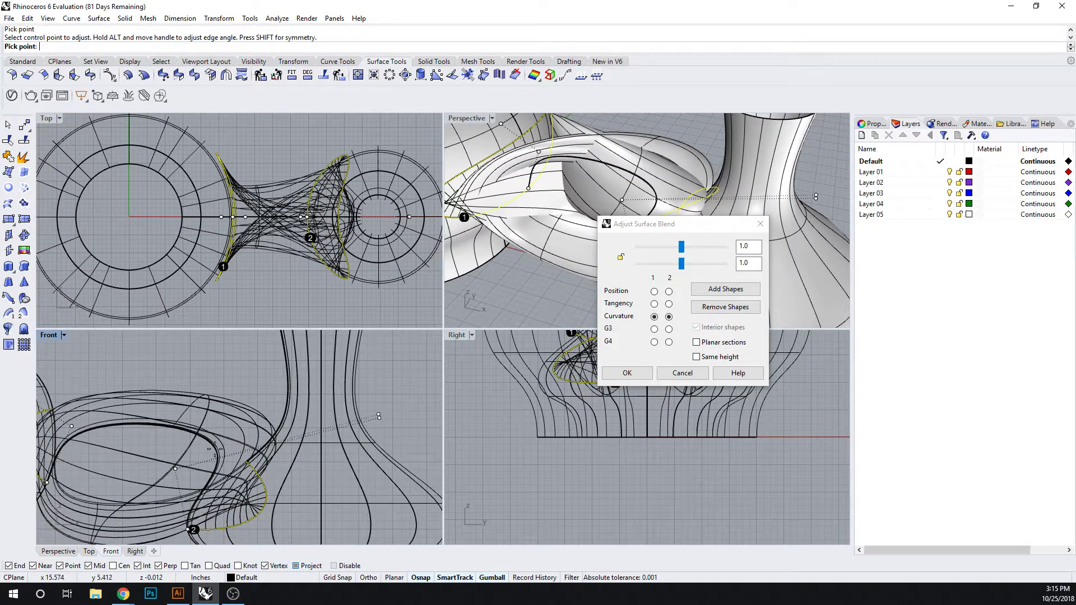
left_click(366, 406)
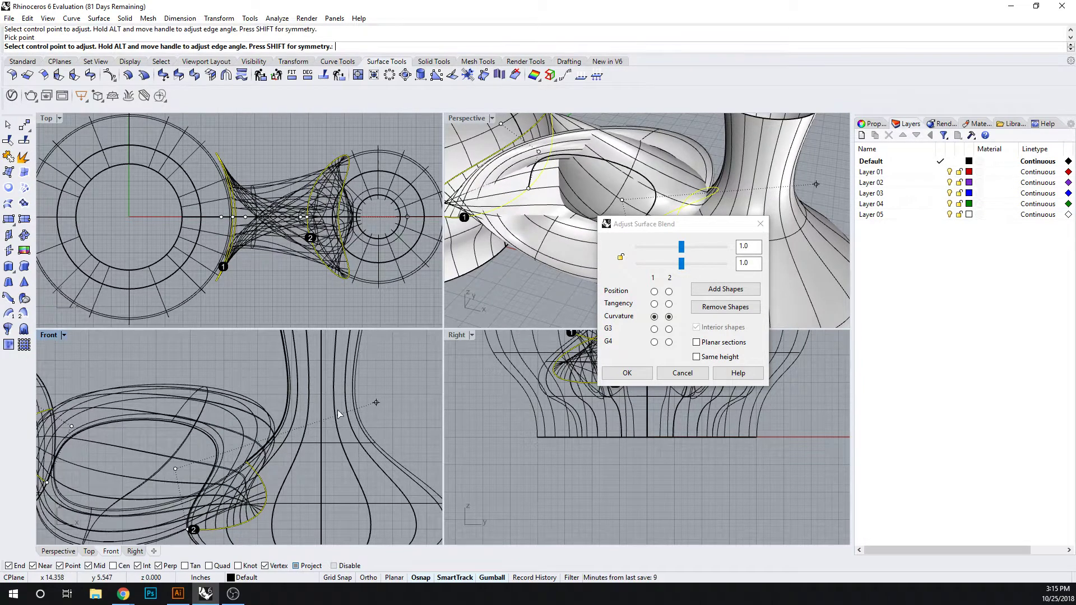
scroll(338, 415, "down", 3)
scroll(323, 231, "up", 4)
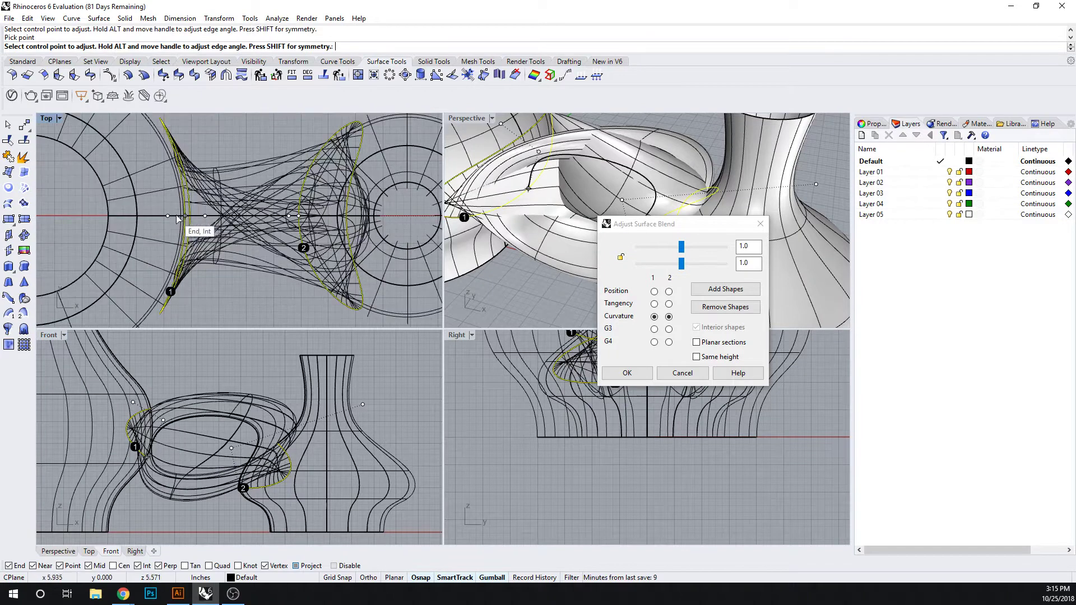
scroll(208, 223, "down", 3)
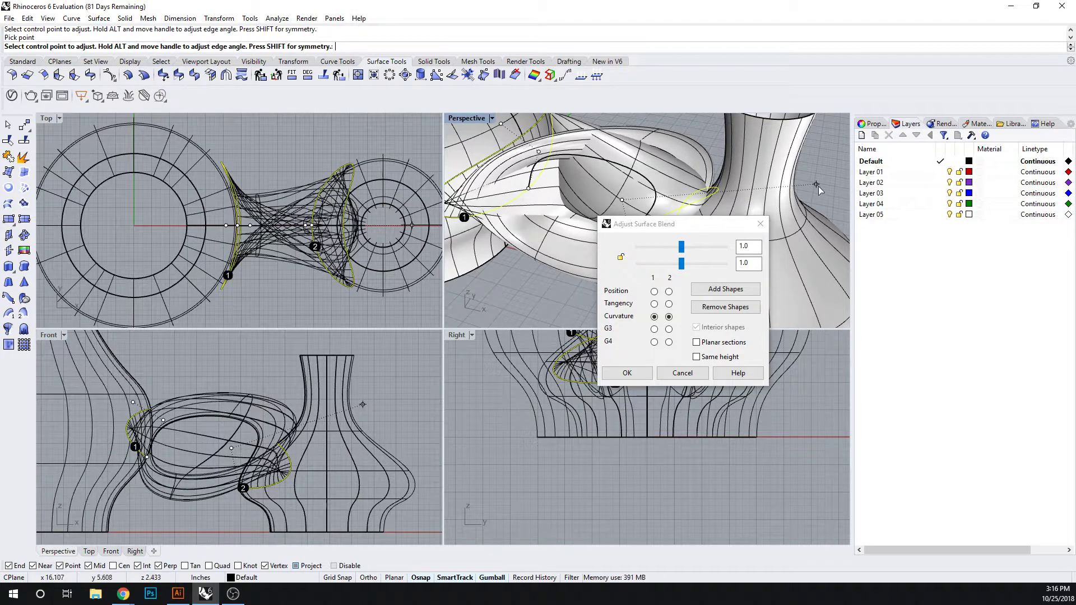
left_click(817, 186)
left_click(711, 191)
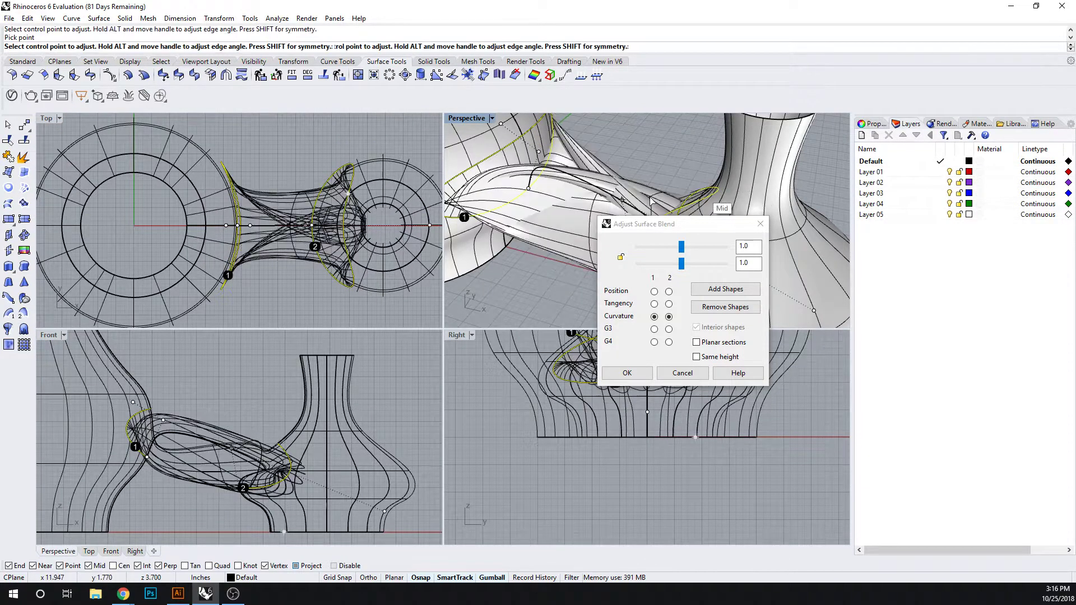
- Set both blend bulge values to 0.25 and use Tangency continuity at both edges
left_click_drag(682, 247, 621, 266)
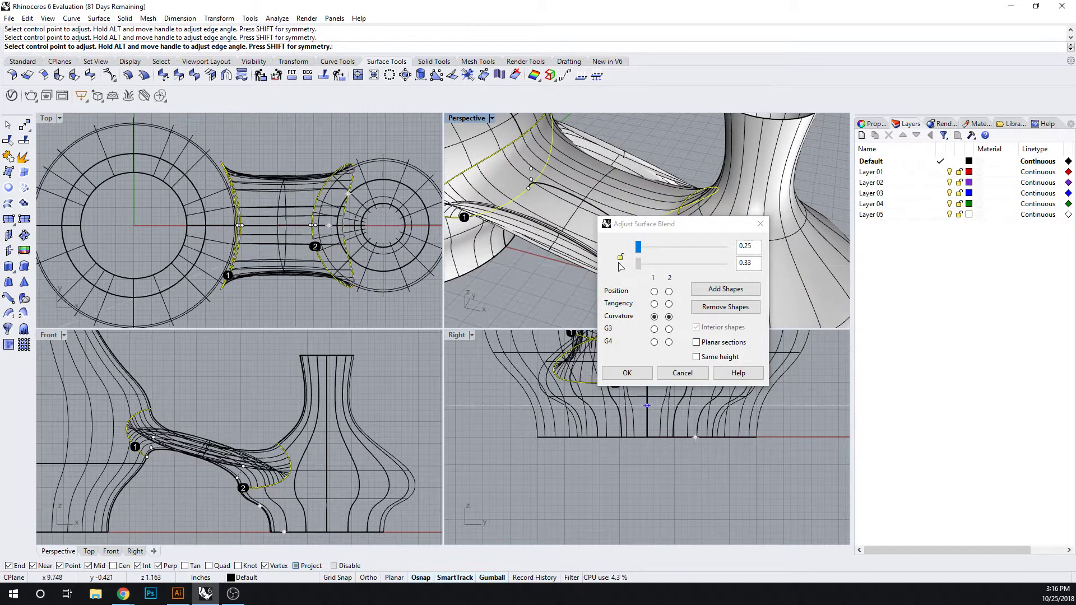
left_click(621, 258)
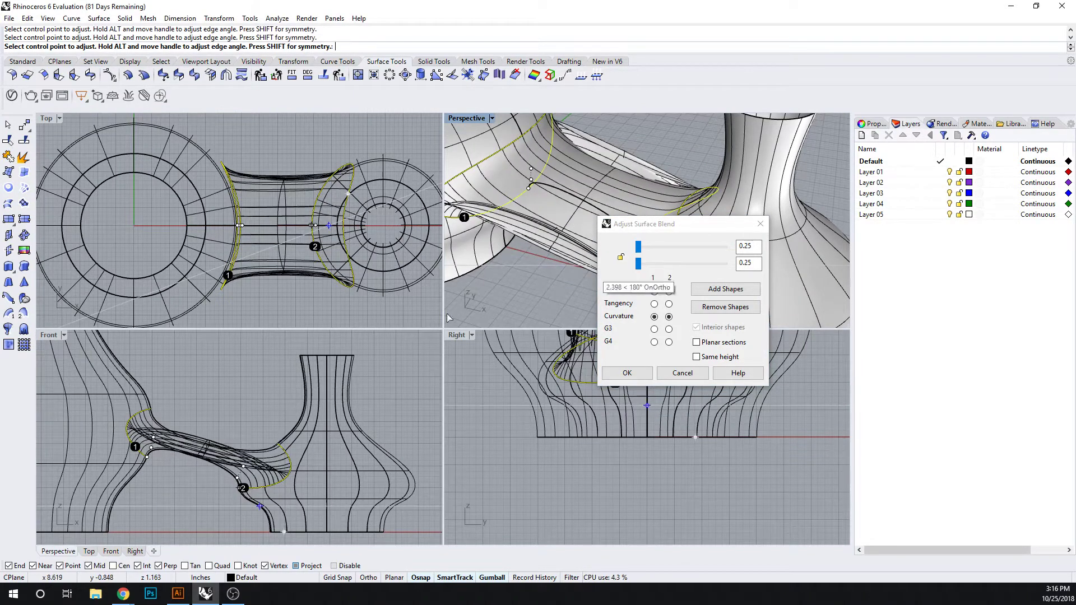
left_click(654, 304)
left_click(669, 304)
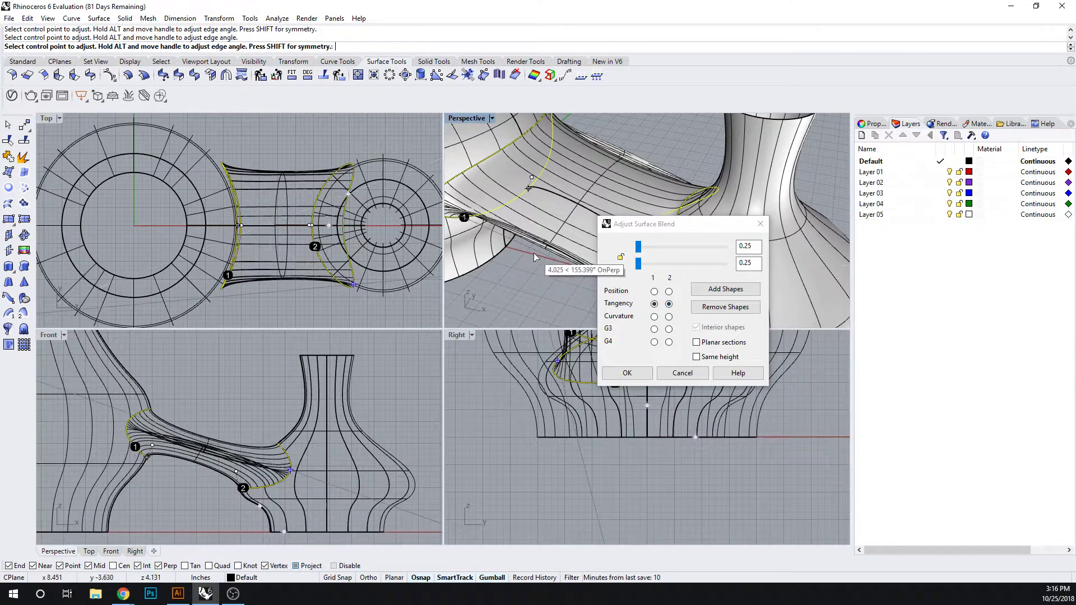
- Move the blend's control point beside the small vessel's lower opening edge slightly downward in the Front view
right_click_drag(488, 268, 473, 254)
right_click_drag(512, 215, 576, 206)
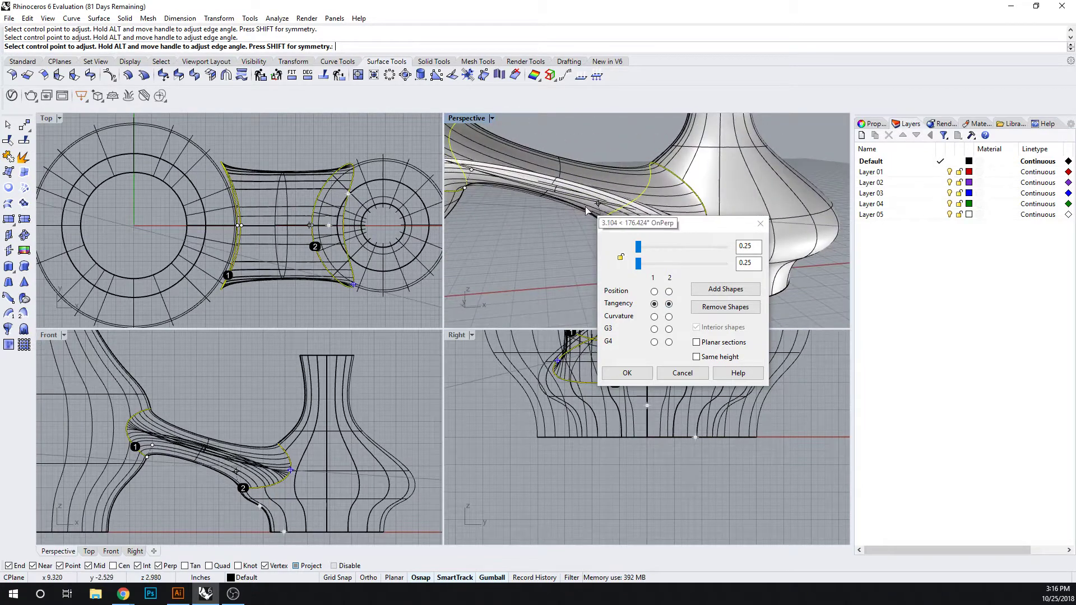
right_click_drag(493, 200, 509, 225)
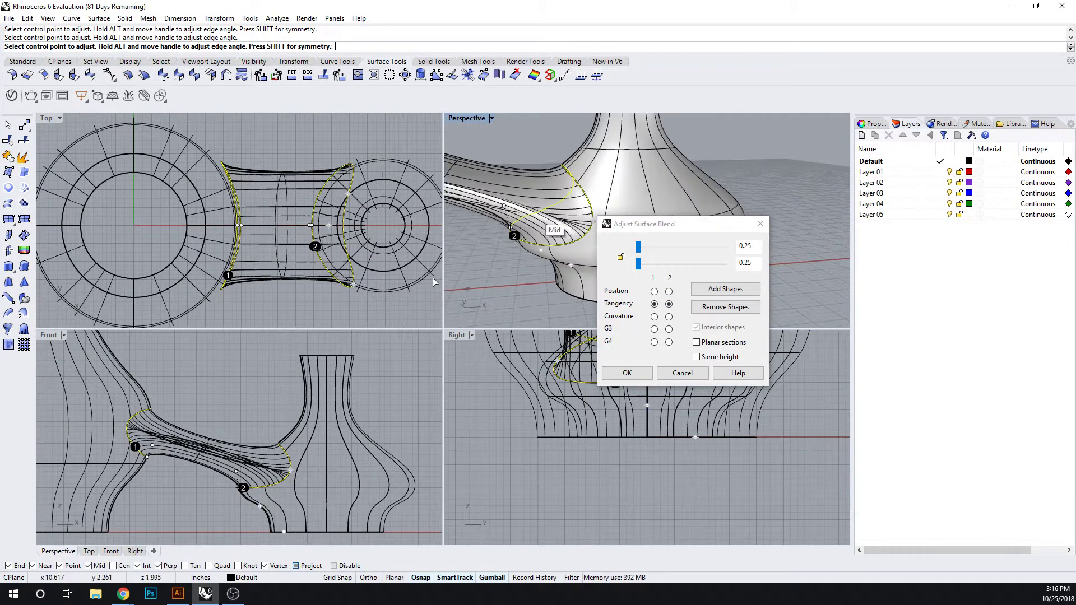
scroll(253, 471, "up", 2)
left_click(227, 472)
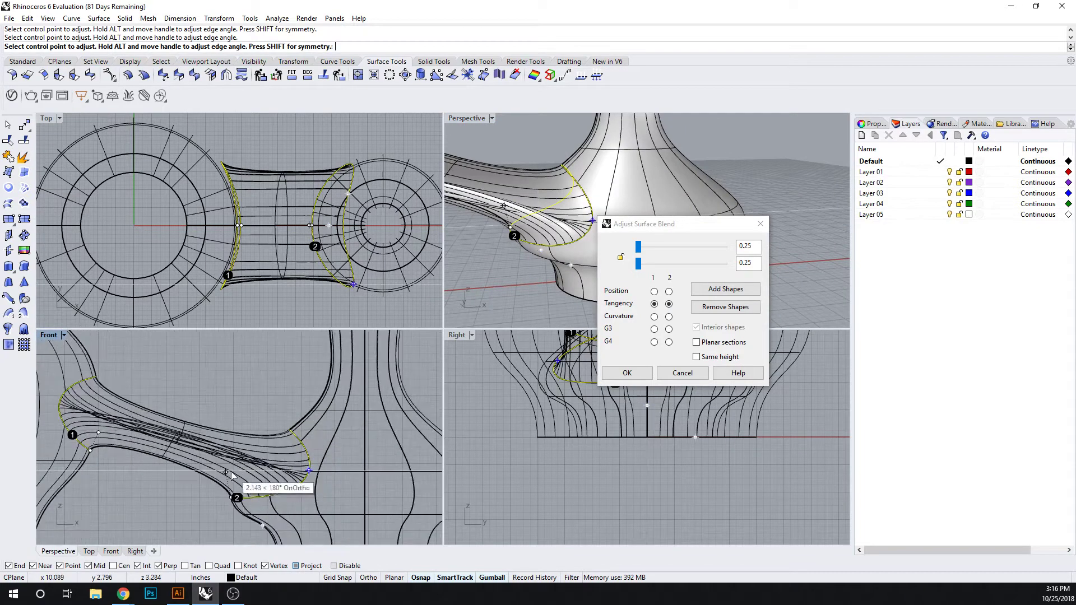
left_click(229, 478)
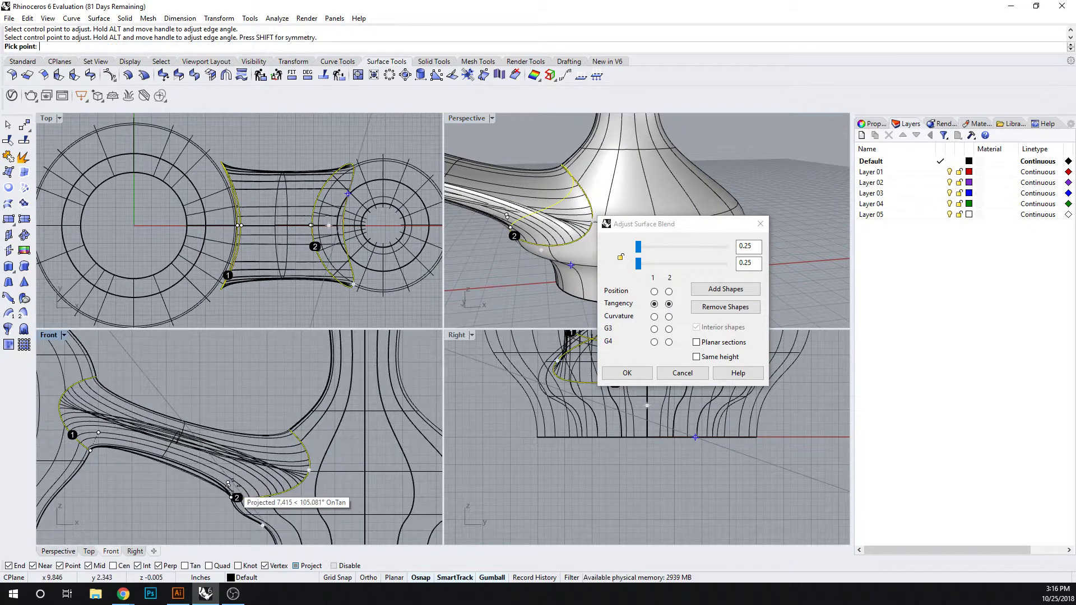
left_click(229, 483)
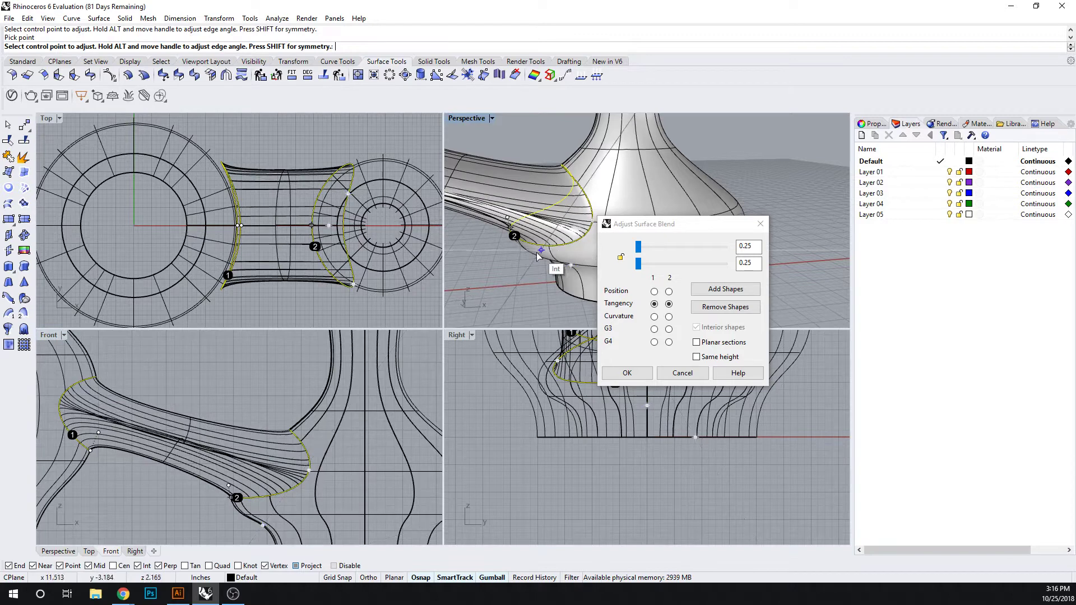
- Shift the blend's control point at the small vessel's opening sideways along the edge in the Top view
right_click_drag(495, 240, 511, 249)
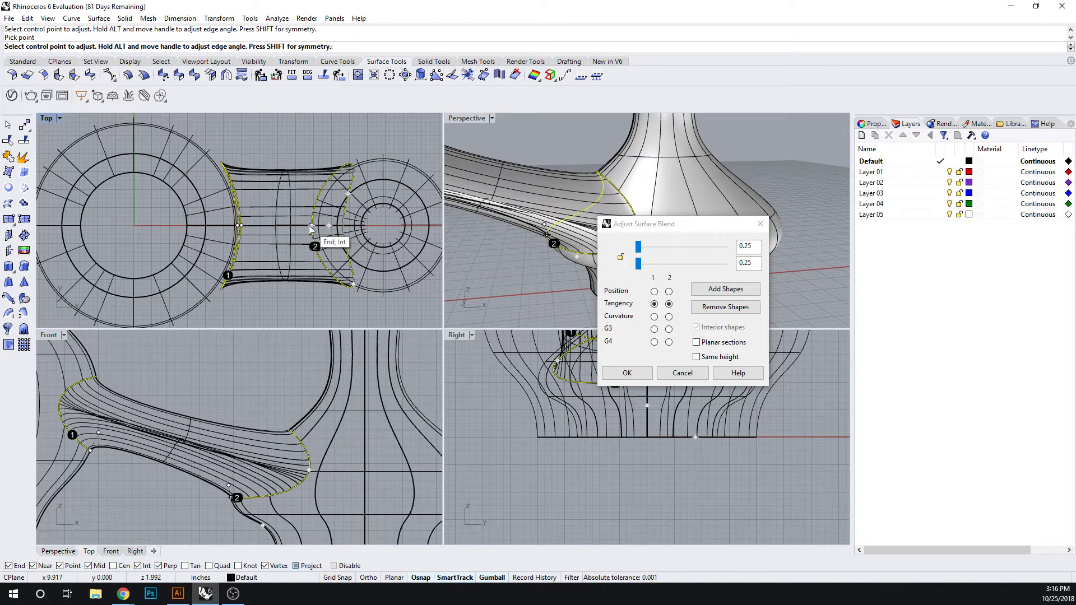
left_click(310, 226)
left_click(317, 252)
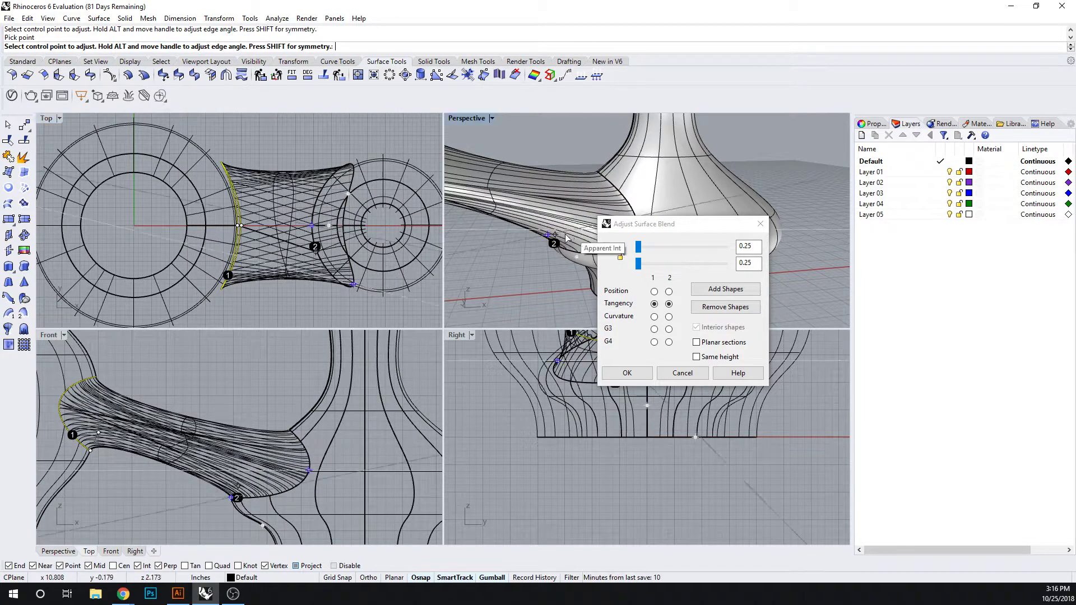
- Try sliding the blend's control point along the large vessel's opening edge in the Top view
right_click_drag(555, 241, 511, 262)
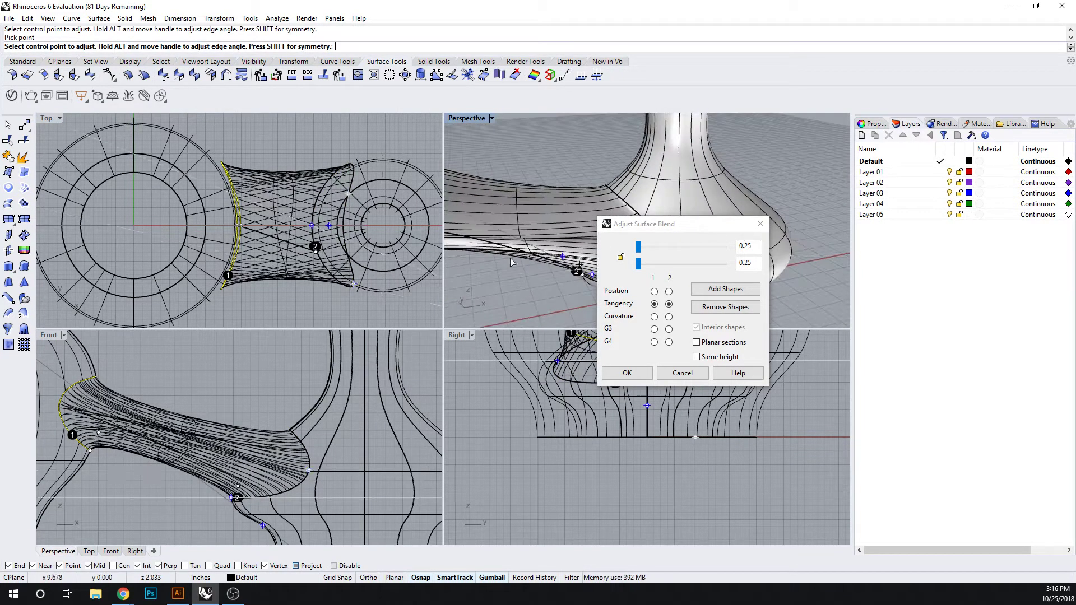
left_click(237, 237)
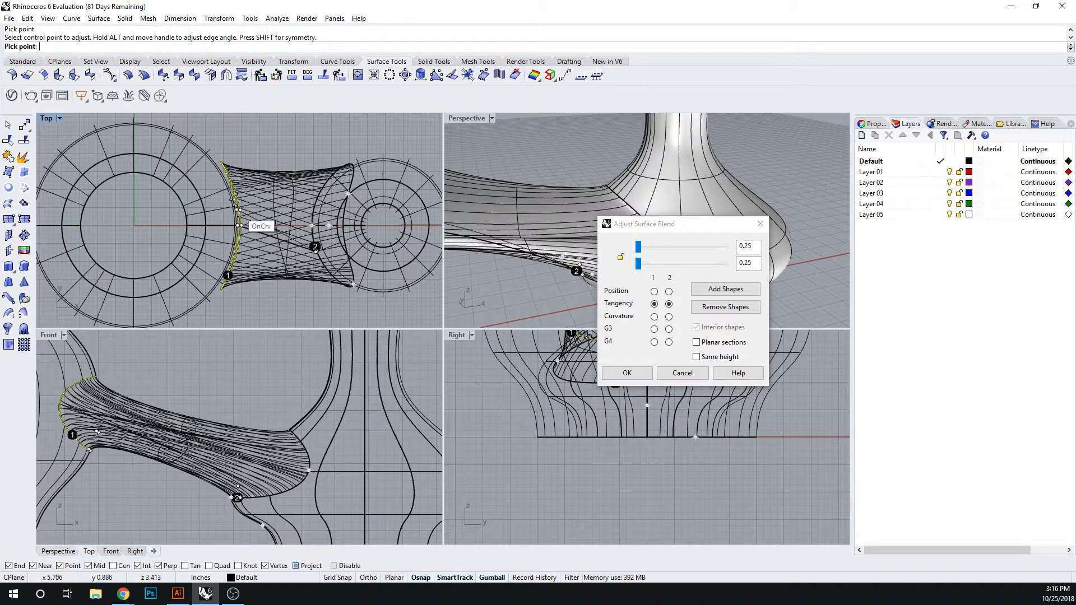
left_click(235, 194)
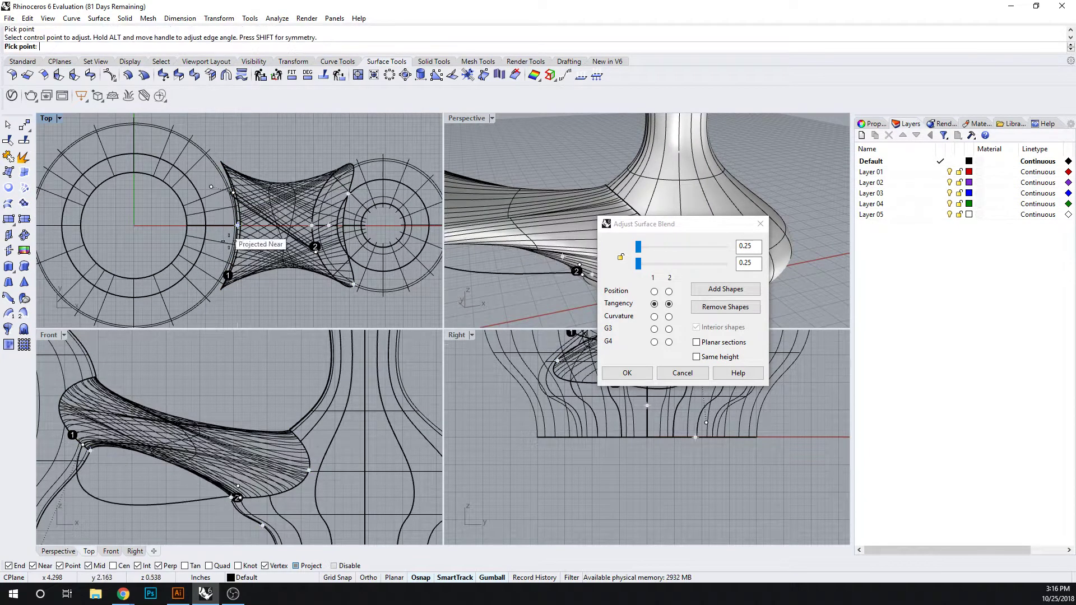
left_click(233, 255)
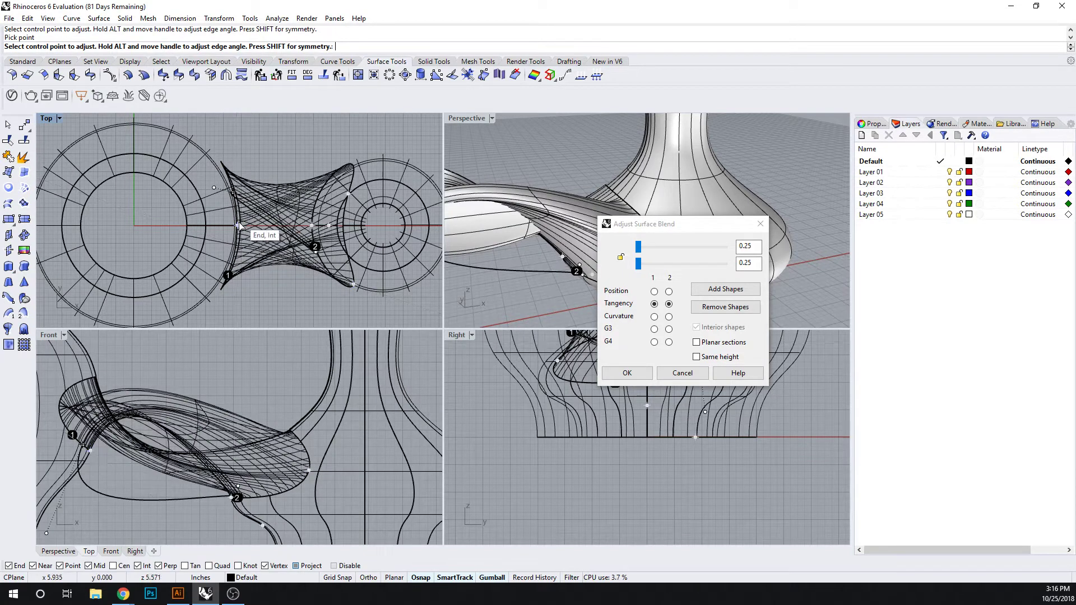
left_click(240, 225)
left_click(236, 240)
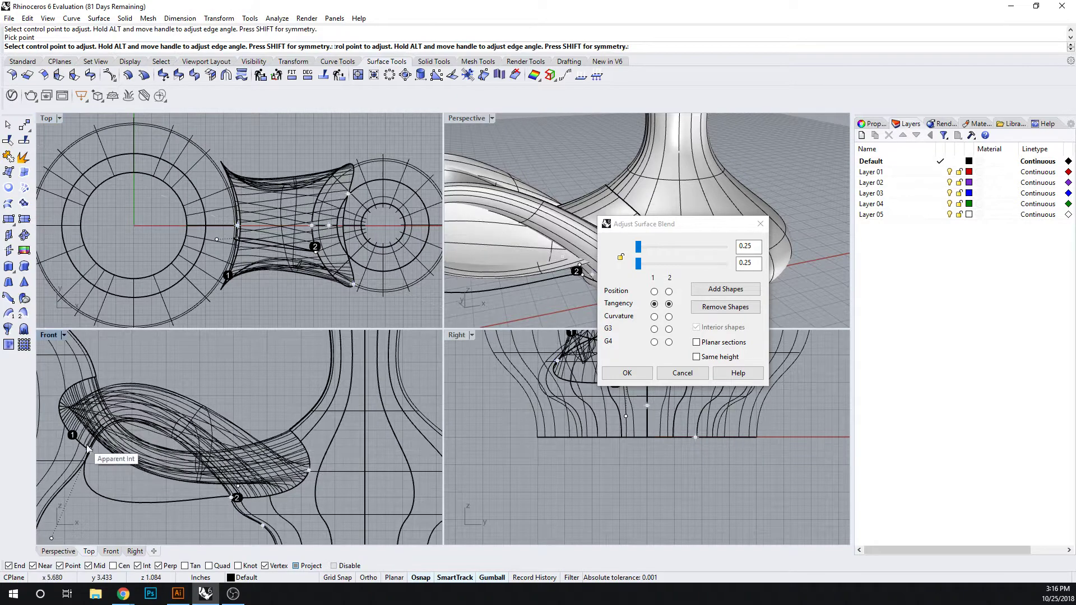
- Reposition the blend's control point at the large vessel's lower opening edge and pull its tangent handle up along the blend in the Front view
left_click(88, 455)
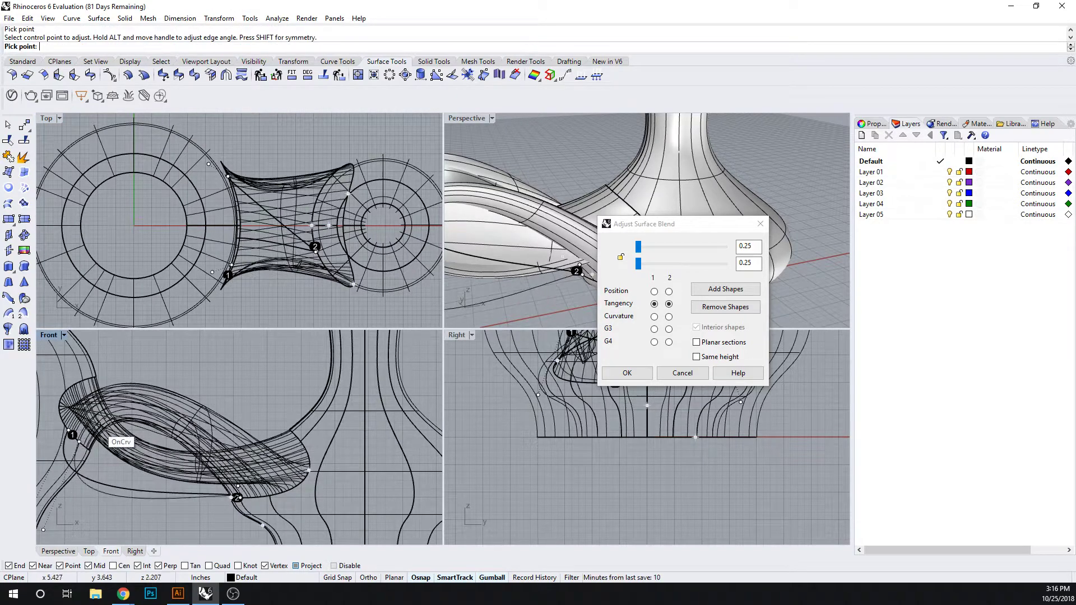
left_click(112, 449)
right_click_drag(127, 478, 242, 419)
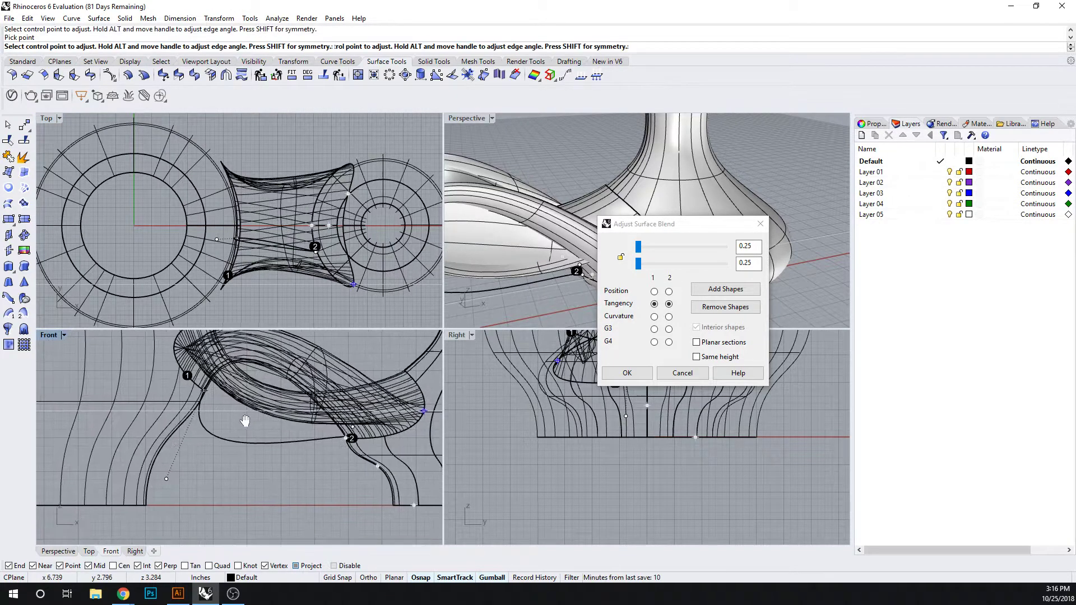
left_click(166, 479)
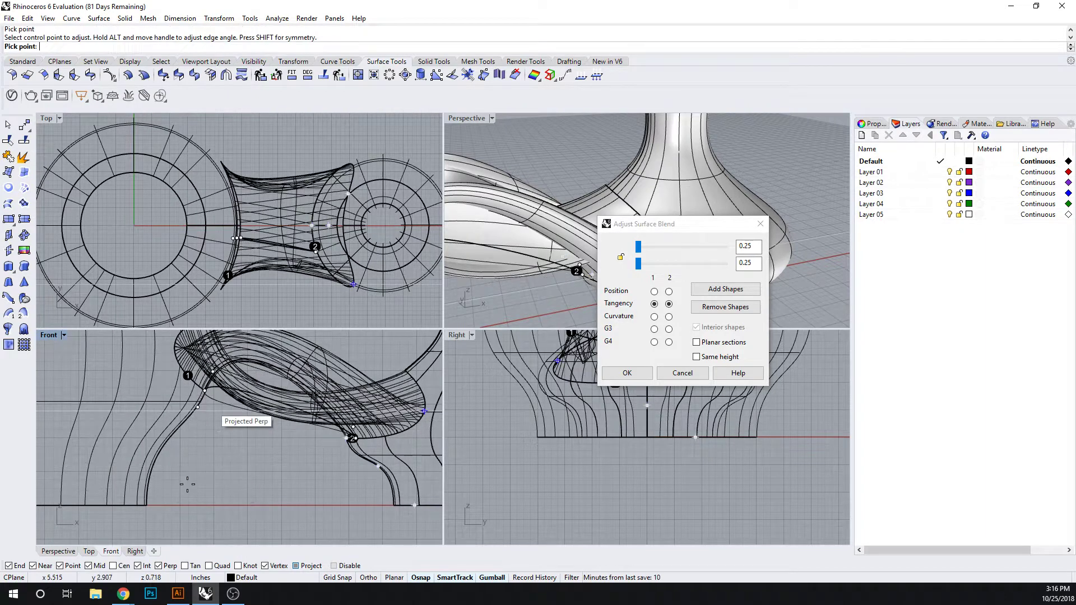
left_click(260, 372)
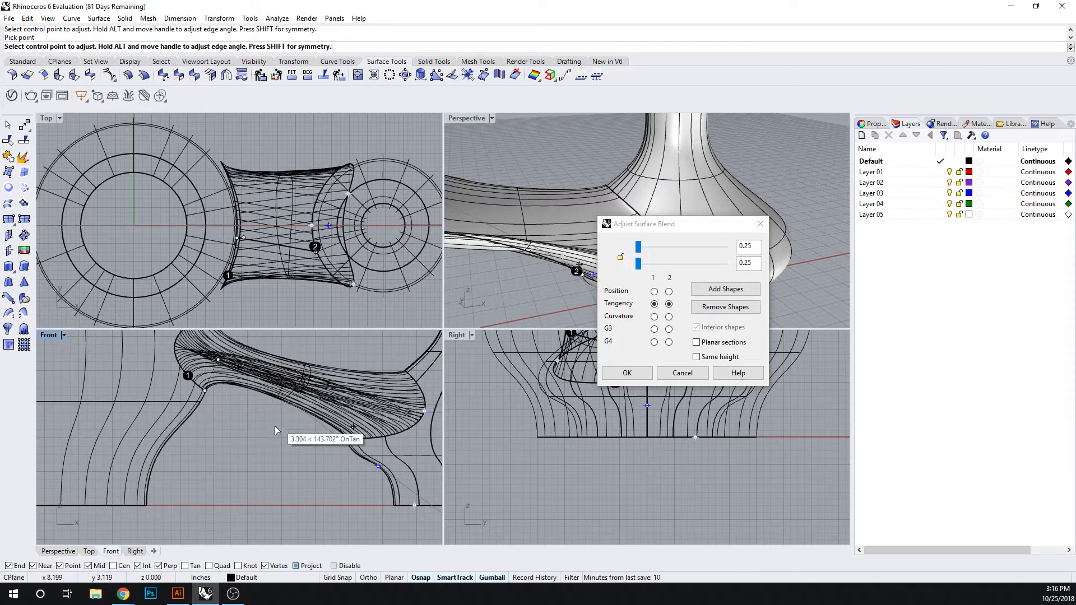
right_click_drag(365, 274, 334, 311)
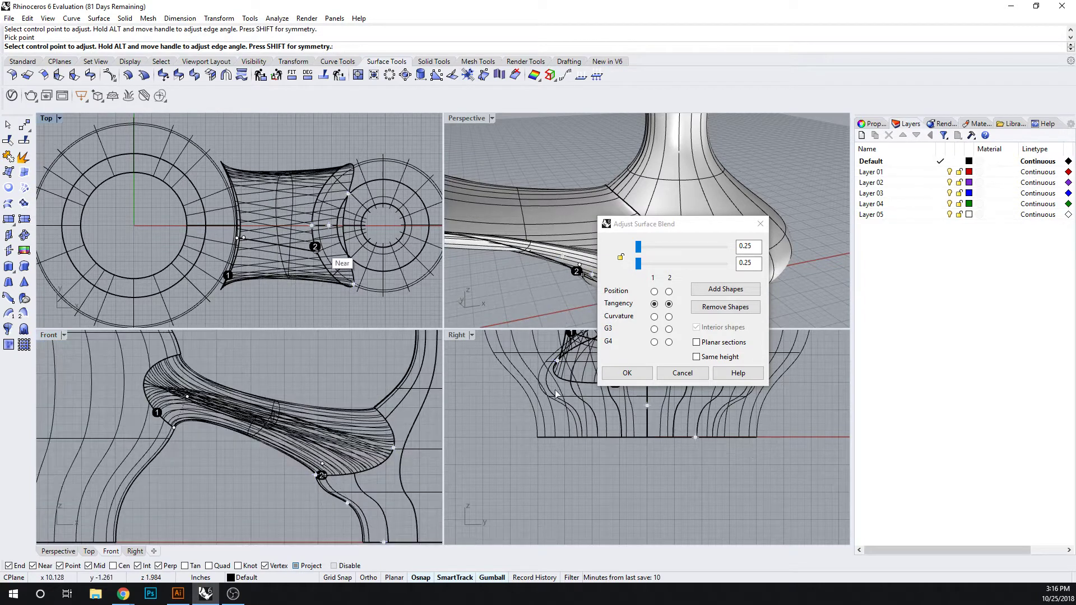
right_click_drag(559, 381, 523, 498)
scroll(526, 410, "down", 4)
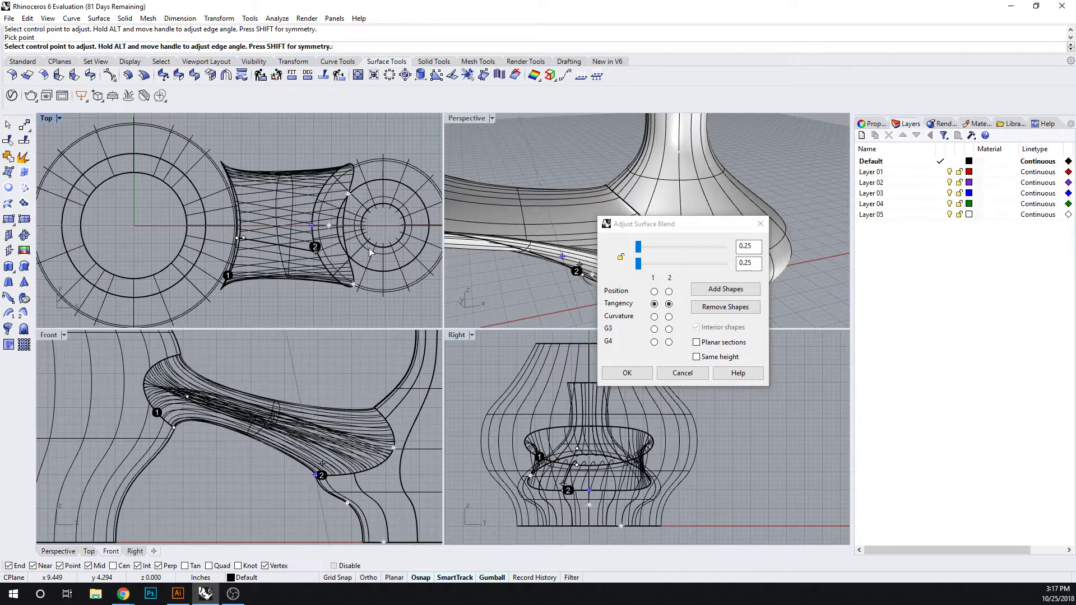
- Use Position continuity at both edges of the blend and set both bulge values to 1
left_click(344, 211)
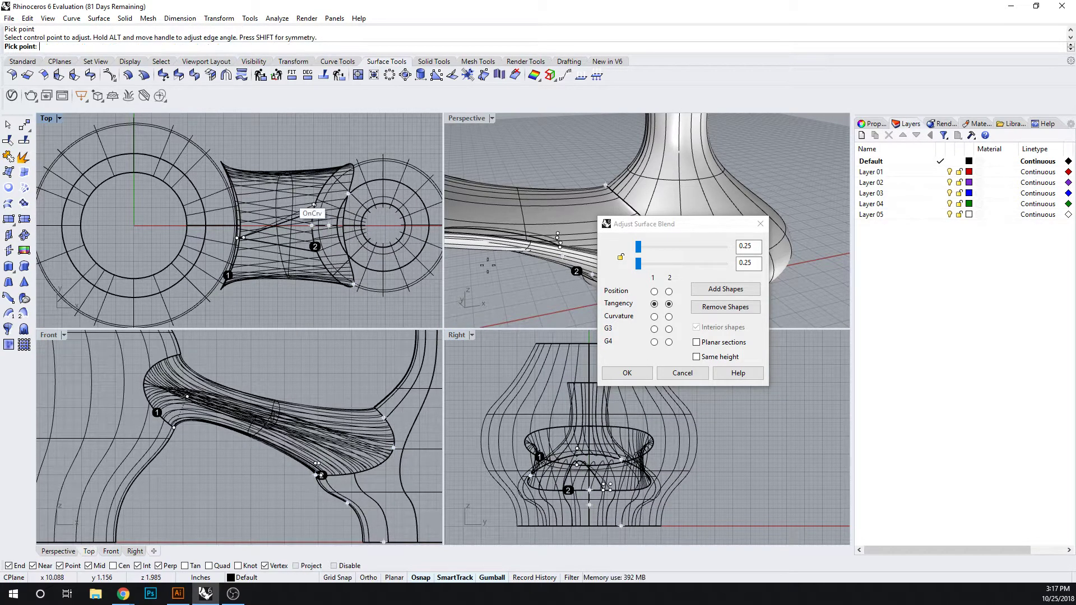
left_click(655, 291)
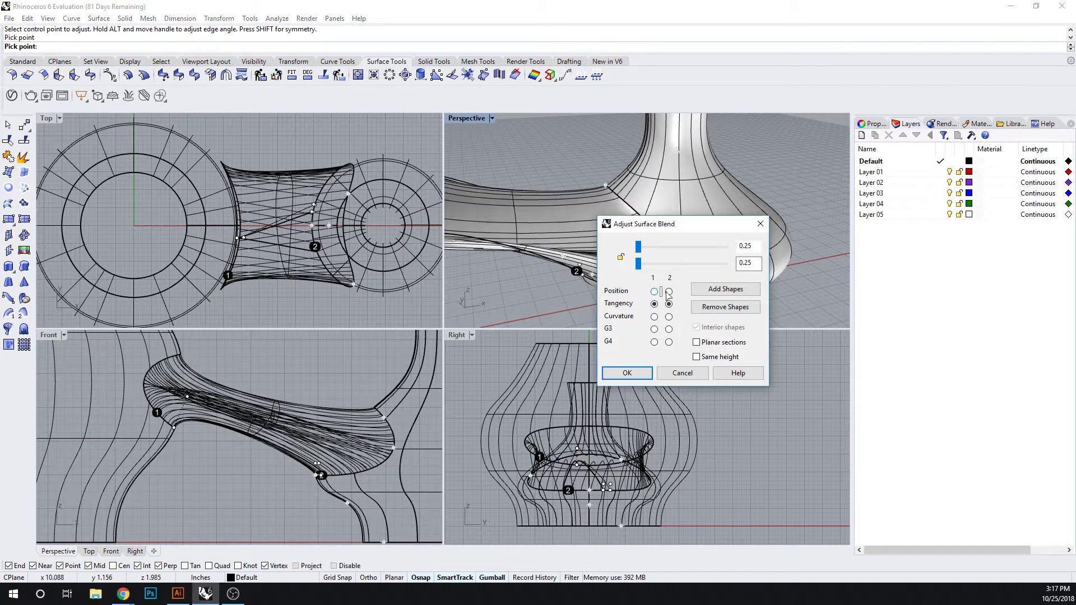
left_click(755, 245)
left_click(747, 263)
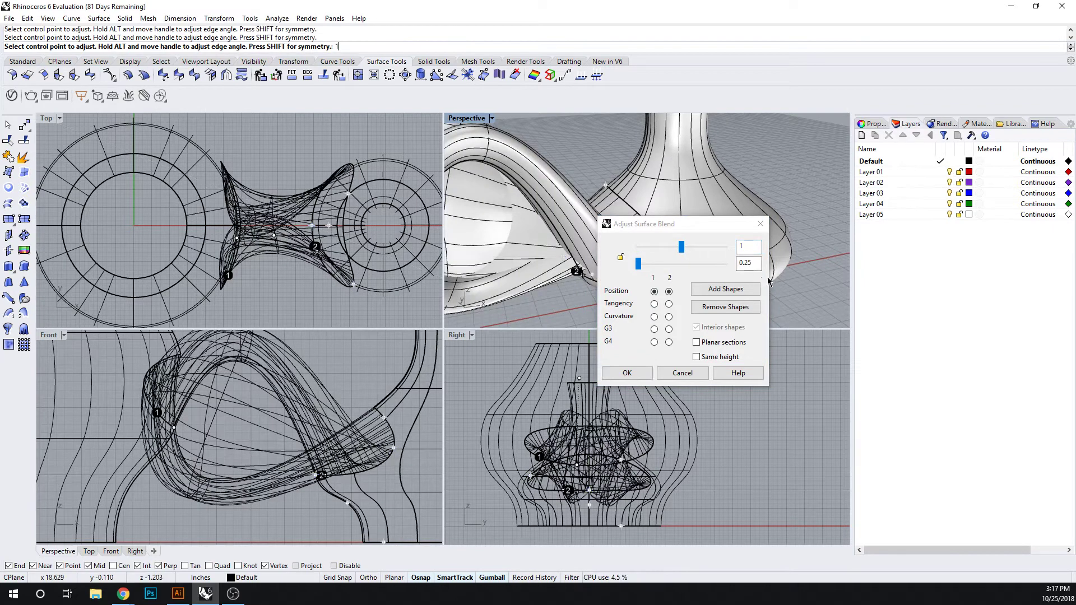
left_click(758, 261)
key("Return")
right_click_drag(577, 264, 524, 267)
scroll(586, 214, "down", 3)
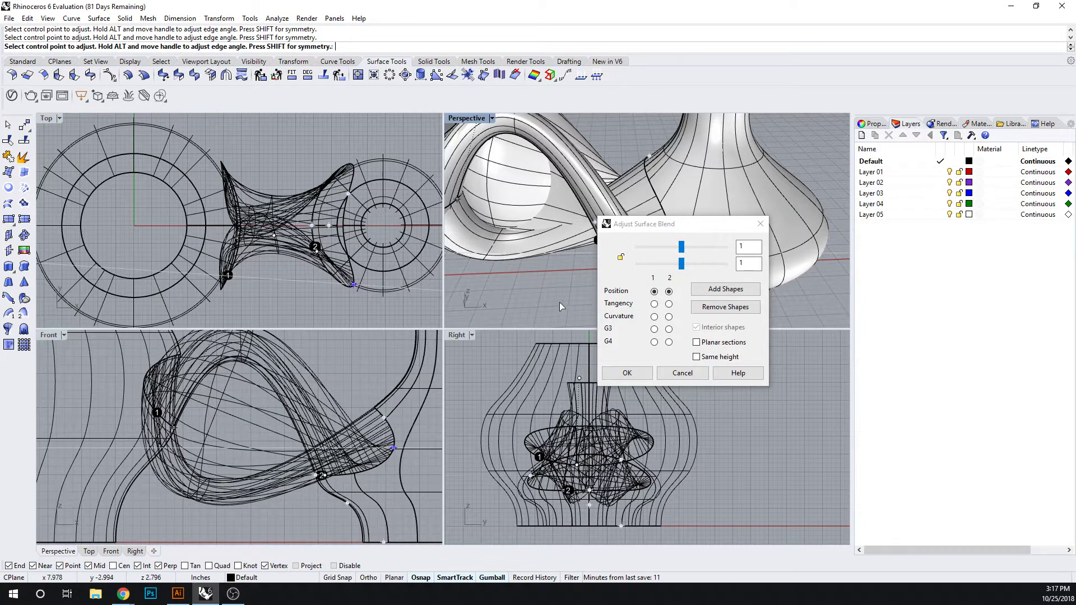
right_click_drag(501, 248, 578, 313, "shift")
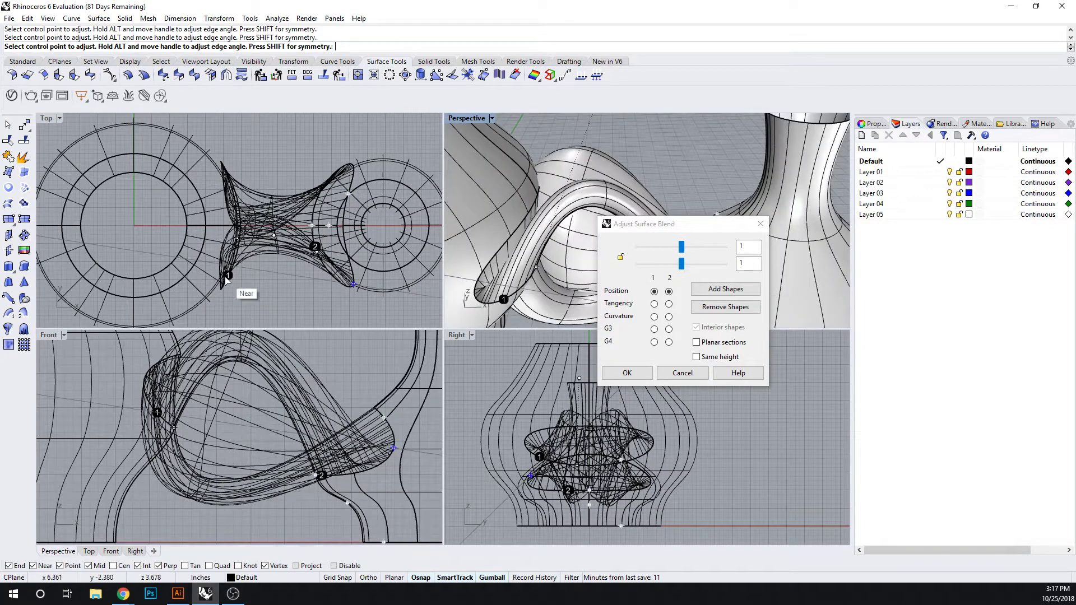
- Try shifting the blend's control points away from the centre axis along both opening edges in the Top view
left_click_drag(236, 238, 260, 234)
left_click(240, 227)
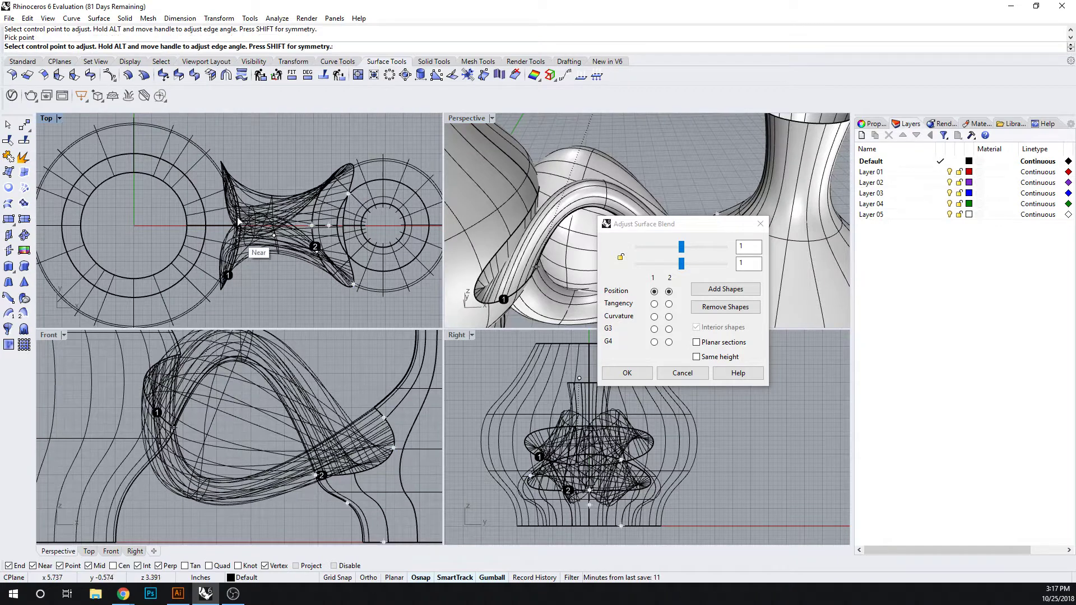
left_click(352, 281)
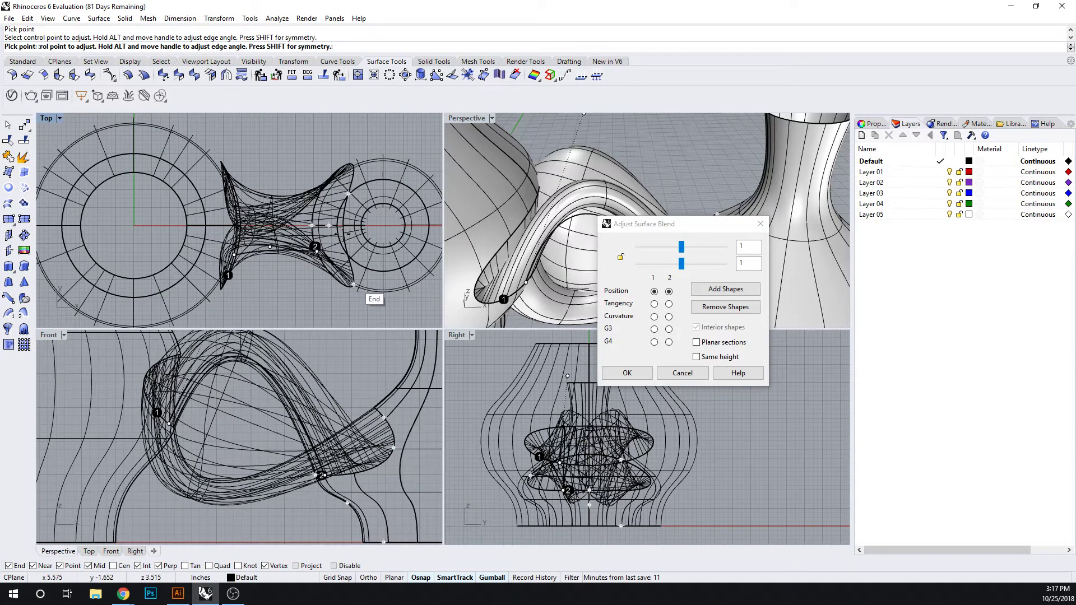
left_click(353, 285)
left_click(308, 252)
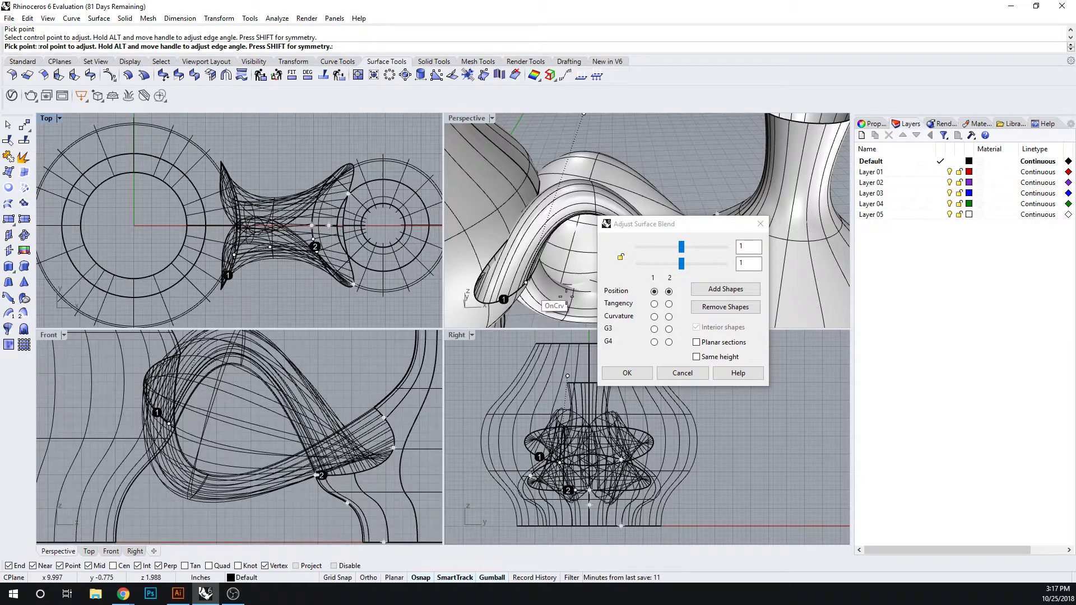
- Move the blend's control points at the small and large vessel openings onto the horizontal centre axis in the Top view
left_click(231, 244)
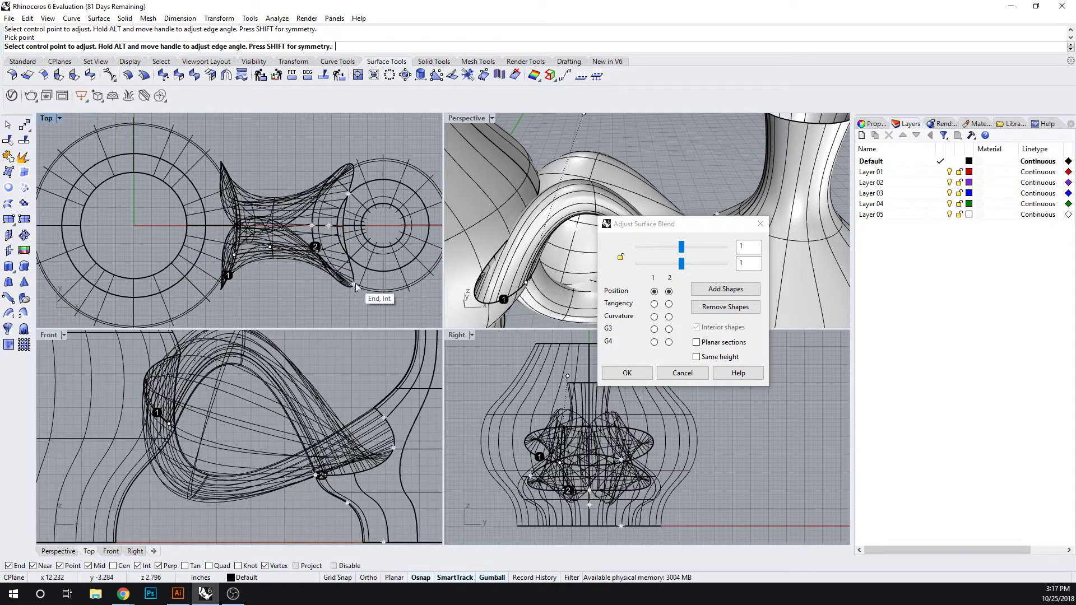
left_click(353, 288)
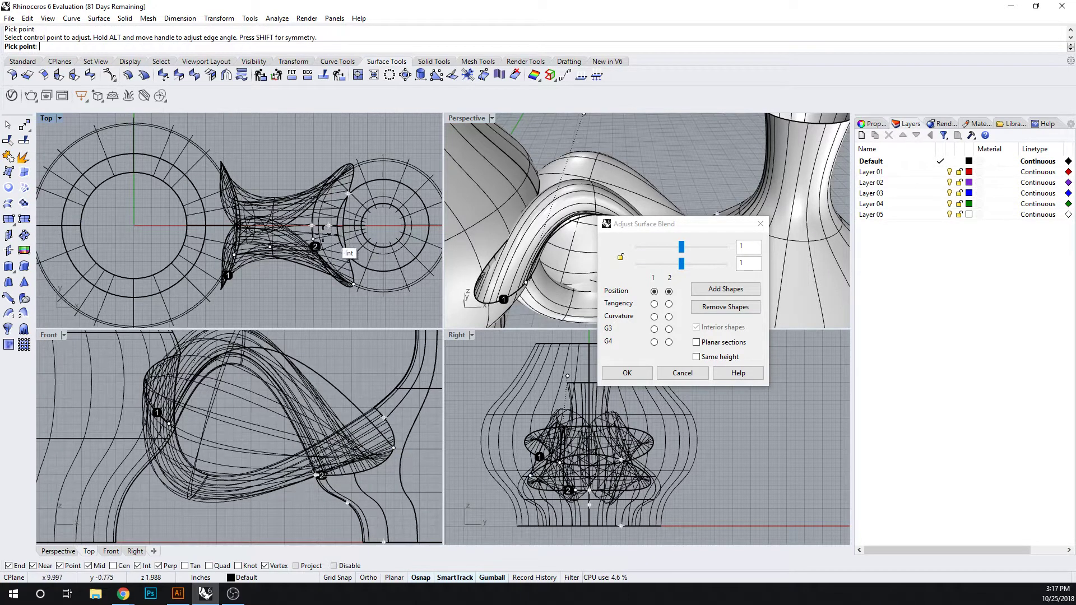
left_click(311, 227)
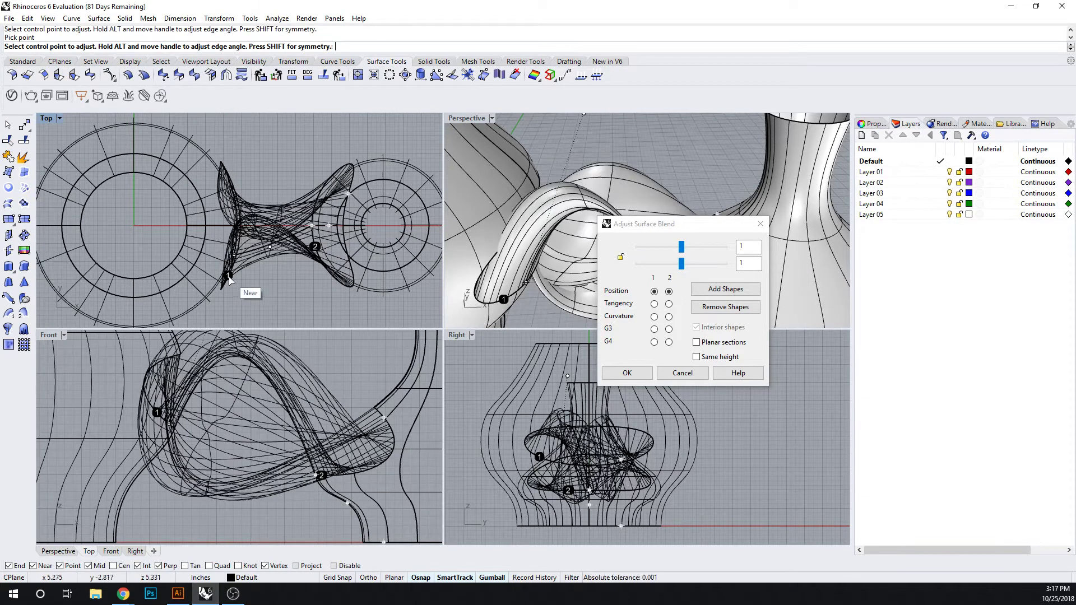
left_click(233, 257)
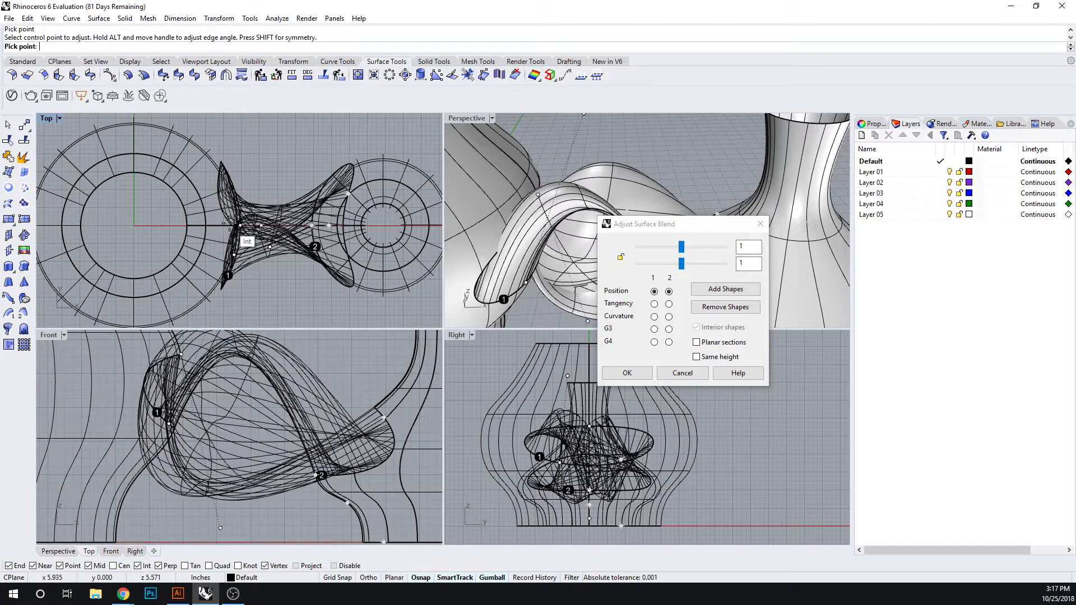
left_click(231, 226)
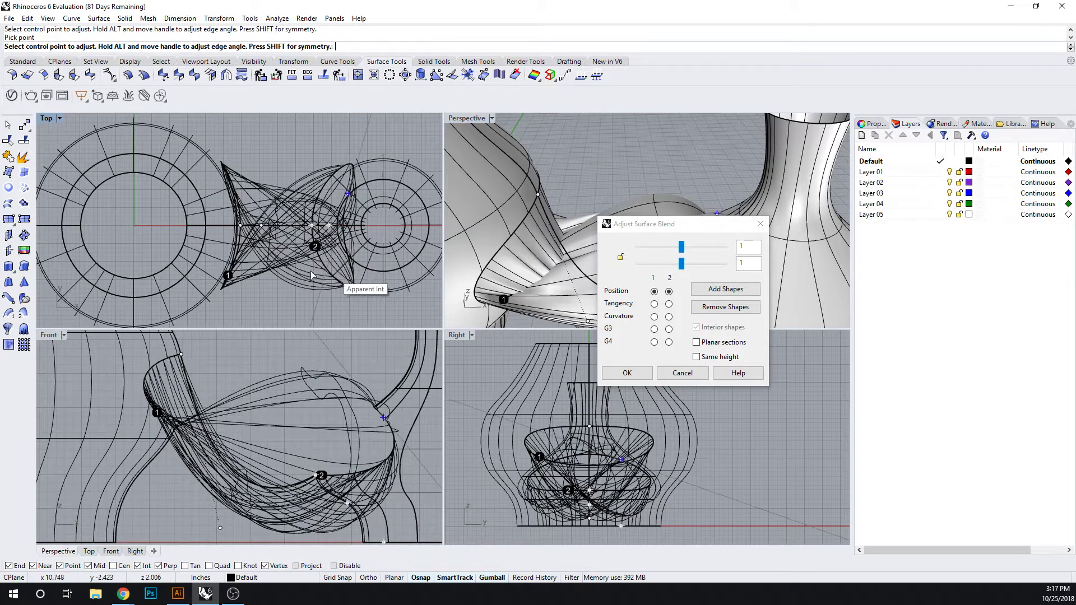
- Maximize the Perspective view and fit the whole model in it
right_click_drag(301, 272, 232, 258)
right_click_drag(513, 247, 387, 162)
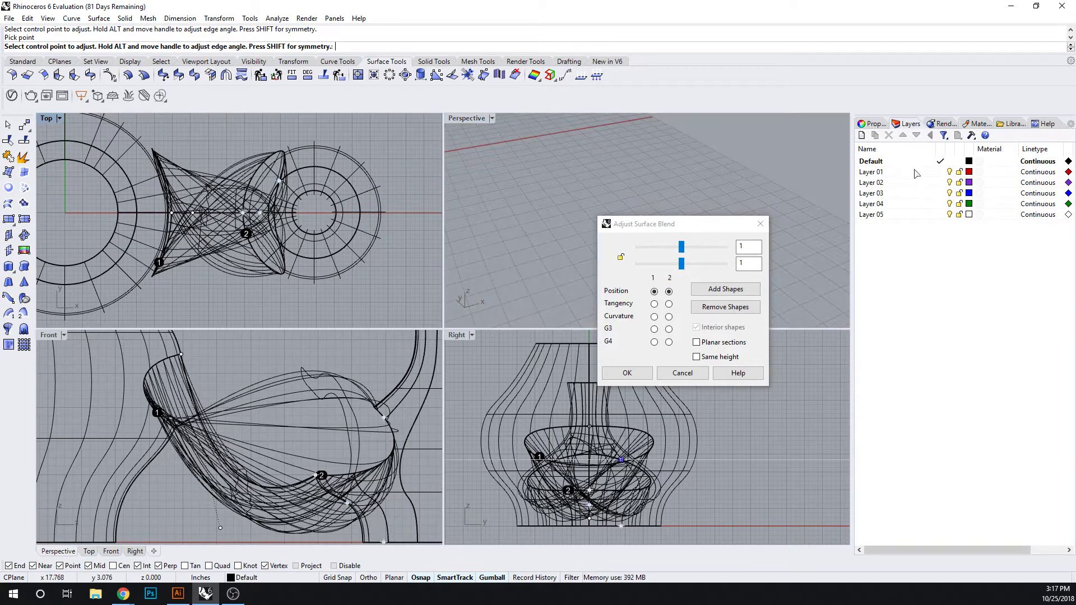
double_click(460, 119)
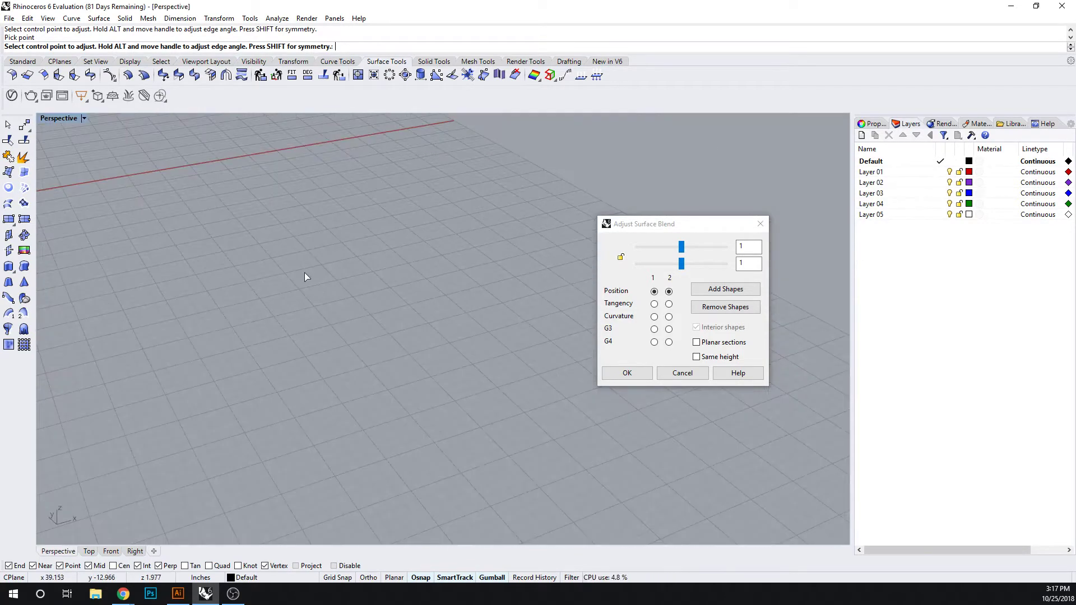
type("z")
key("Return")
type("s")
key("Return")
type("ze")
key("Return")
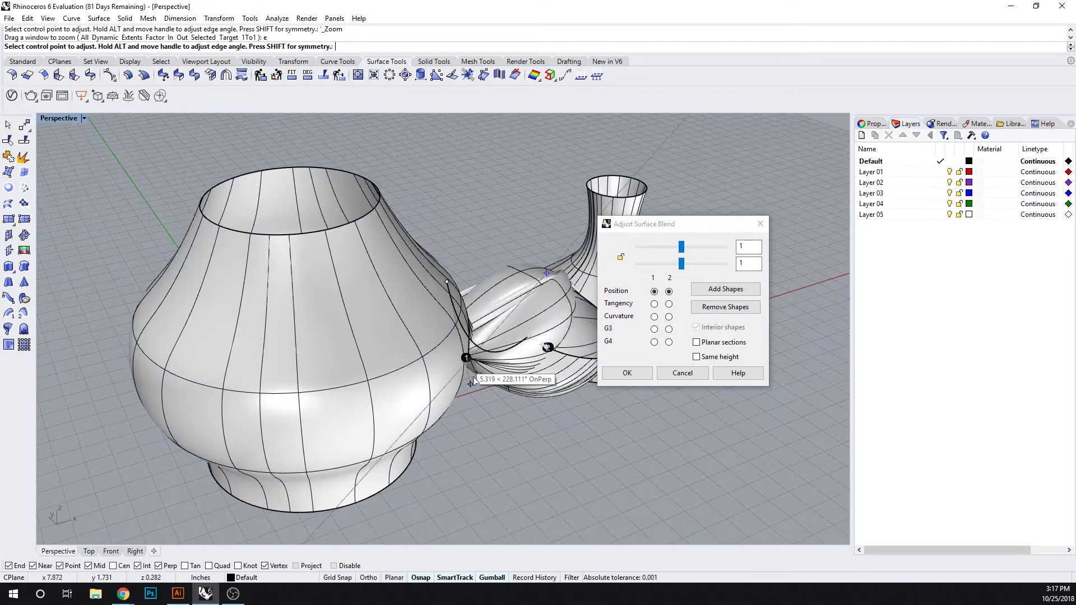
- Set the Perspective view's display mode to Wireframe to expose the blend's control points
scroll(455, 390, "up", 5)
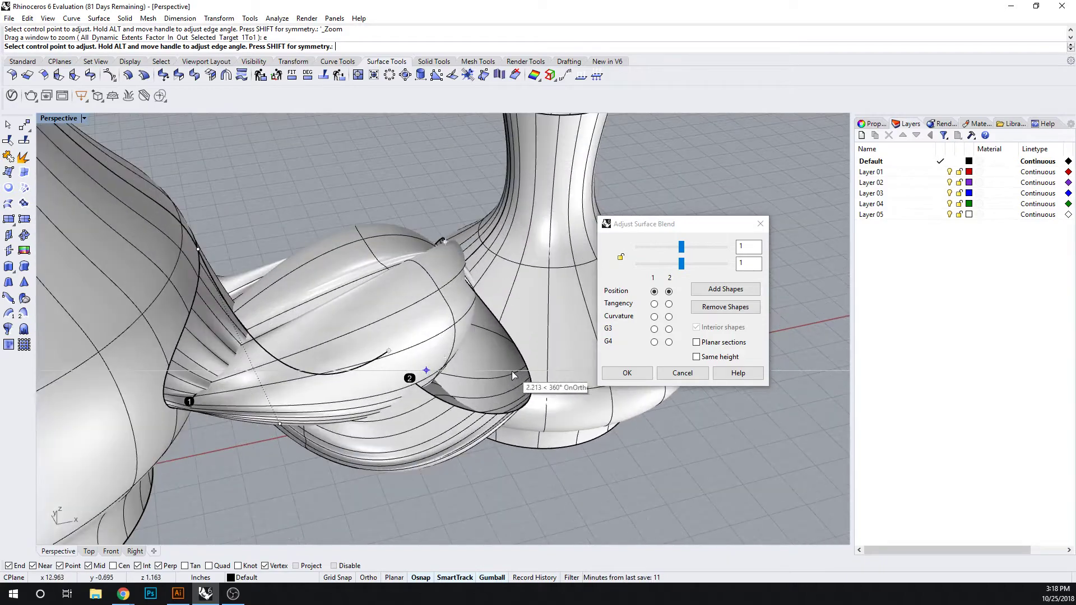
scroll(457, 363, "up", 3)
scroll(437, 322, "down", 3)
left_click(84, 119)
left_click(67, 146)
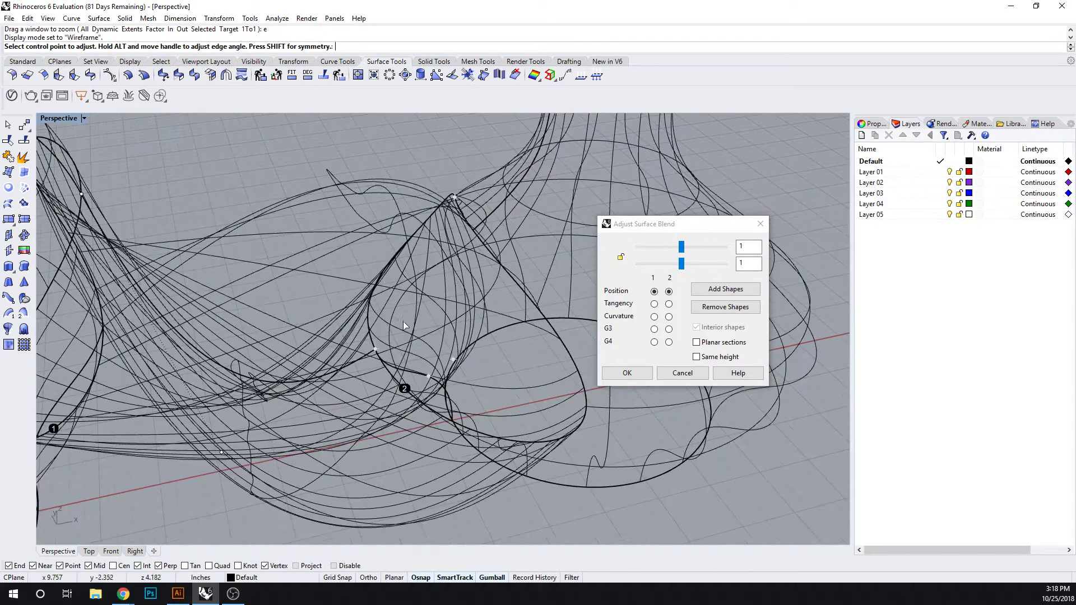
- Move the blend's low-hanging handle for the large vessel's edge up beside that vessel's opening
scroll(408, 311, "up", 2)
right_click_drag(453, 202, 429, 385)
left_click(397, 414)
left_click(230, 513)
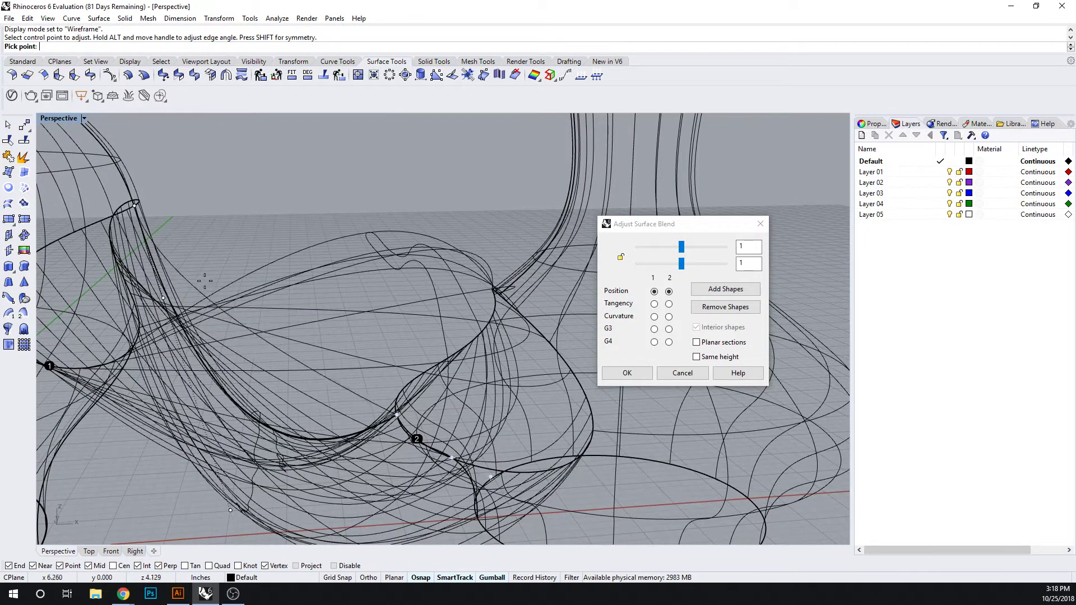
left_click(191, 255)
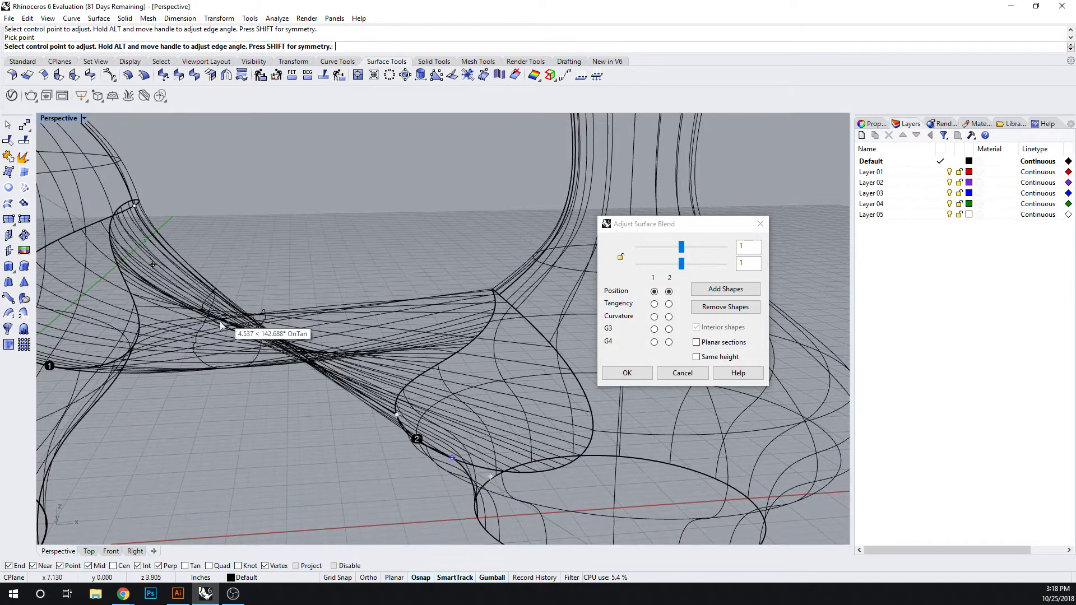
- Move the blend's control point on the large vessel's opening from the upper to the lower midpoint of the edge
right_click_drag(224, 315, 202, 244)
left_click(200, 234)
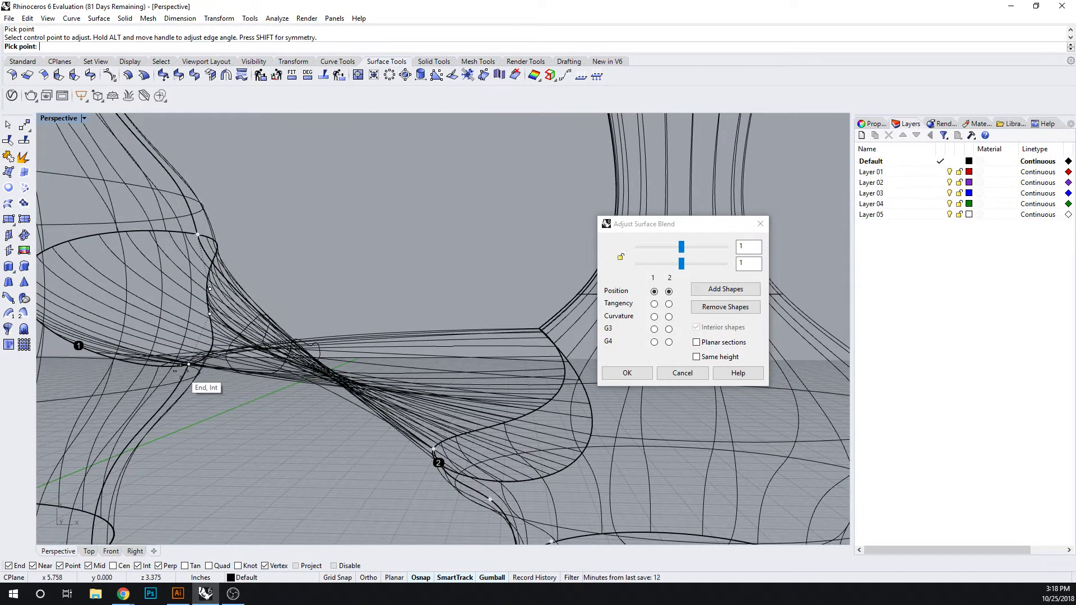
left_click(197, 345)
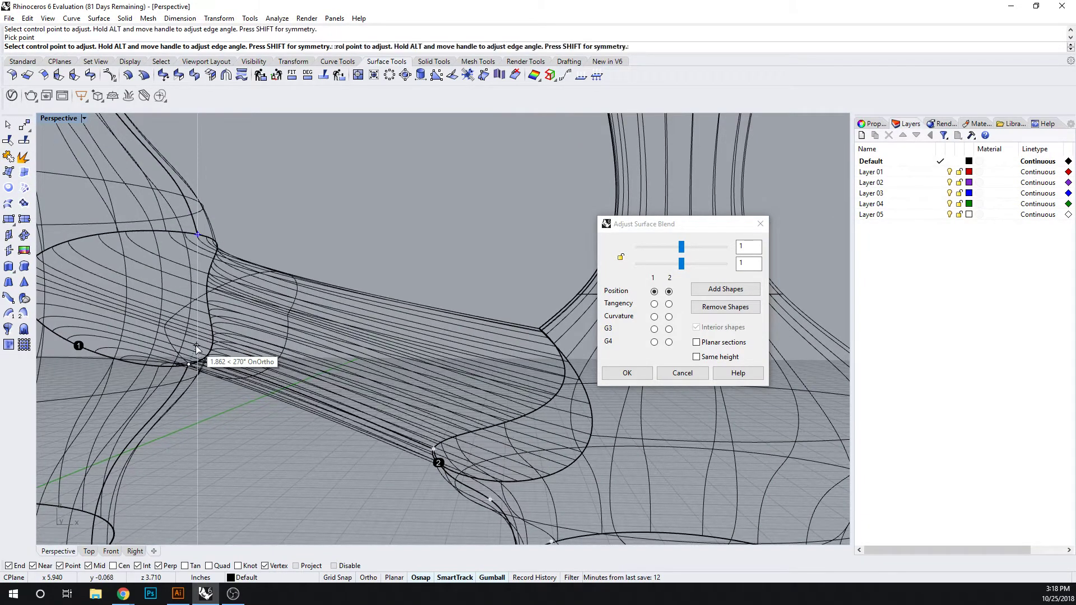
- Move the low-hanging blend handle below the small vessel's opening up to the corner of that opening
right_click_drag(205, 354, 306, 392)
right_click_drag(364, 428, 428, 336, "shift")
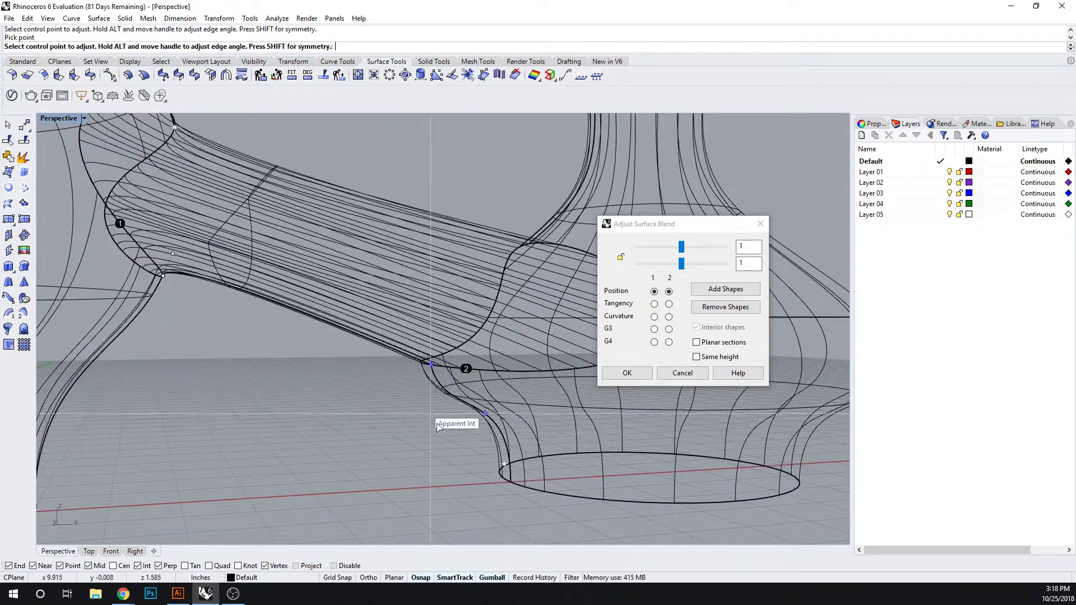
right_click_drag(372, 462, 269, 501, "shift")
left_click(376, 460)
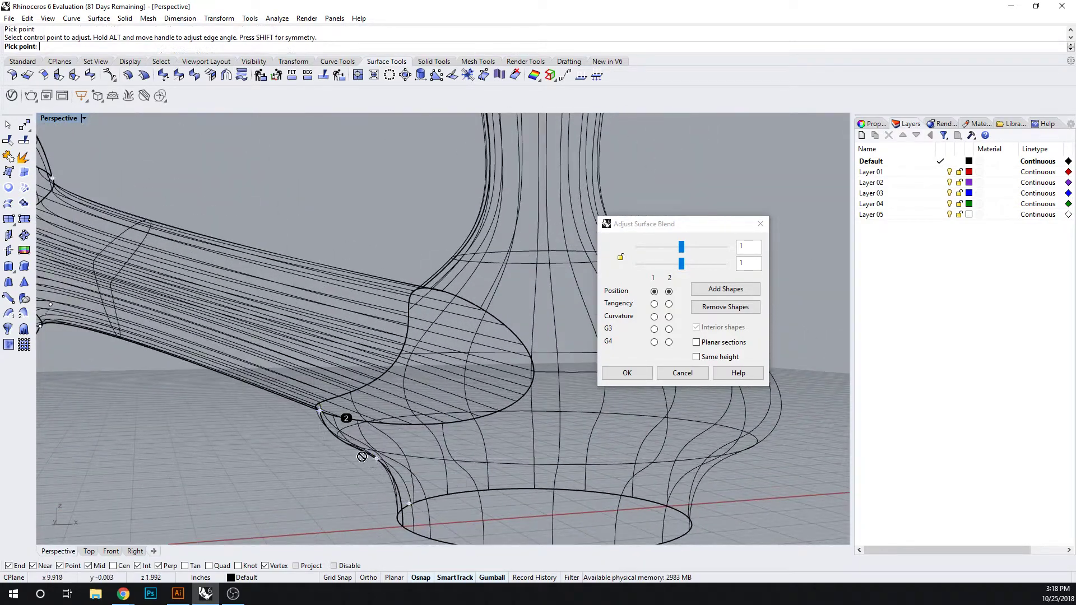
left_click(319, 411)
- Move the next low blend handle below the small vessel's opening up to the midpoint of the lower edge
right_click_drag(331, 442, 301, 503)
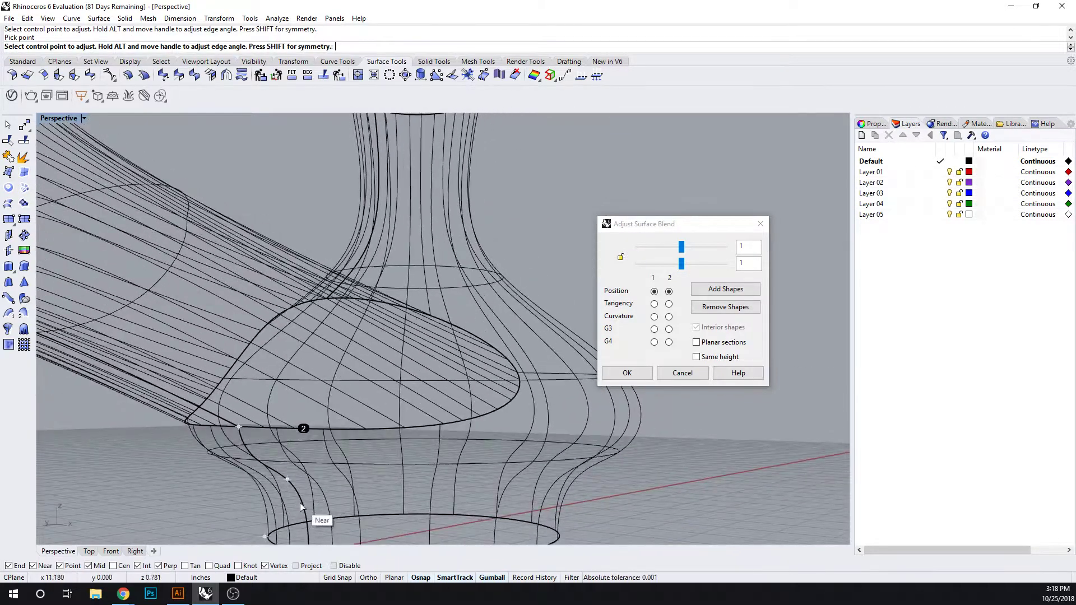
left_click(288, 480)
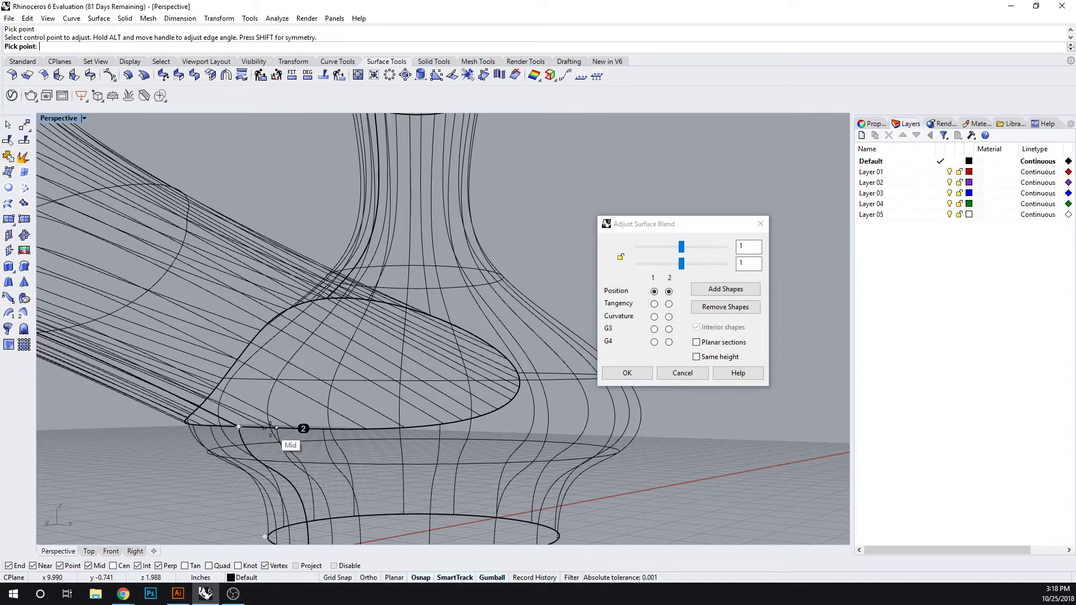
left_click(275, 428)
right_click_drag(358, 452, 404, 476)
right_click_drag(325, 321, 476, 452)
left_click(567, 493)
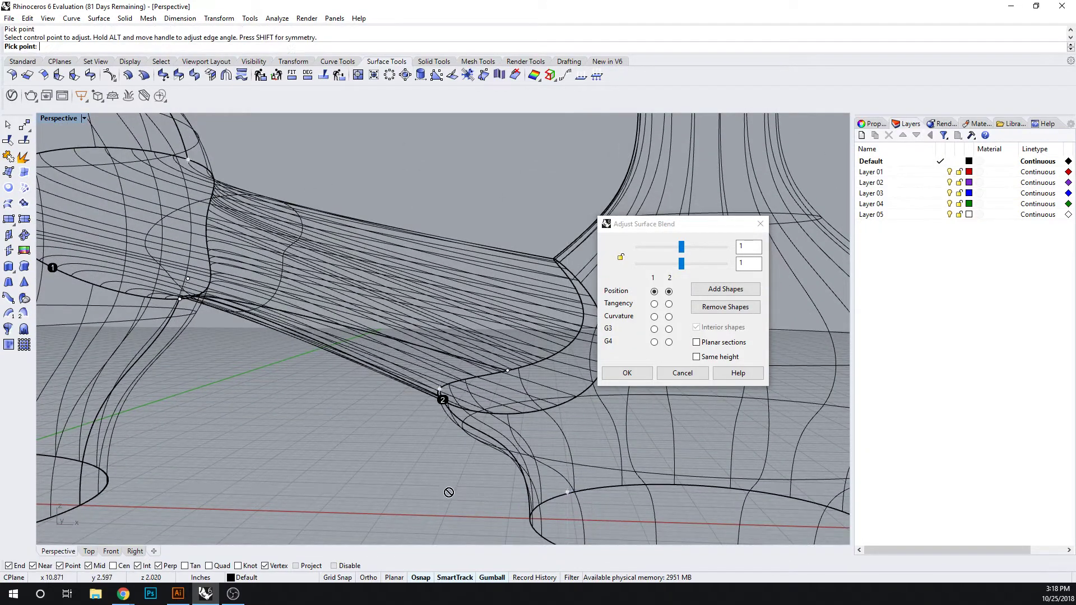
- Set the blend's continuity to Tangency at both edges
left_click(654, 304)
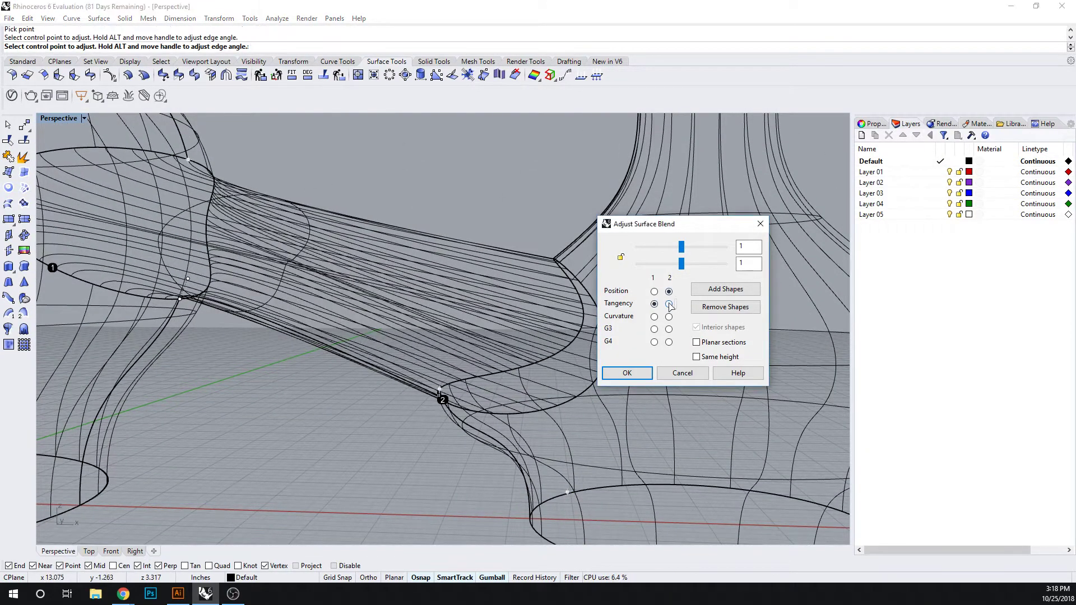
left_click(669, 304)
right_click_drag(413, 376, 385, 385, "shift")
mouse_move(316, 385)
right_mouse_down()
mouse_move(430, 389)
mouse_move(365, 403)
mouse_move(323, 394)
right_mouse_up()
right_click_drag(302, 230, 367, 280, "shift")
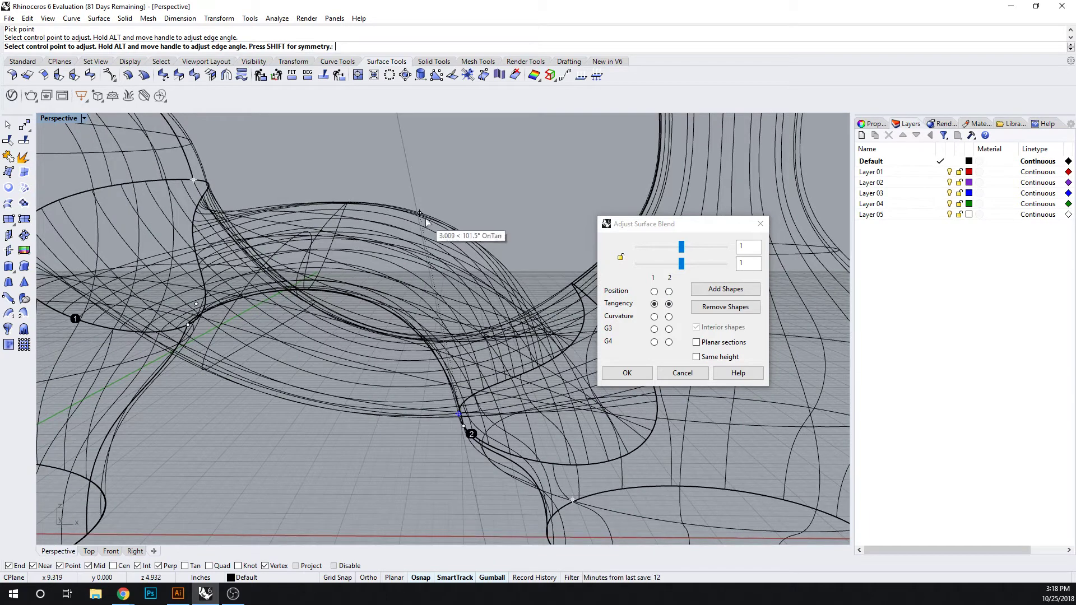
- Pull the blend's tangency handle at the small vessel down close to the lower edge of its opening
left_click_drag(427, 220, 451, 389)
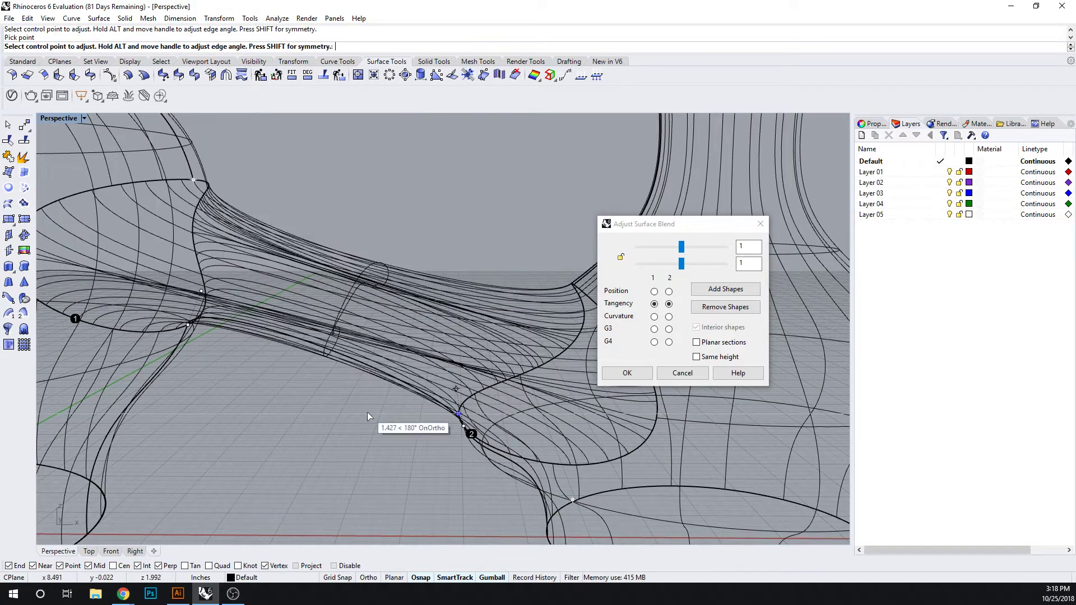
mouse_move(369, 410)
right_mouse_down()
mouse_move(448, 419)
mouse_move(434, 389)
mouse_move(371, 397)
right_mouse_up()
right_click_drag(435, 424, 402, 406, "shift")
right_click_drag(414, 351, 305, 366)
left_click(297, 328)
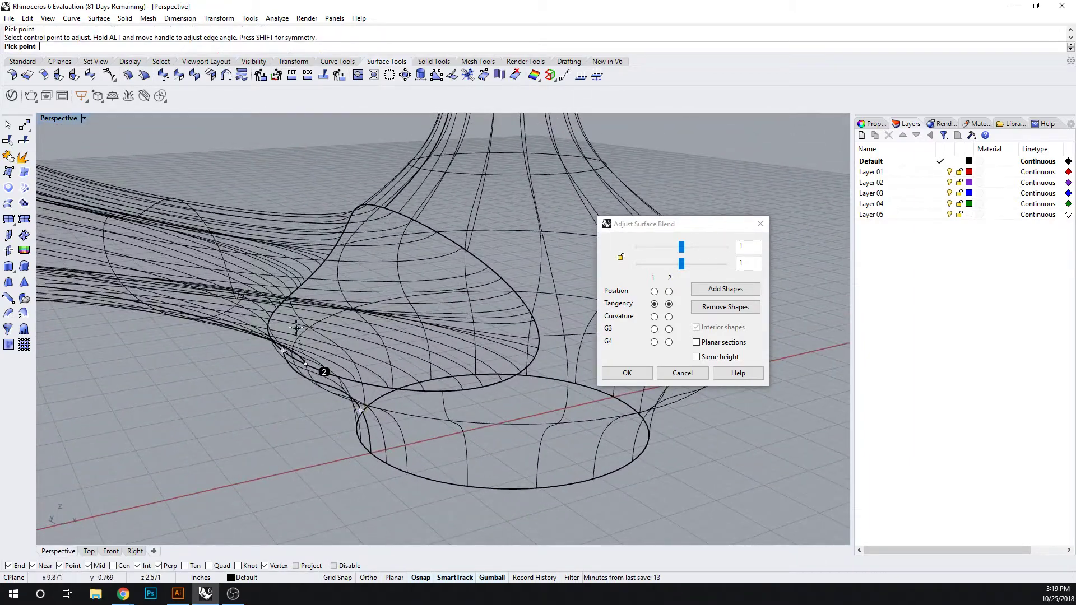
left_click(303, 348)
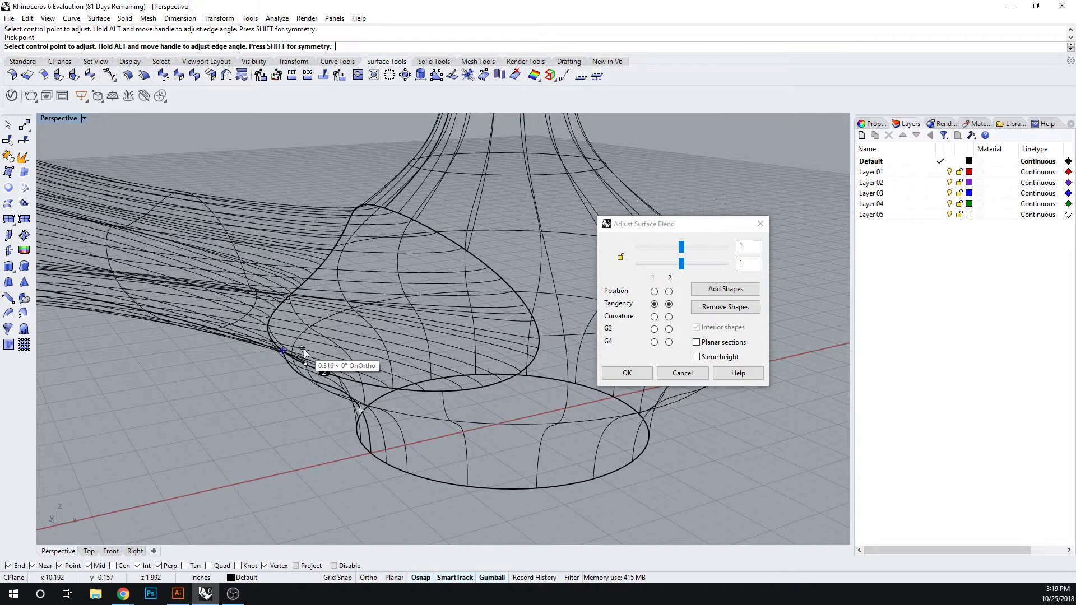
- Shorten the blend's tangency handle at the large vessel's opening by moving it closer to the edge
right_click_drag(269, 356, 173, 309)
left_click(170, 316)
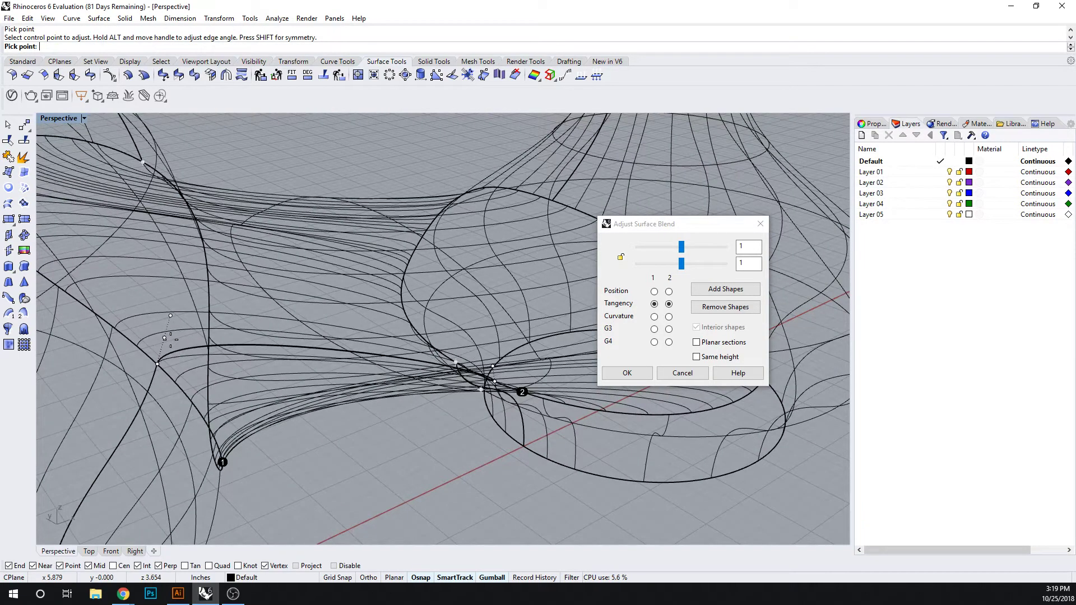
left_click(166, 338)
right_click_drag(274, 379, 338, 429)
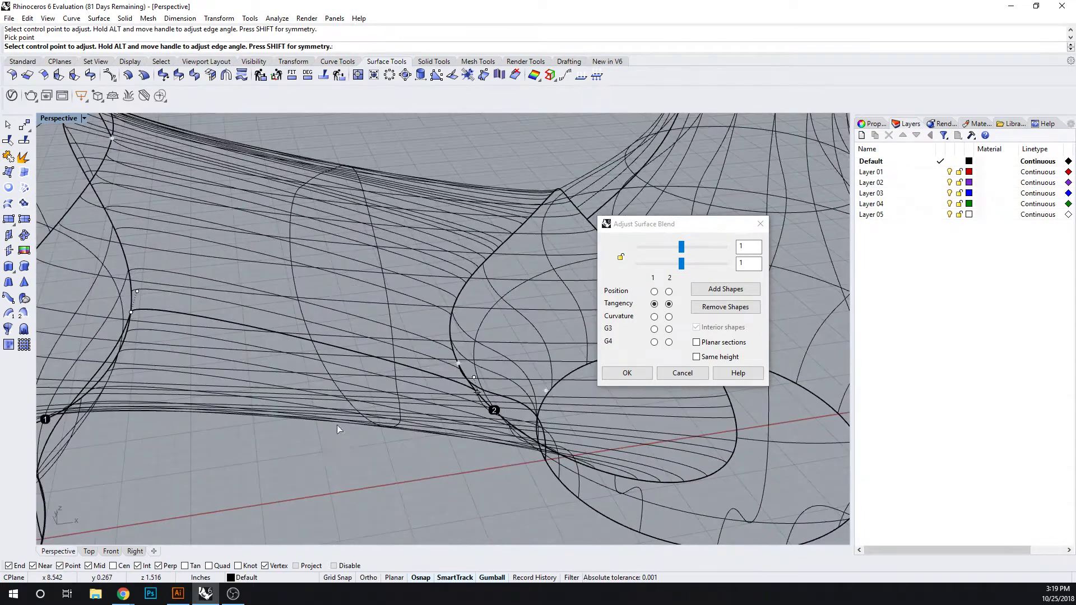
- Set the blend's continuity to Curvature at both edges
left_click(654, 318)
left_click(669, 317)
right_click_drag(359, 353, 289, 367)
- Bring the blend's stretched curvature handles at the small vessel back toward its opening
left_click_drag(355, 342, 369, 403)
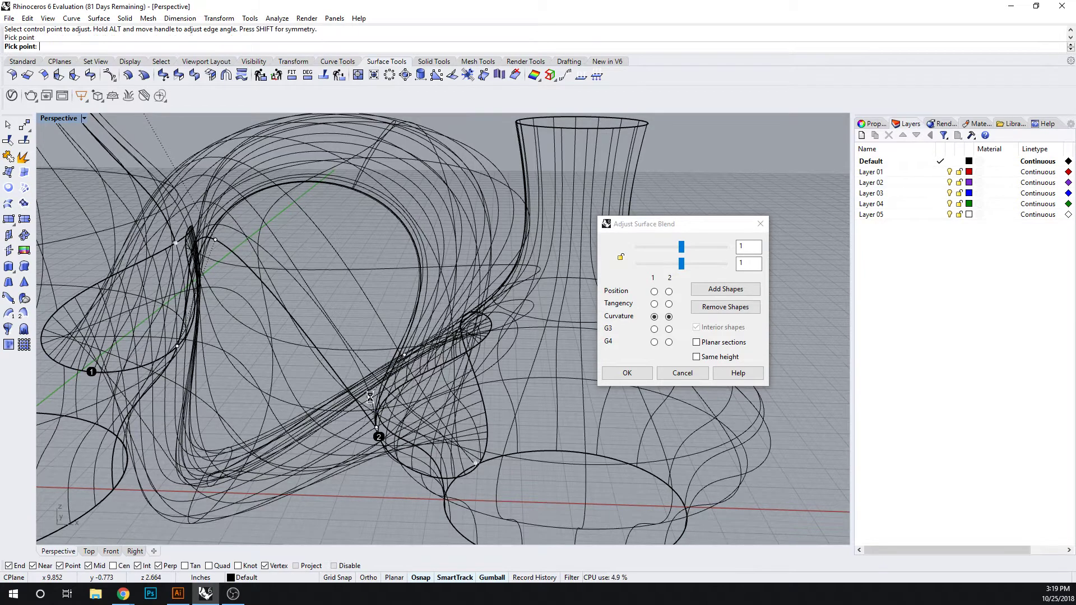
left_click(369, 396)
left_click(404, 356)
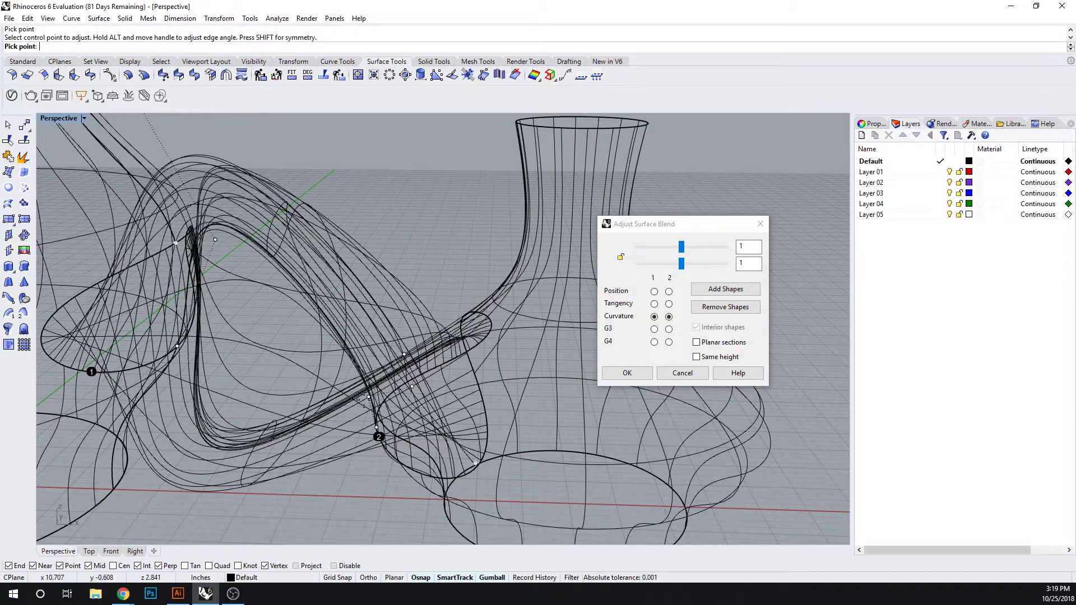
left_click(364, 401)
- Tighten the small vessel's curvature handles further so they sit just beside the blend's control point on the edge
mouse_move(290, 402)
right_mouse_down()
mouse_move(329, 360)
mouse_move(309, 402)
right_mouse_up()
scroll(402, 431, "up", 5)
left_click(443, 351)
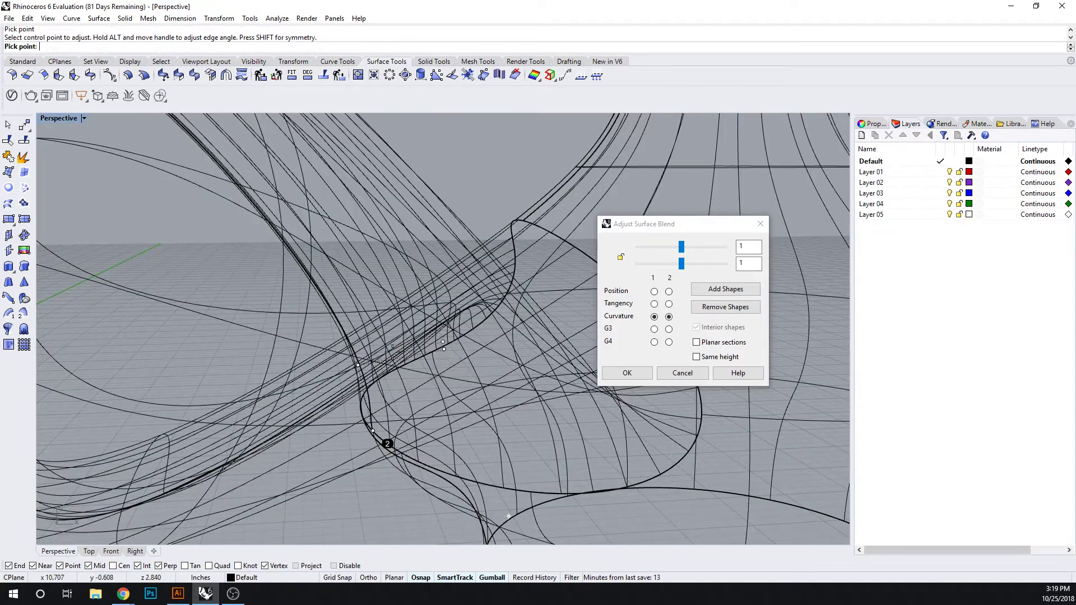
left_click(373, 354)
left_click(359, 366)
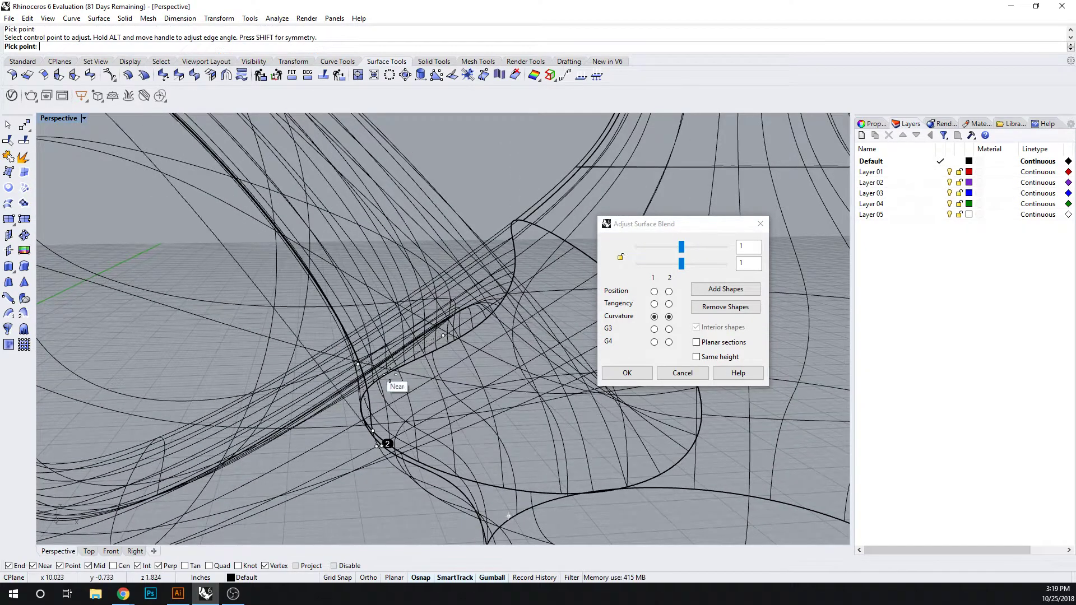
left_click(386, 415)
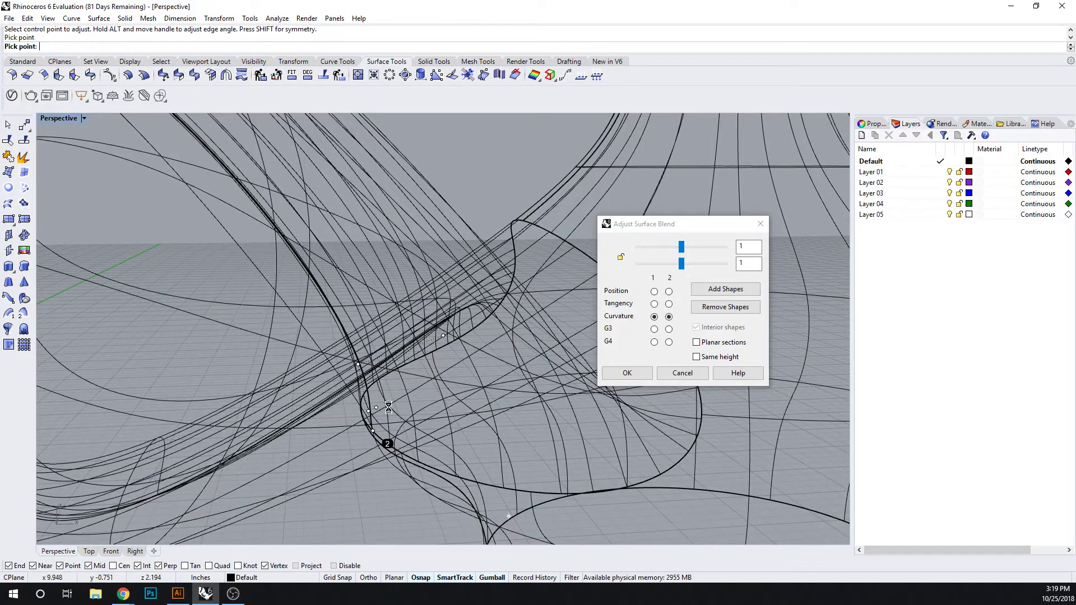
- Move the outer curvature handle at the large vessel down close to the lower edge of its opening
scroll(386, 414, "down", 6)
right_click_drag(213, 294, 197, 265)
left_click(217, 258)
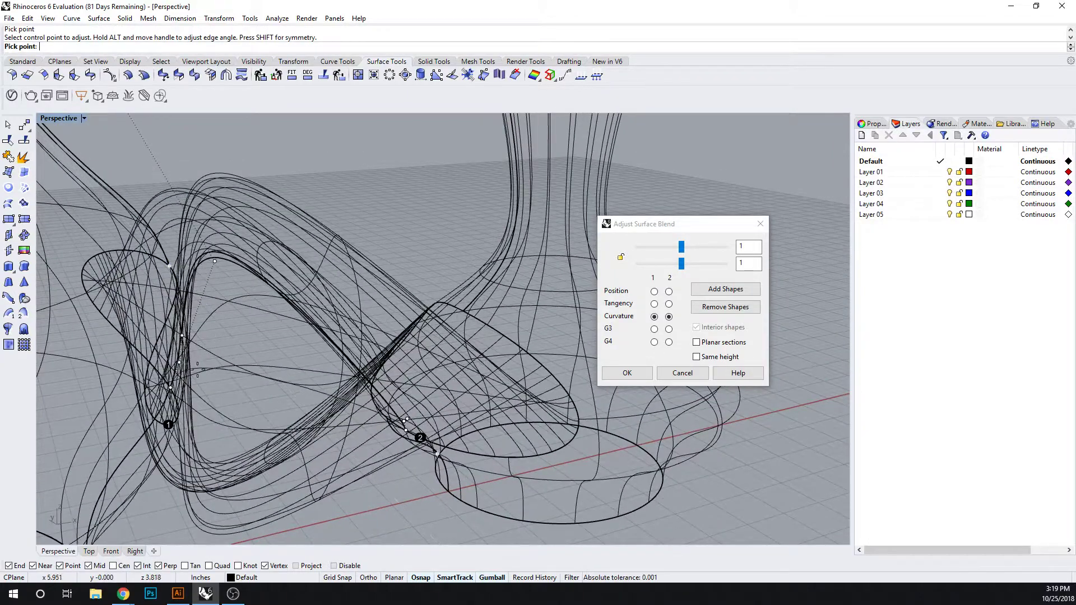
left_click(188, 380)
- Realign both curvature handles at the small vessel's opening with the direction of the blend
right_click_drag(206, 412, 364, 452)
scroll(363, 447, "up", 4)
left_click(289, 354)
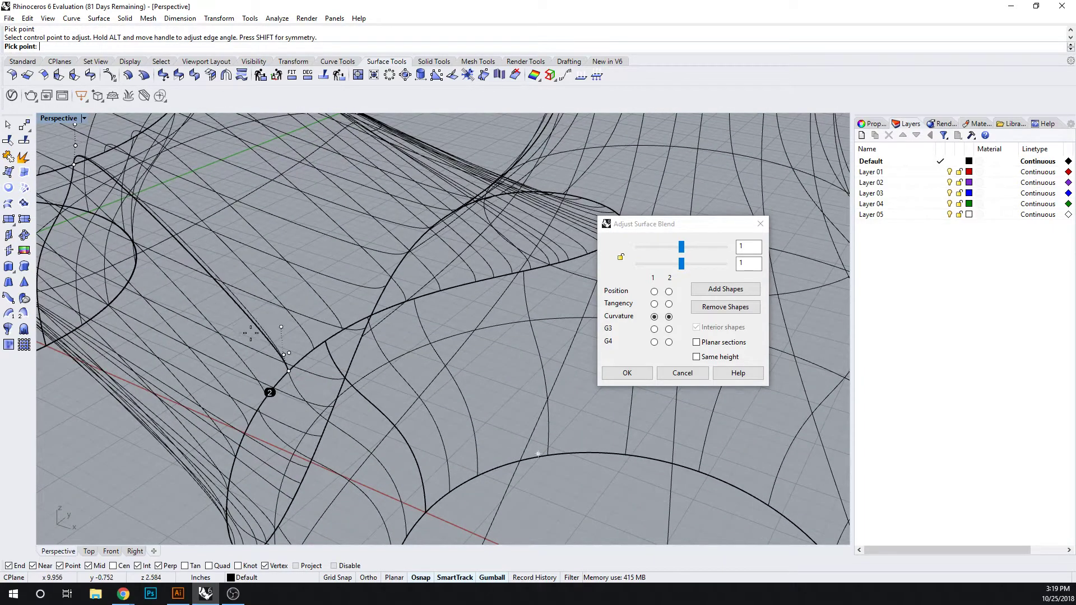
left_click(248, 324)
left_click(283, 356)
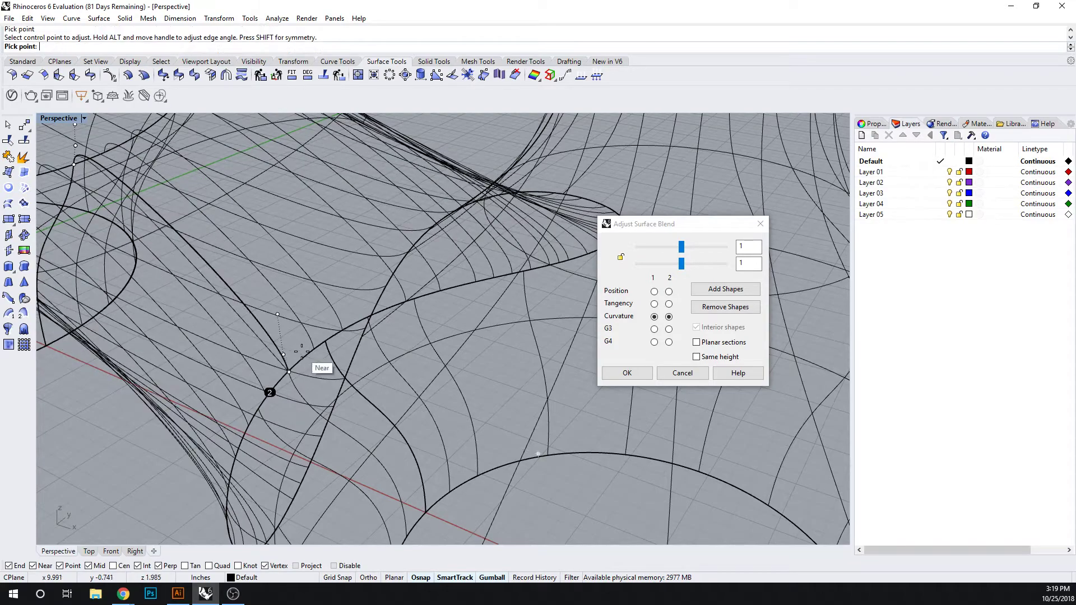
left_click(295, 354)
- Slide the blend's control point along the small vessel's lower opening edge from the midpoint to near the edge's end
right_click_drag(289, 378, 320, 365)
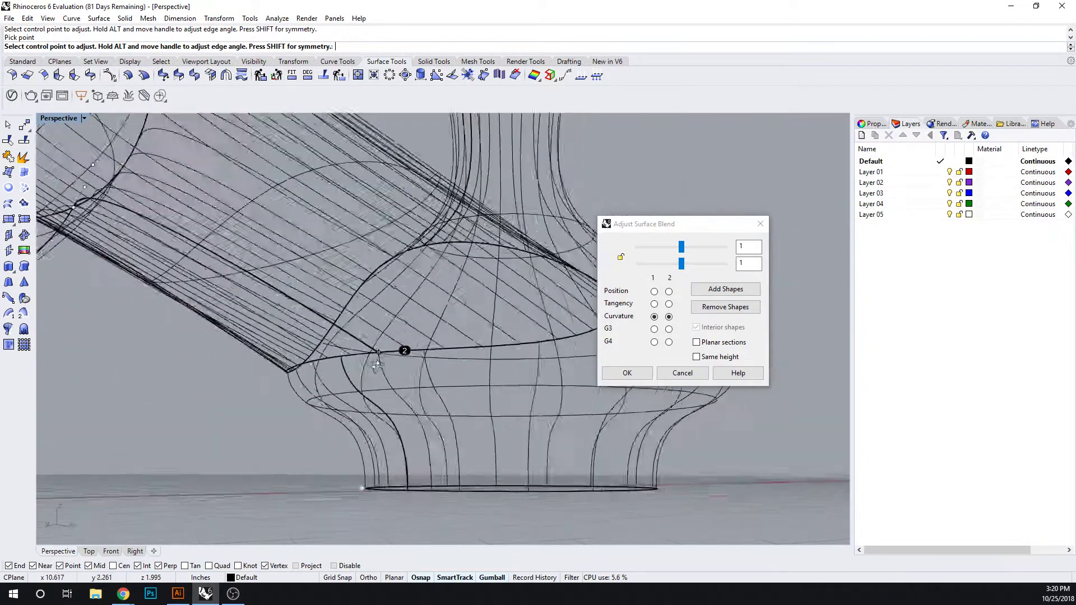
right_click_drag(384, 366, 241, 387)
left_click(341, 389)
left_click(315, 379)
right_click_drag(191, 341, 401, 387)
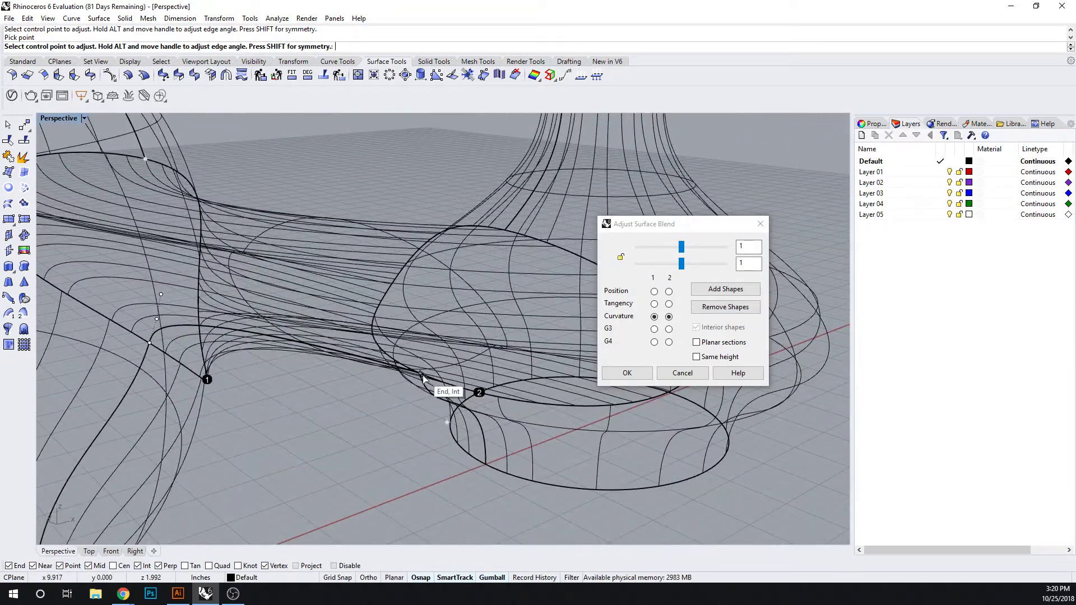
left_click(422, 375)
left_click(442, 383)
- Move the small vessel's curvature handles away from its opening edge, raising the low-hanging one above the control point
scroll(386, 404, "up", 6)
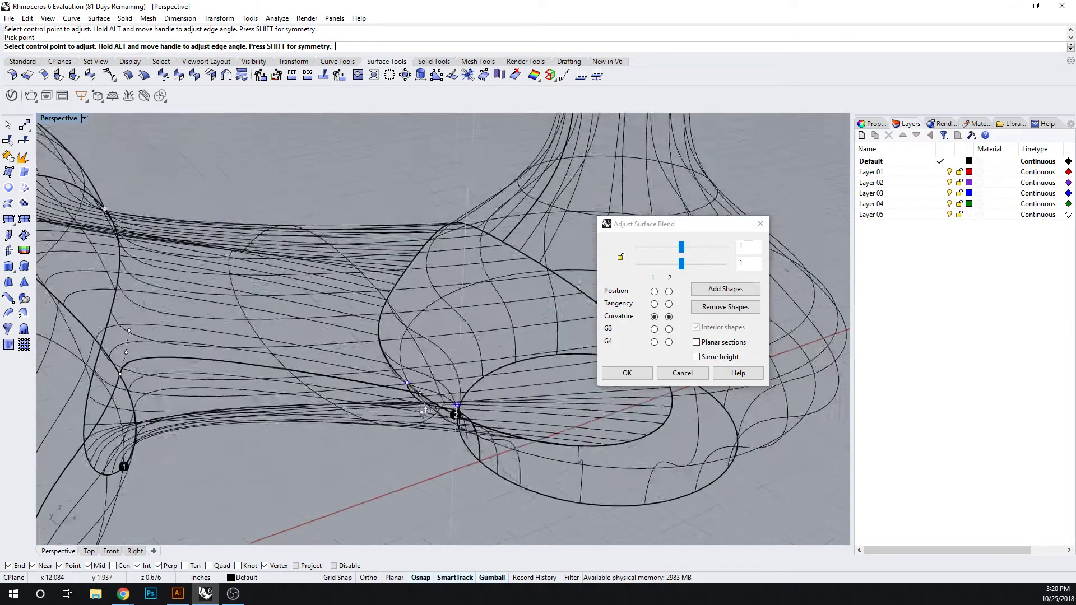
left_click(407, 413)
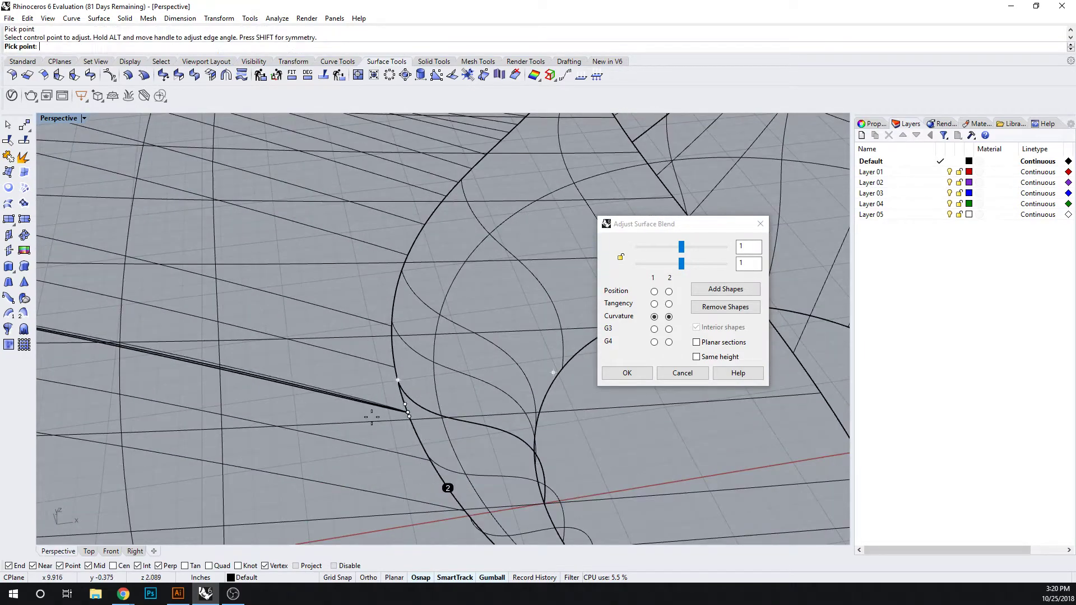
left_click(345, 365)
scroll(402, 438, "down", 5)
right_click_drag(401, 438, 359, 369, "shift")
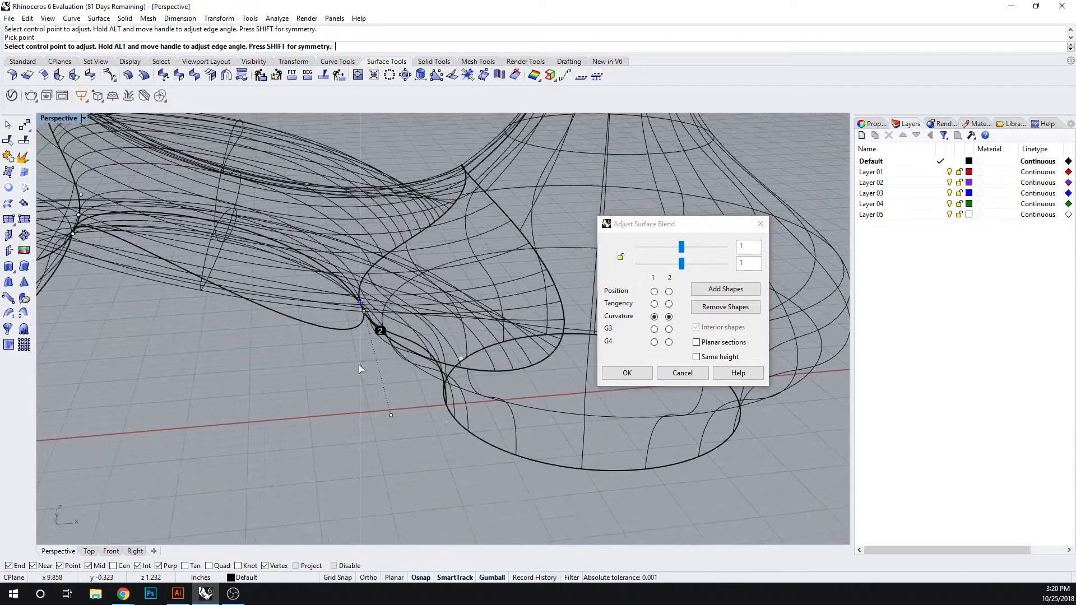
left_click(391, 416)
left_click(343, 281)
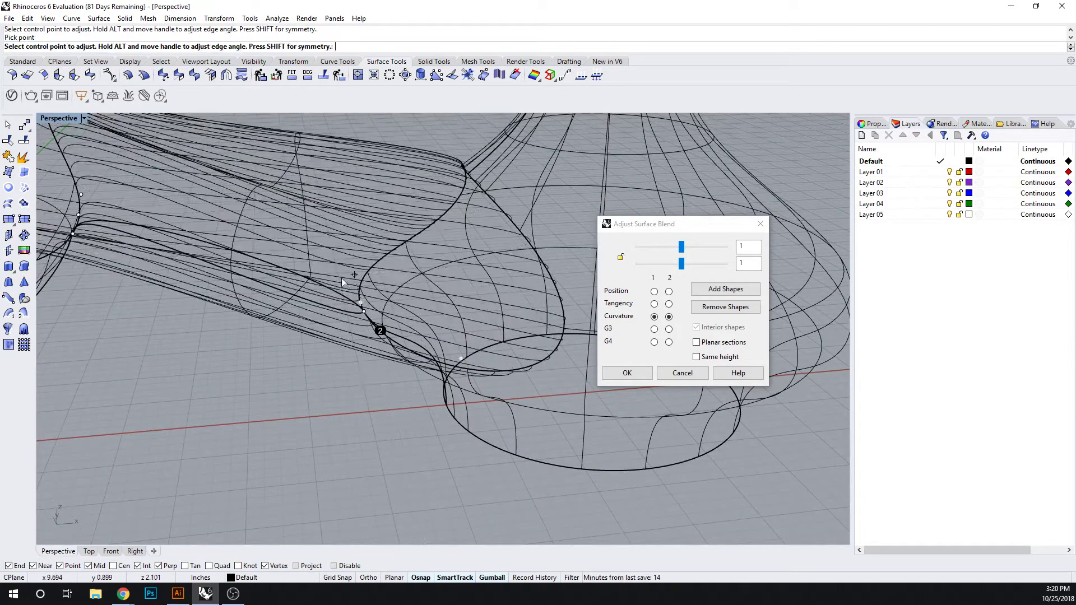
- Lower the raised curvature handle at the small vessel so it sits closer to the opening's edge
right_click_drag(367, 366, 339, 345)
left_click(355, 263)
left_click(361, 289)
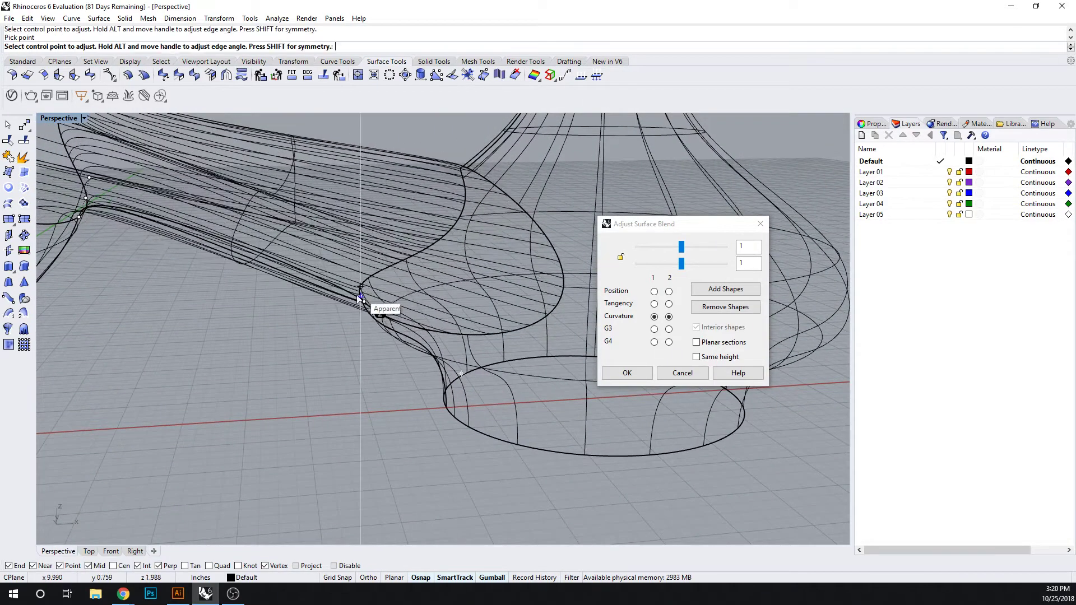
- Reduce the blend's bulge values at both edges to 0.946
right_click_drag(379, 305, 598, 306)
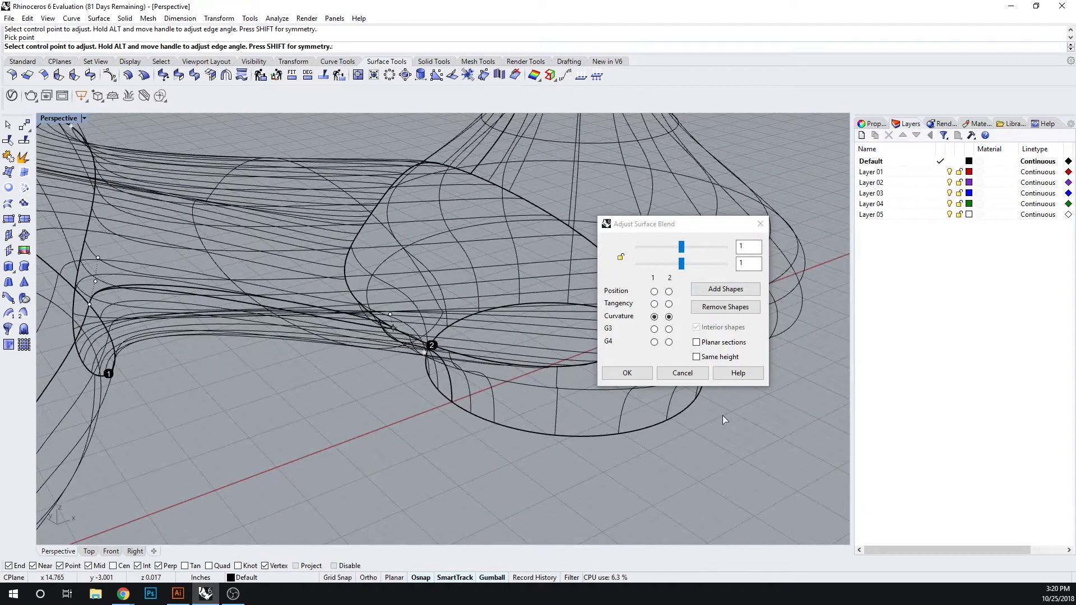
left_click_drag(688, 266, 678, 251)
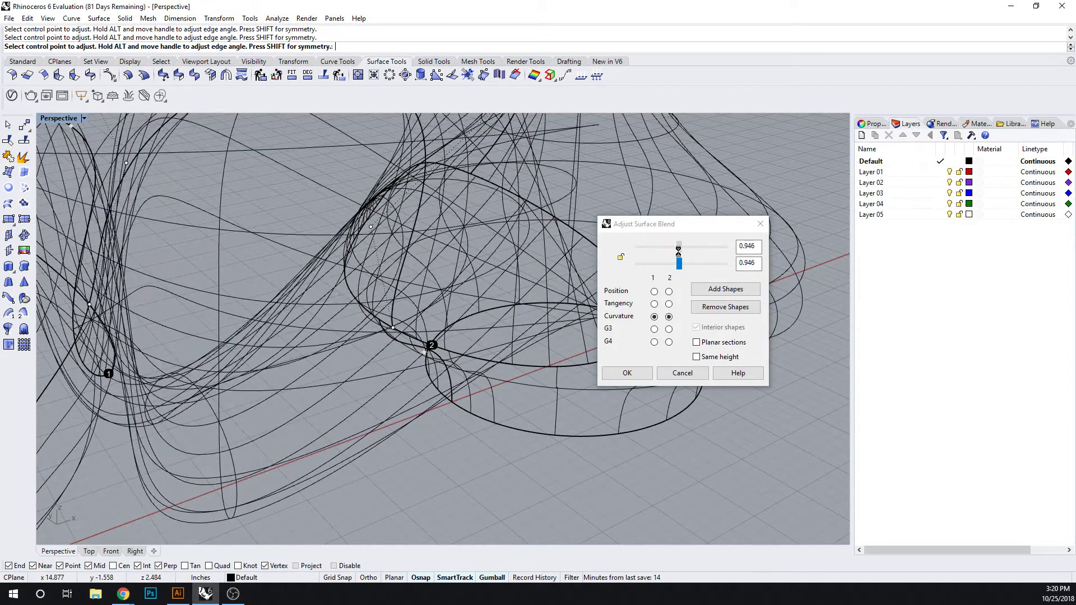
- Set the blend's bulge values at both edges to 1
left_click(751, 268)
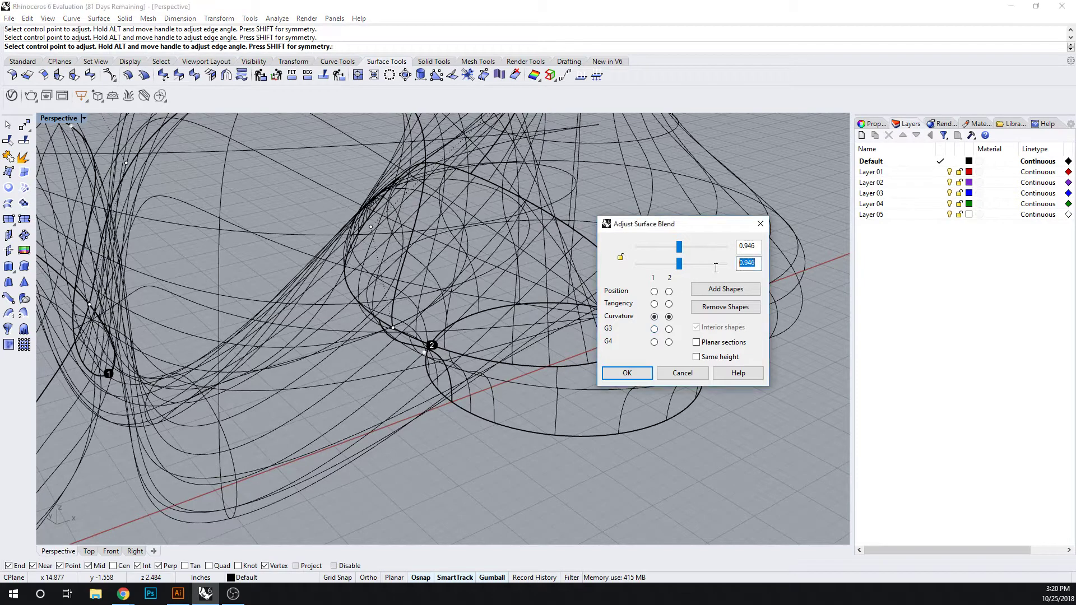
left_click_drag(753, 246, 713, 250)
left_click(754, 246)
type("1")
key("Return")
- In the Front view, lower the far-reaching blend handle that extends beyond the small vessel's neck
right_click_drag(474, 308, 381, 388)
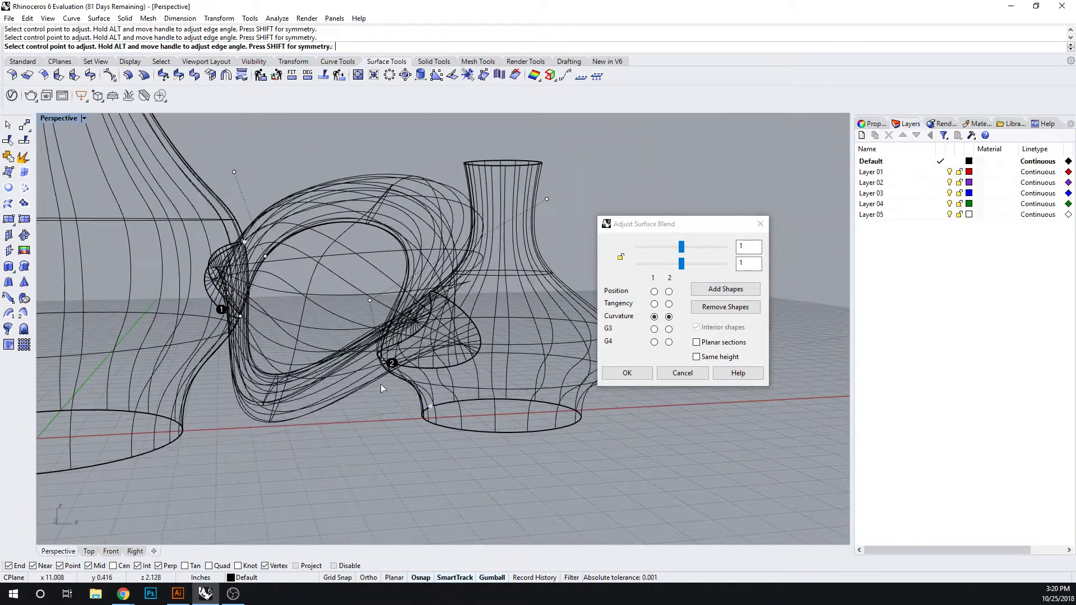
left_click(135, 551)
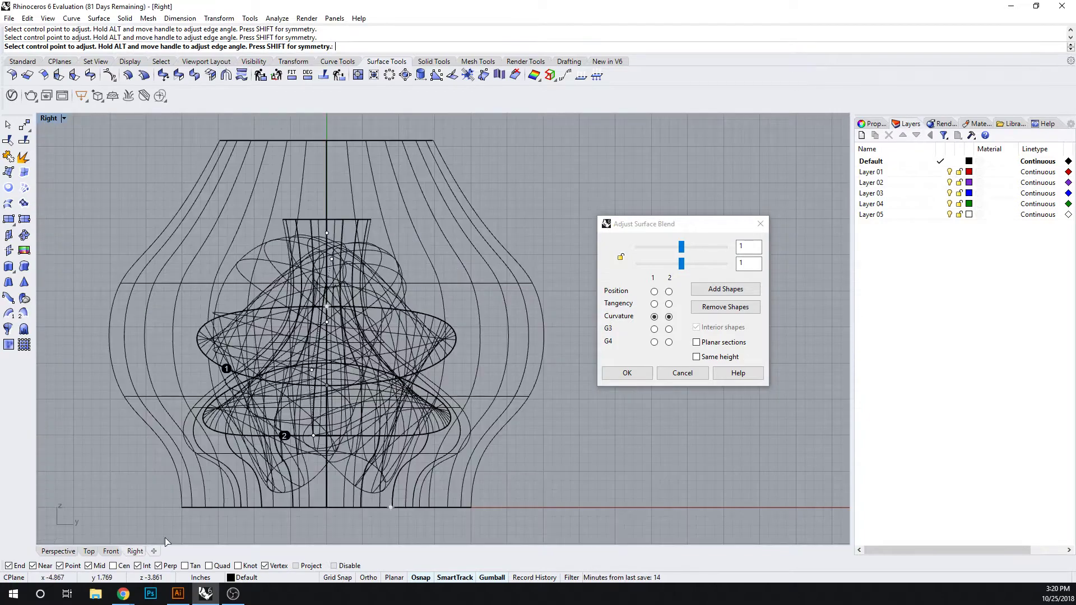
left_click(111, 551)
scroll(392, 324, "down", 4)
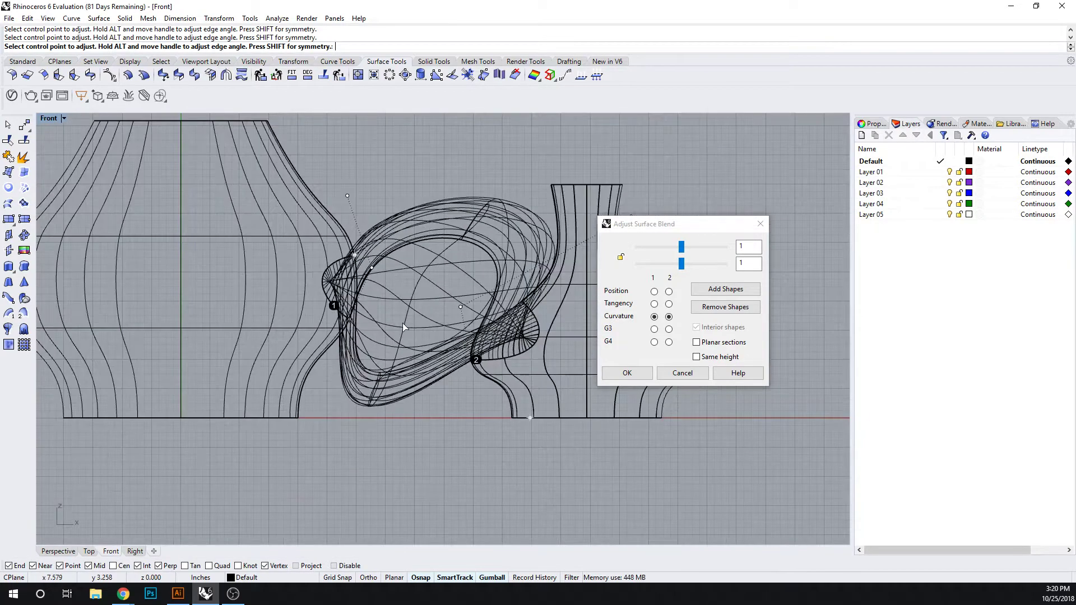
scroll(403, 323, "up", 3)
right_click_drag(501, 319, 418, 342)
left_click(518, 255)
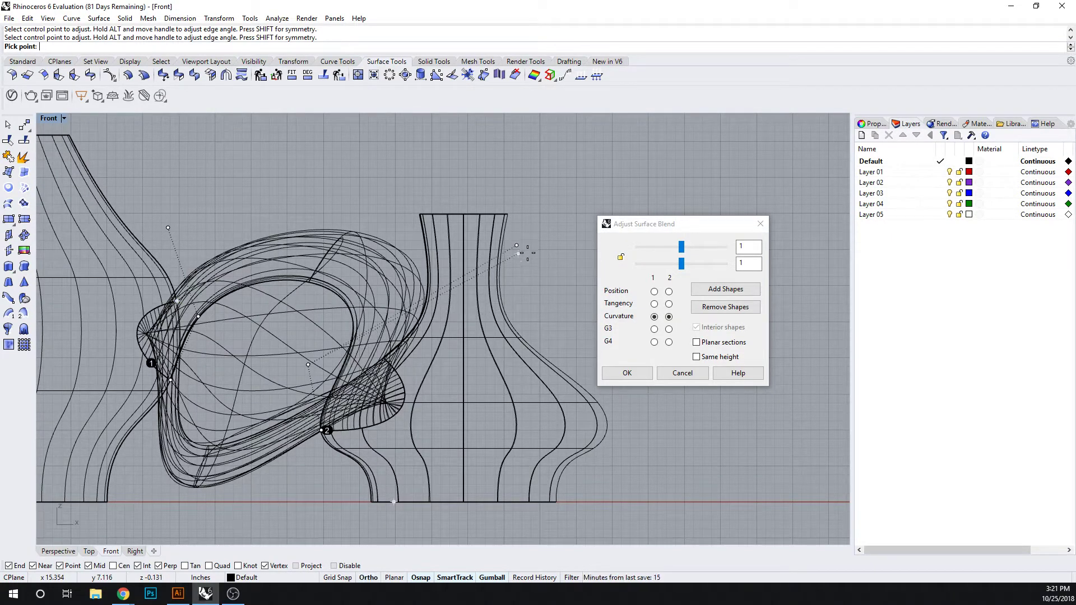
left_click(533, 295)
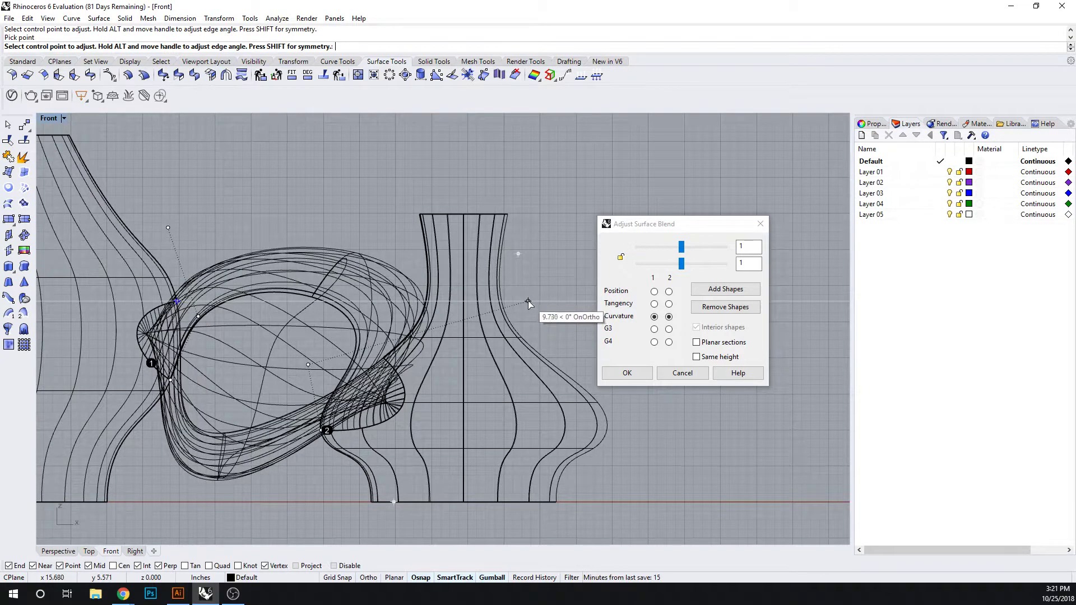
- Lower the far-reaching blend handle beyond the small vessel's neck and pull the inner handle down toward the small vessel's opening edge
left_click(528, 302)
left_click(527, 241)
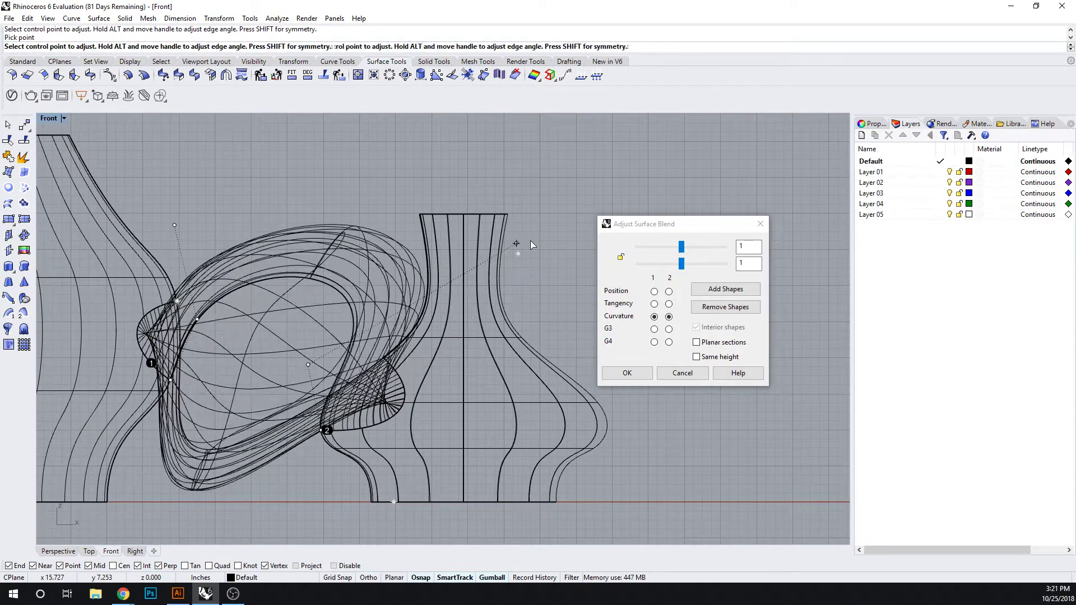
left_click(518, 247)
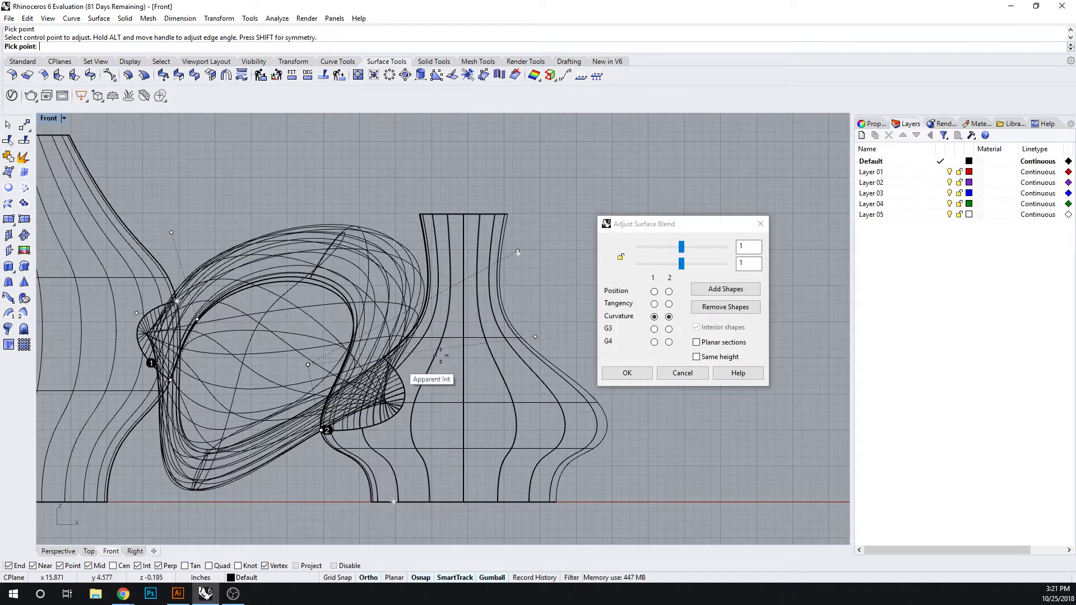
left_click(534, 328)
left_click(533, 328)
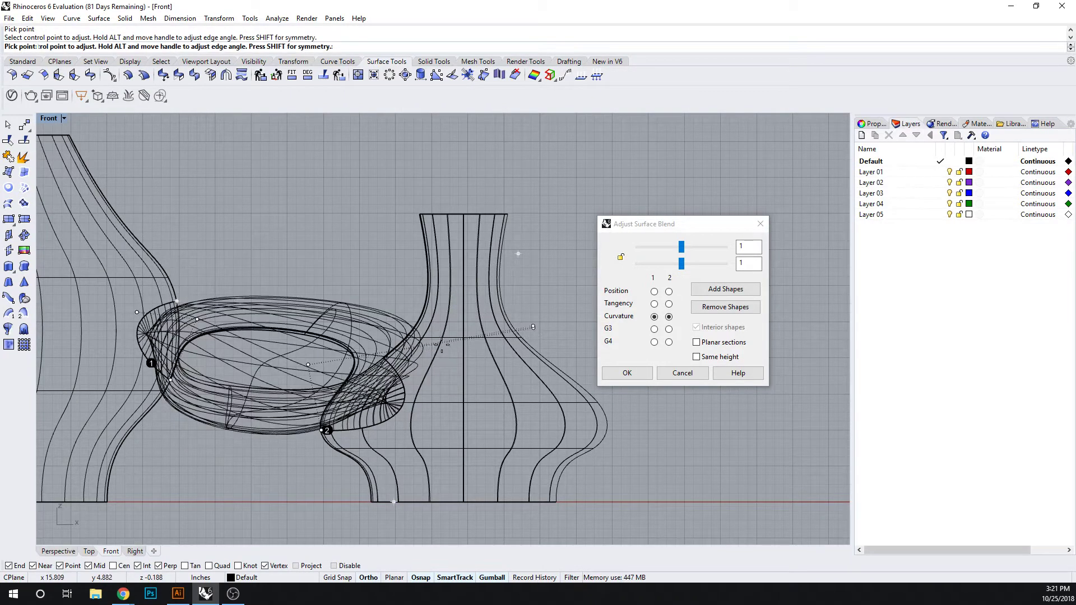
left_click(315, 365)
left_click(315, 364)
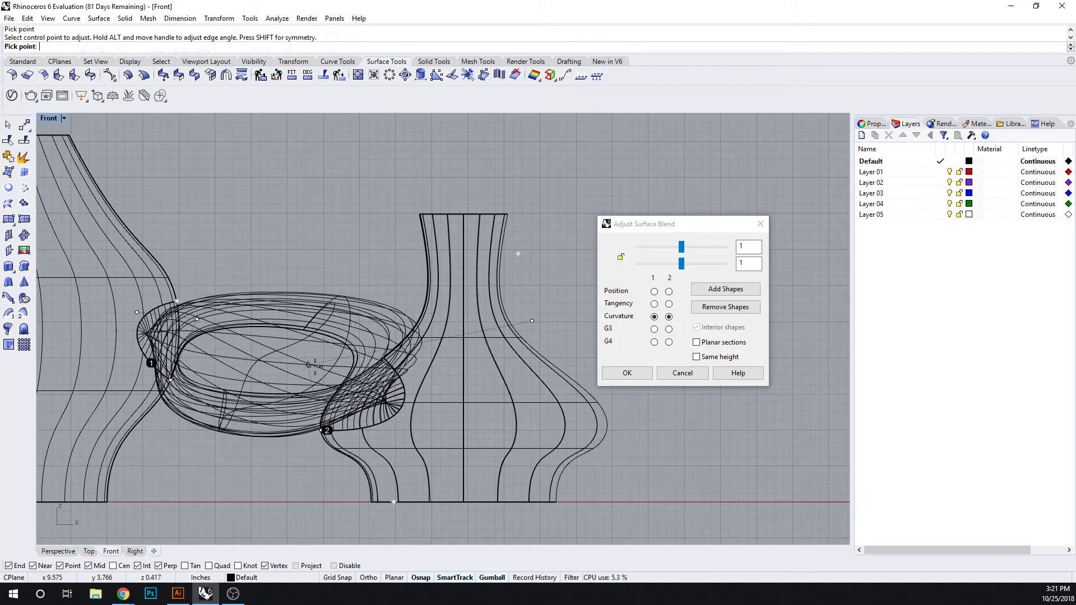
left_click(317, 407)
- Pull the large vessel's blend handles down close to the lower edge of its opening
scroll(158, 327, "up", 3)
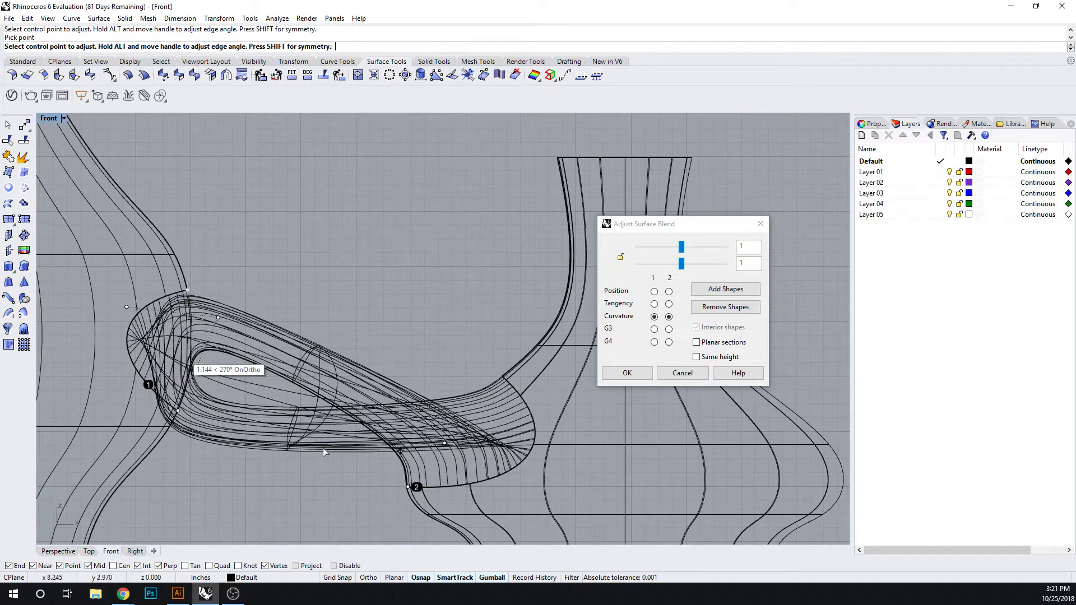
left_click(218, 318)
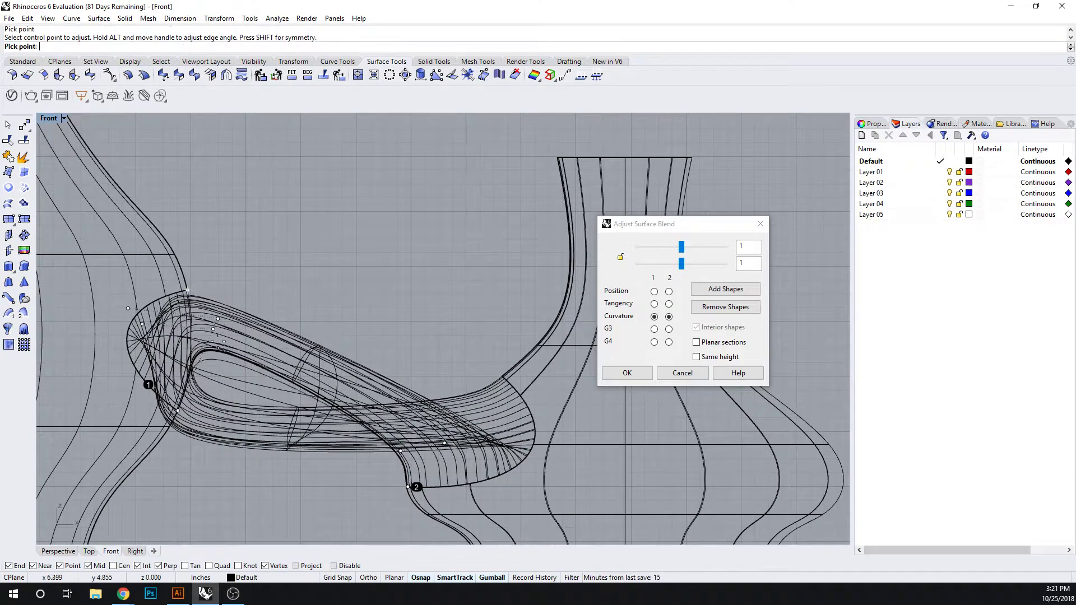
left_click(204, 390)
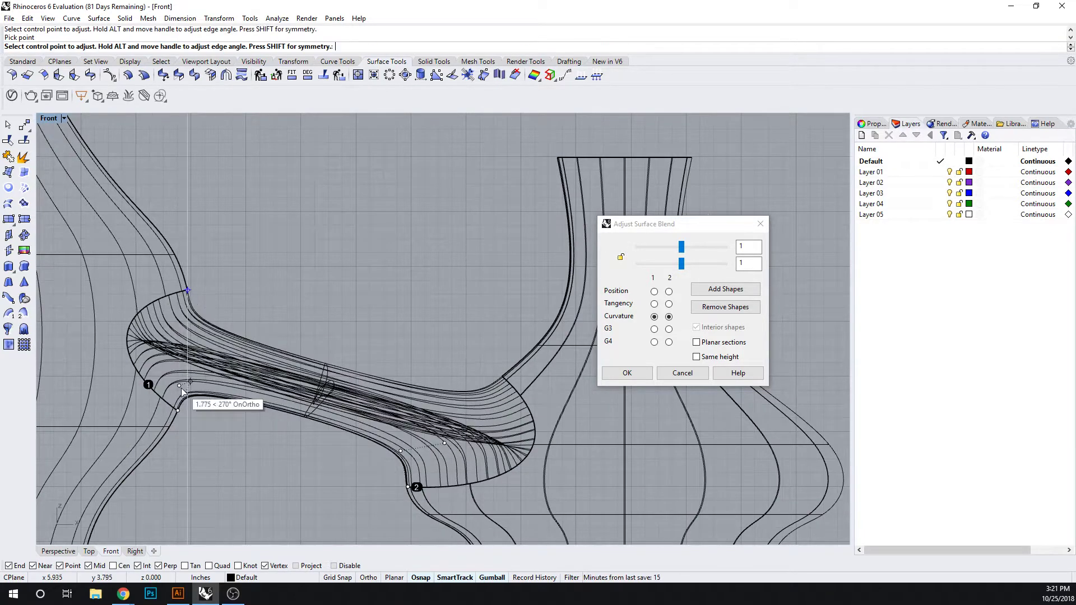
left_click(191, 382)
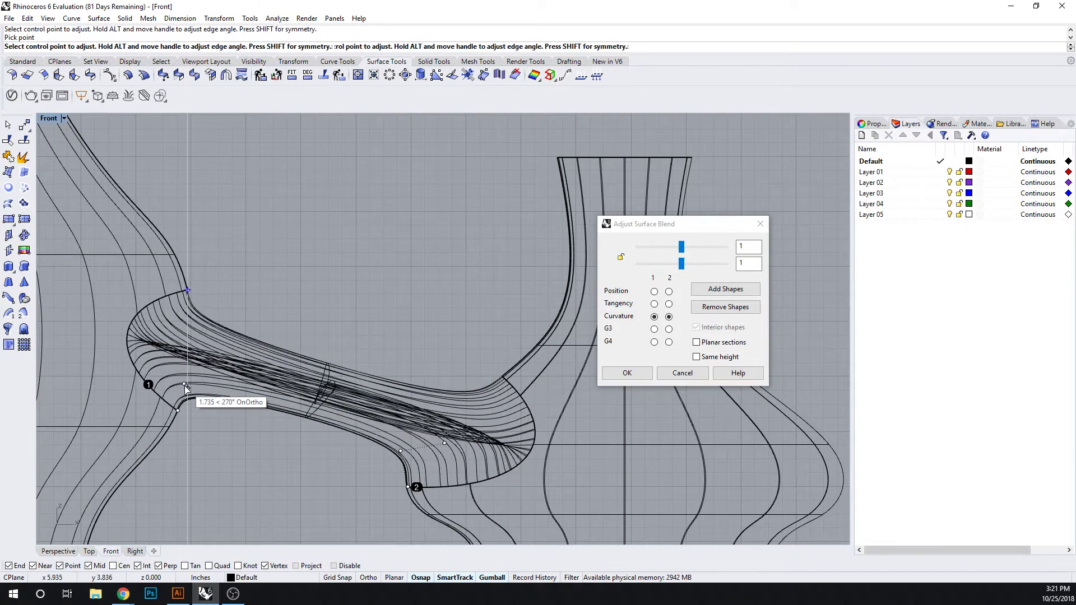
- Fine-tune both blend handles at the large vessel's lower opening edge to refine the curve where the blend leaves the vessel
scroll(185, 385, "up", 3)
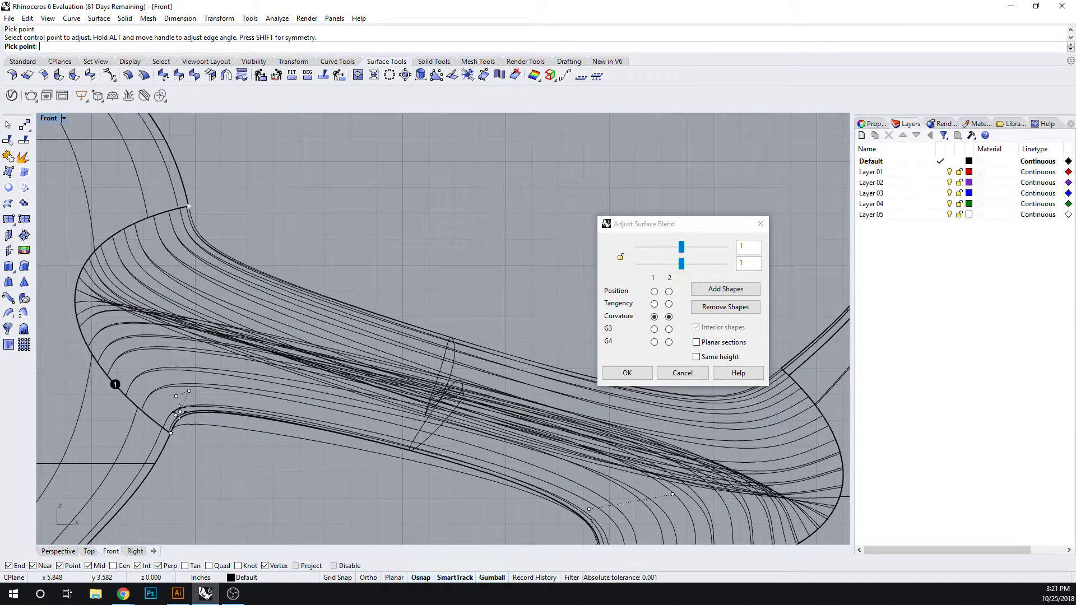
left_click(178, 413)
left_click(177, 414)
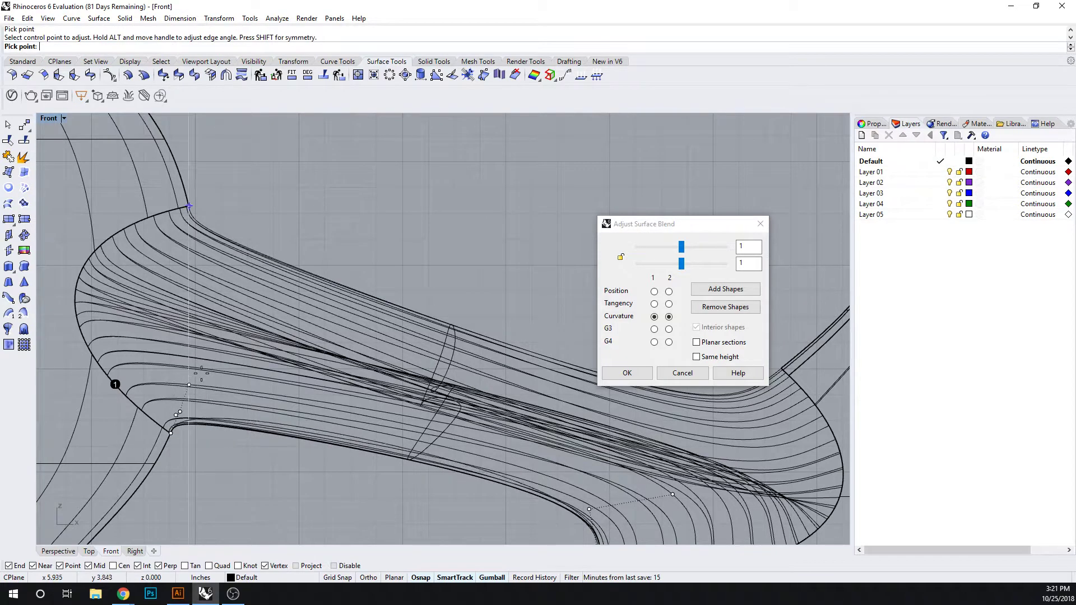
left_click(210, 397)
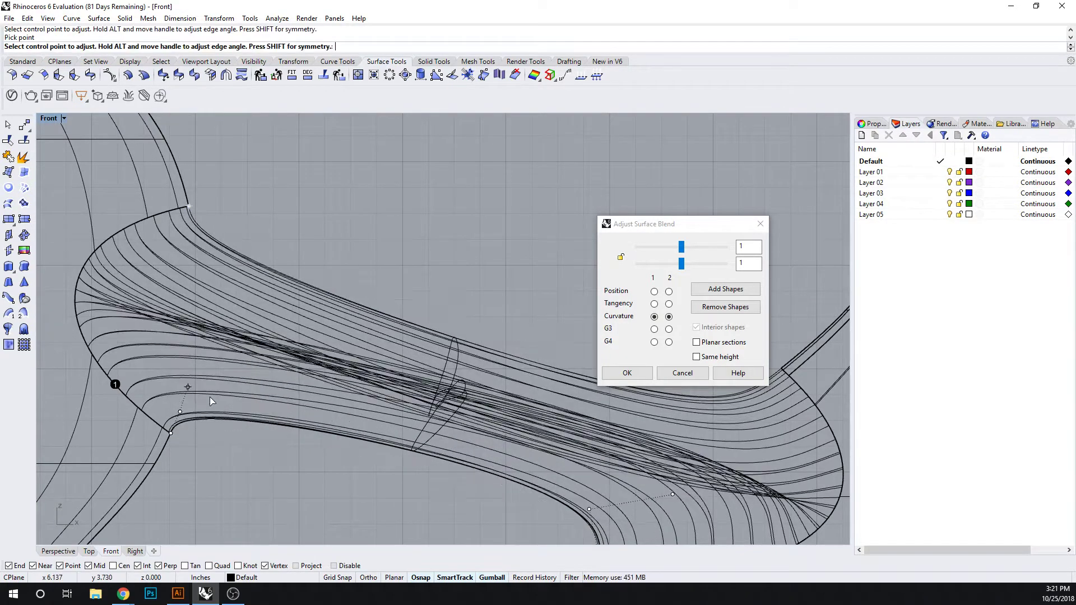
left_click(182, 411)
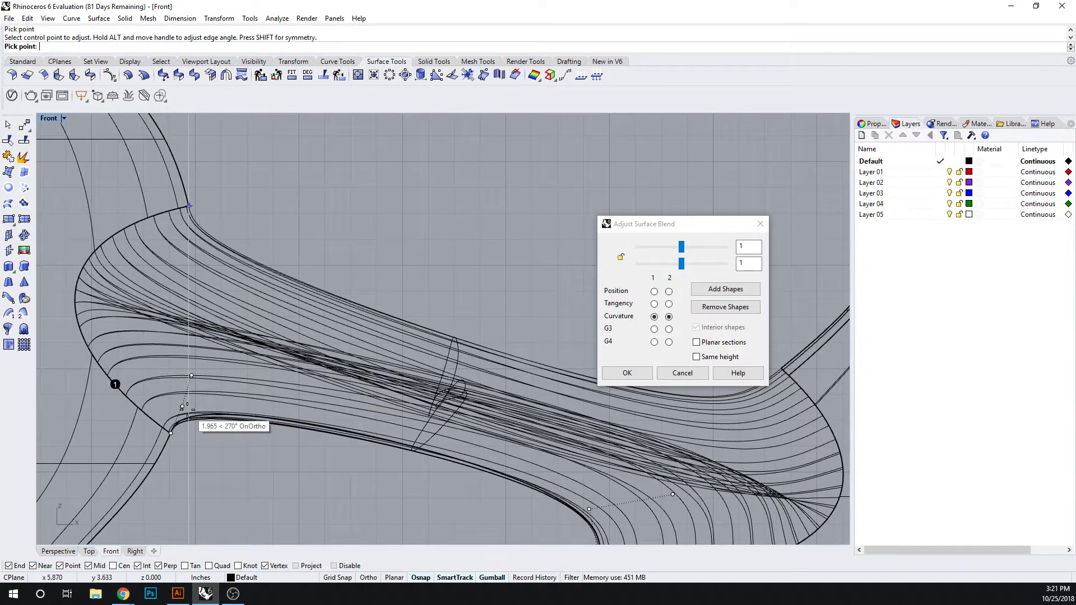
left_click(188, 410)
left_click_drag(188, 414, 188, 413)
- Shorten the blend's outer handle at the small vessel so it sits close to the lower edge of the opening
right_click_drag(305, 429, 105, 328)
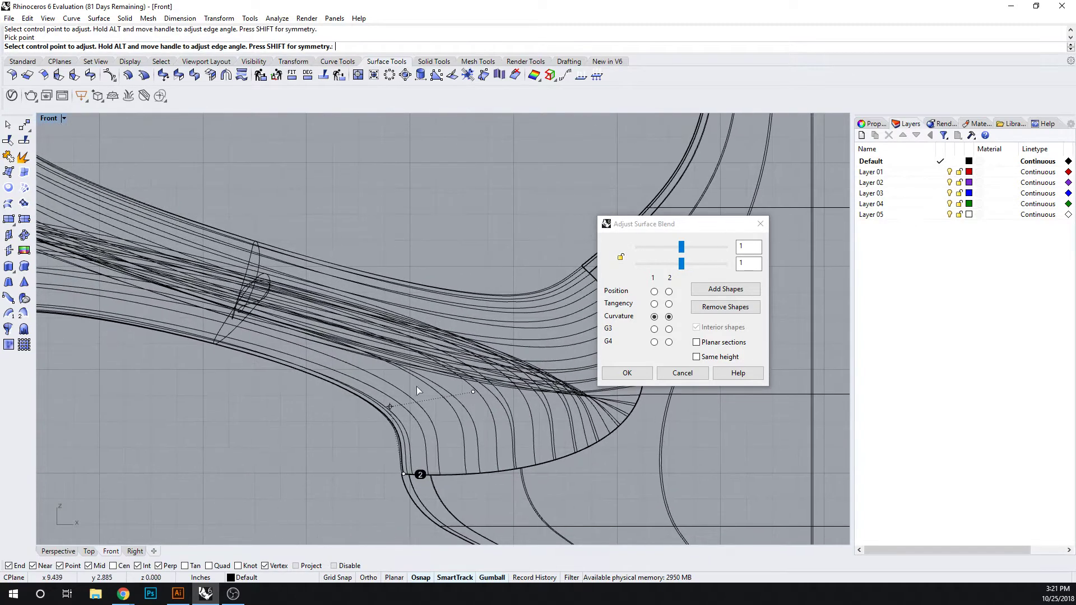
left_click(473, 391)
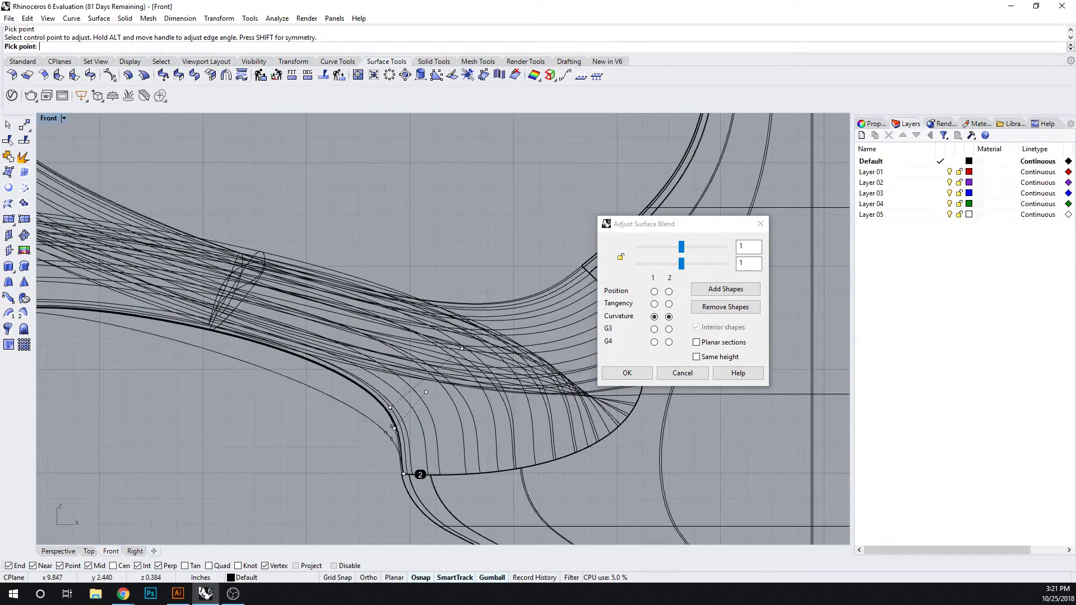
left_click(399, 452)
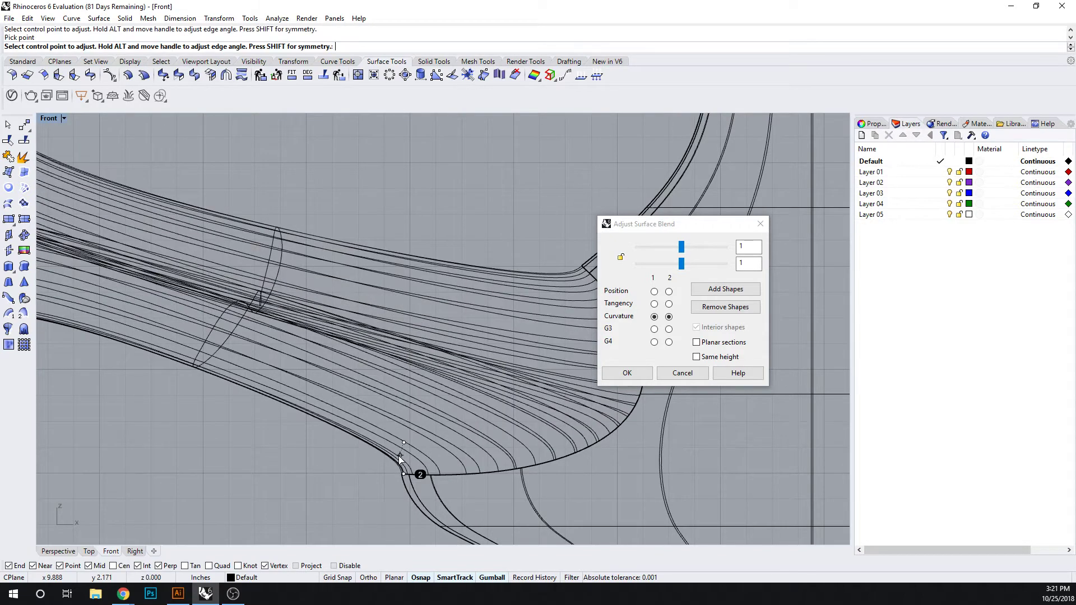
- Try G3 continuity at the blend's small-vessel edge and return it to Curvature
scroll(443, 419, "down", 1)
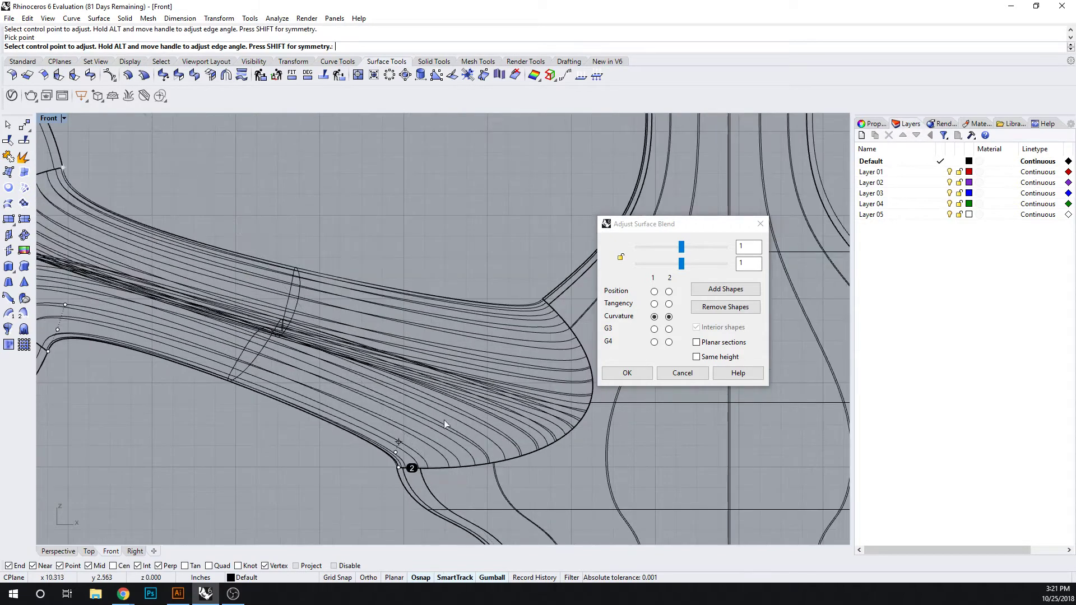
left_click(667, 328)
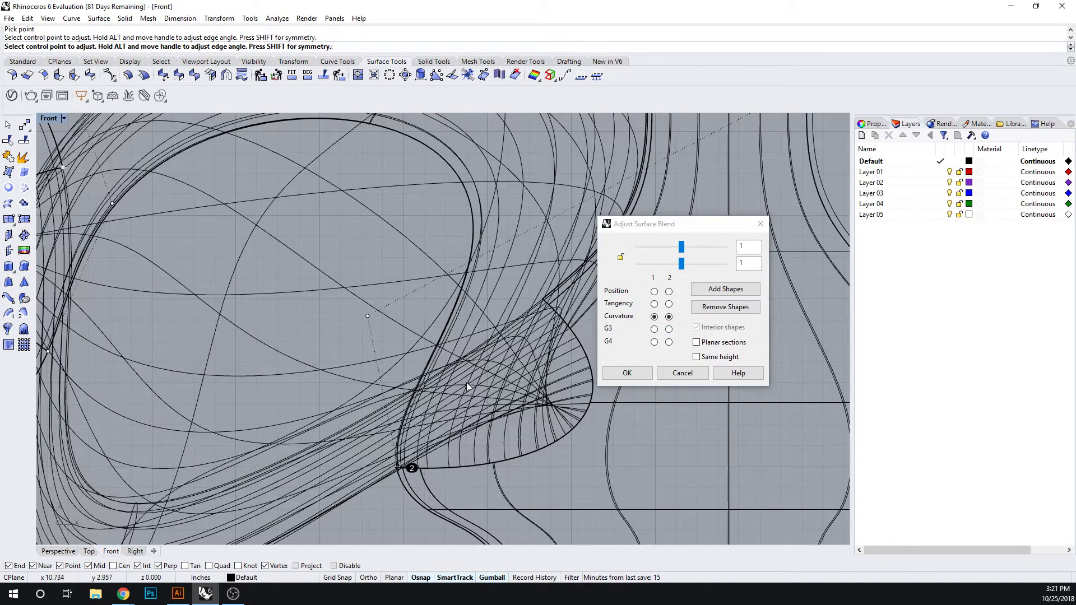
- In the Front view, draw the far-reaching and inner blend handles in tight against the small vessel's lower opening edge
scroll(468, 386, "down", 2)
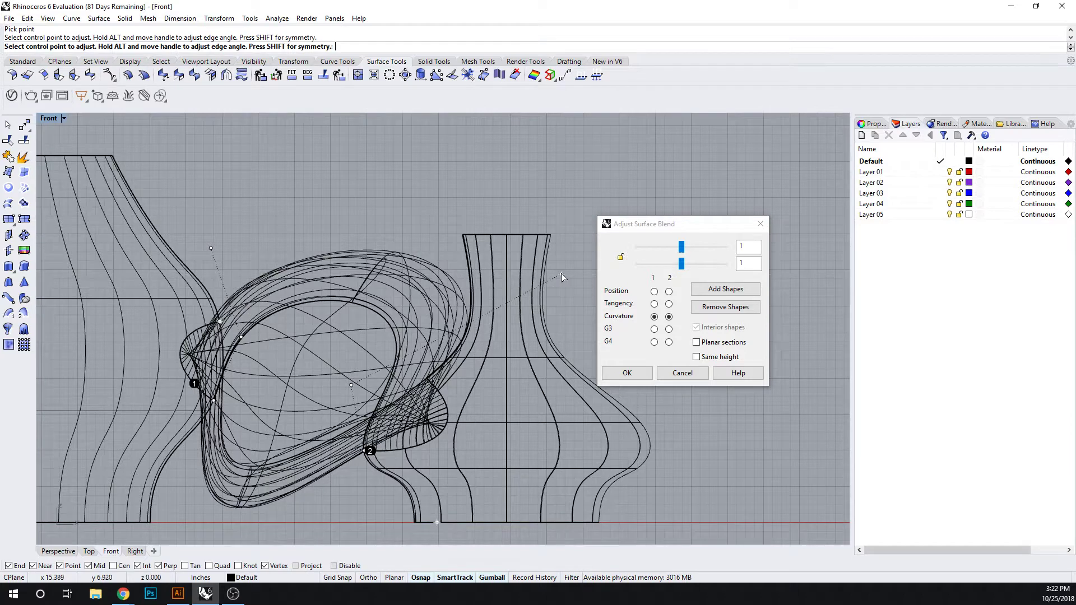
left_click_drag(561, 275, 395, 386)
left_click(351, 385)
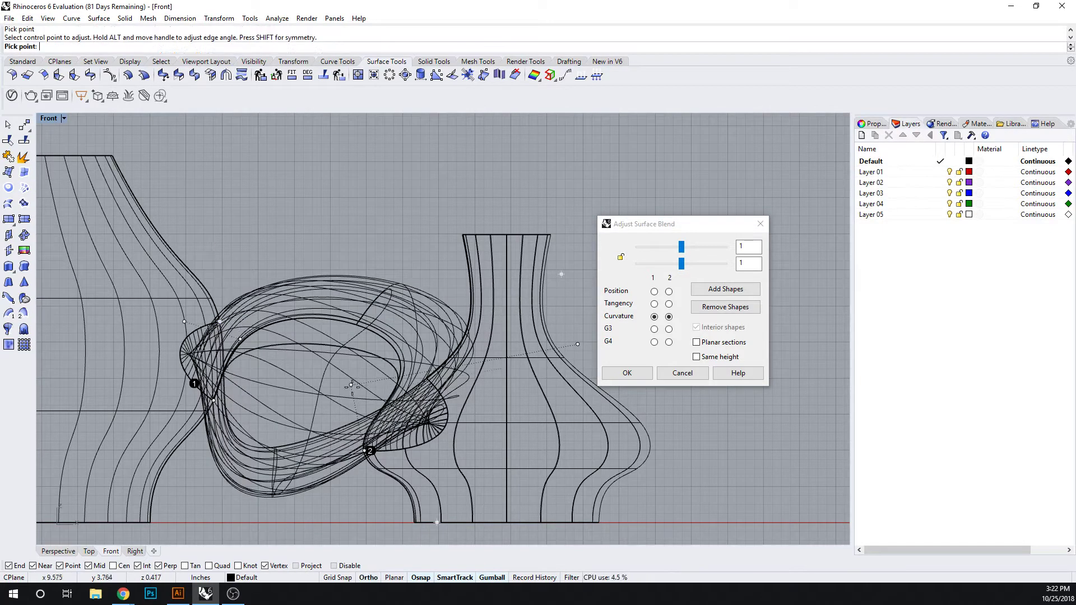
left_click(360, 430)
scroll(392, 433, "up", 5)
left_click_drag(435, 413, 431, 394)
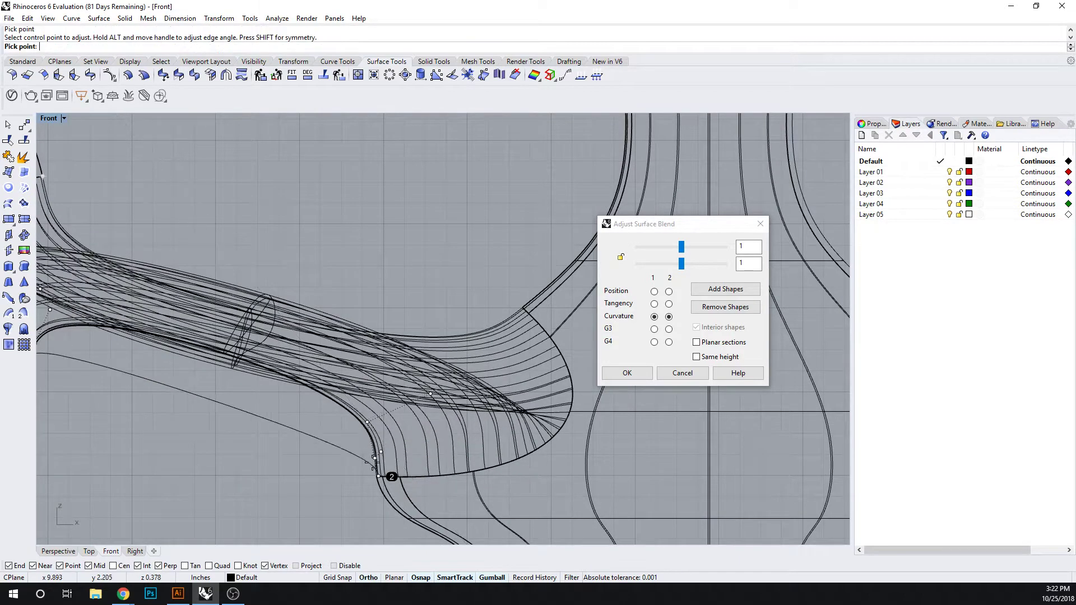
left_click(375, 463)
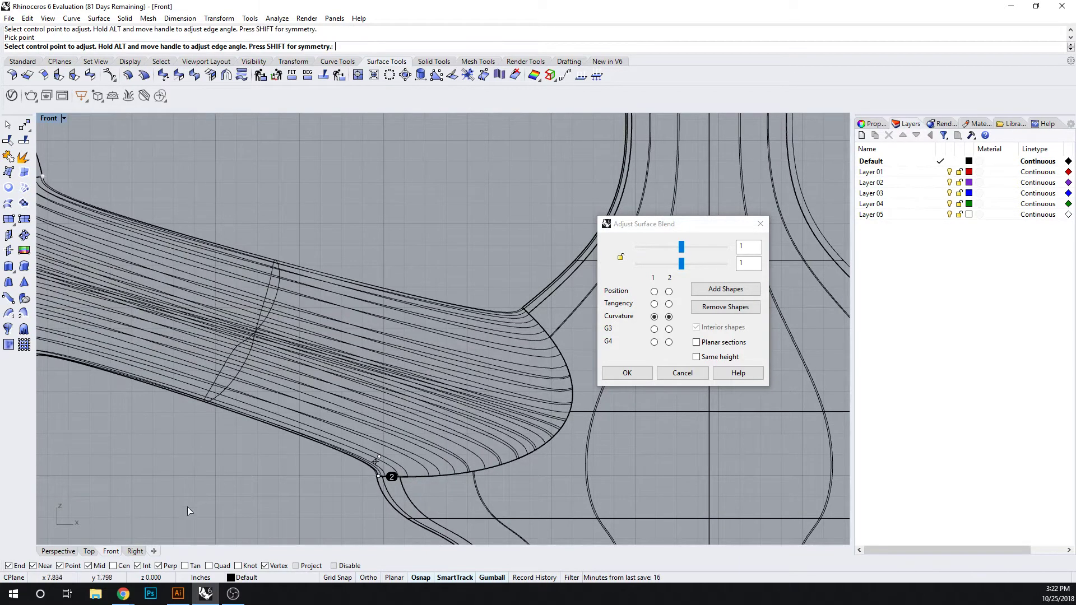
- Examine the blend from the Top and Perspective views, focusing on its edge at the small vessel's opening
left_click(90, 551)
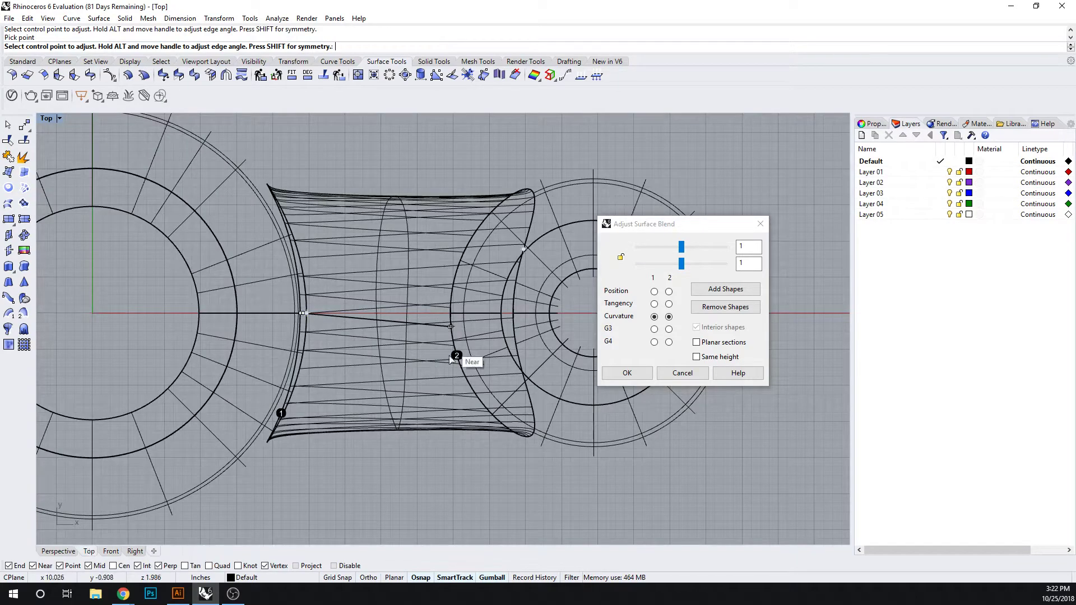
left_click(61, 552)
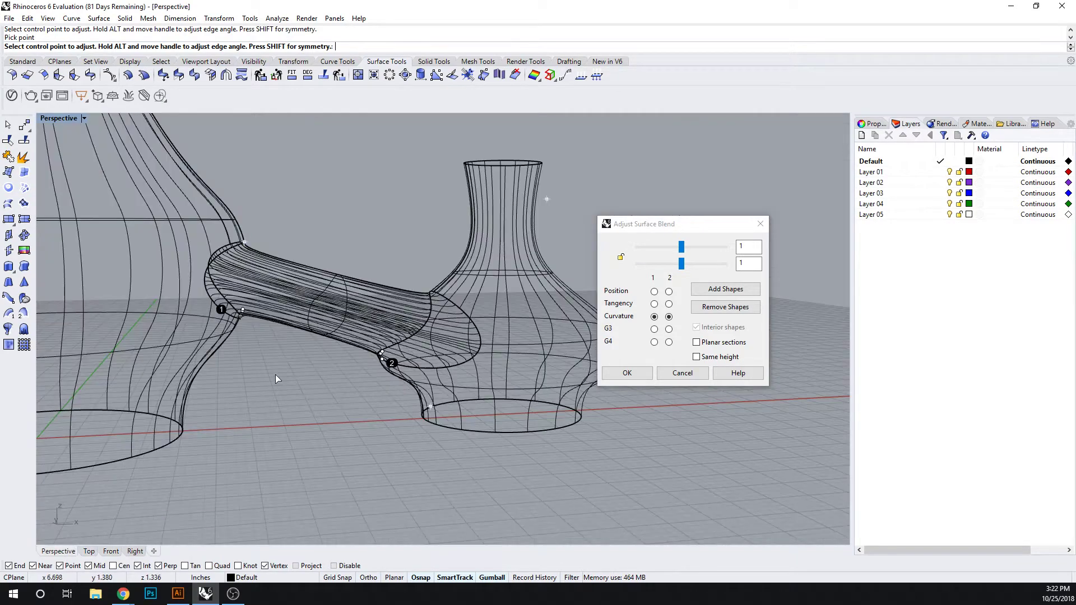
right_click_drag(284, 375, 482, 388)
scroll(274, 335, "up", 8)
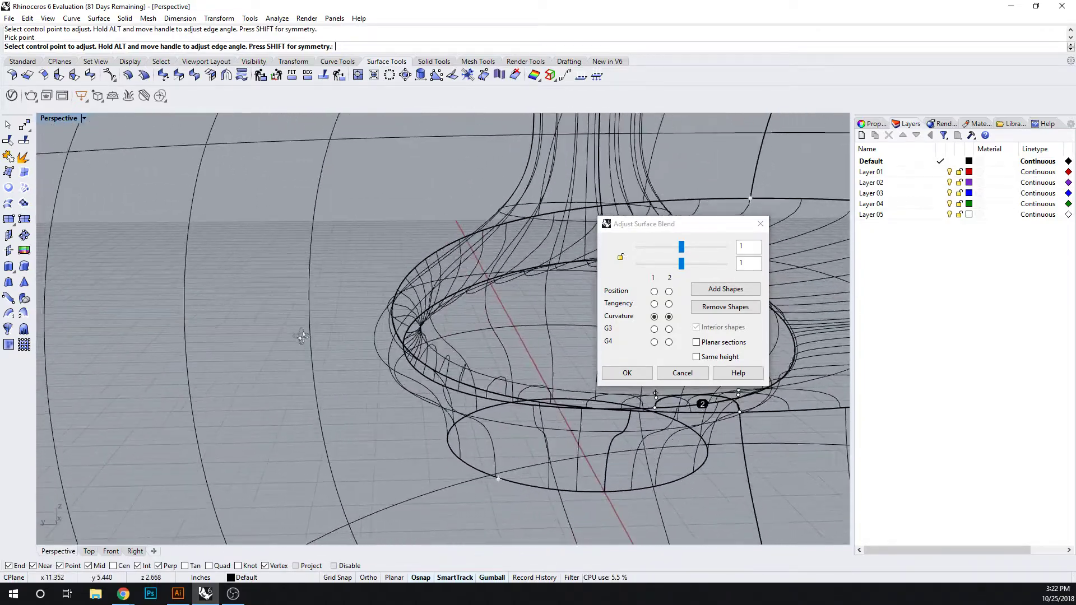
right_click_drag(302, 336, 265, 355)
mouse_move(580, 469)
right_mouse_down("shift")
mouse_move(412, 411)
mouse_move(433, 355)
mouse_move(274, 377)
mouse_move(257, 369)
right_mouse_up("shift")
left_click(257, 369)
left_click(627, 377)
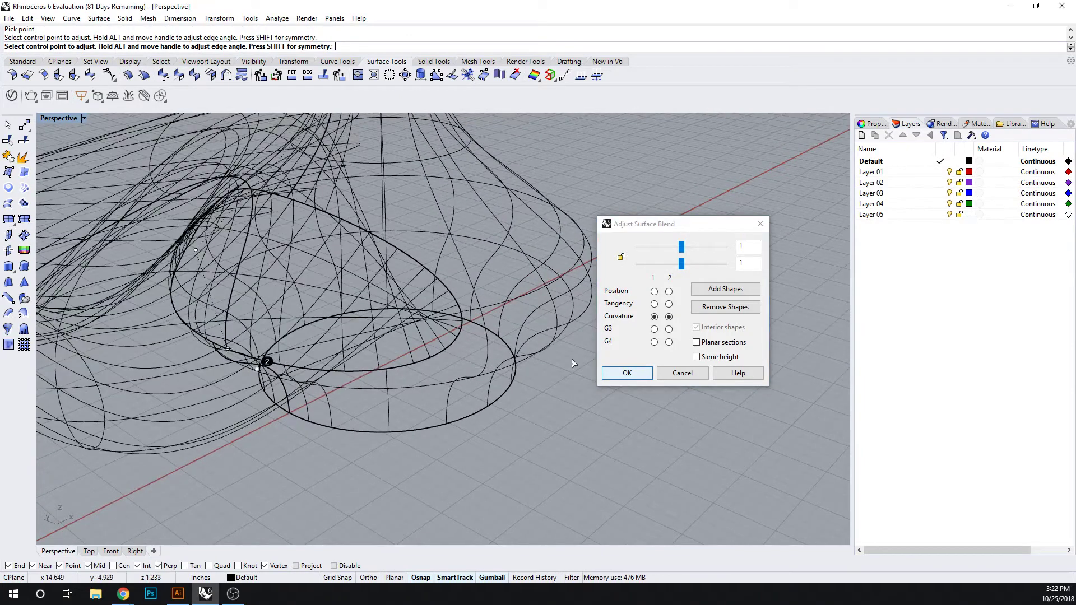
- Set the Perspective viewport to Ghosted display and view the blend beside the small vessel's lower opening edge
left_click(83, 119)
left_click(63, 182)
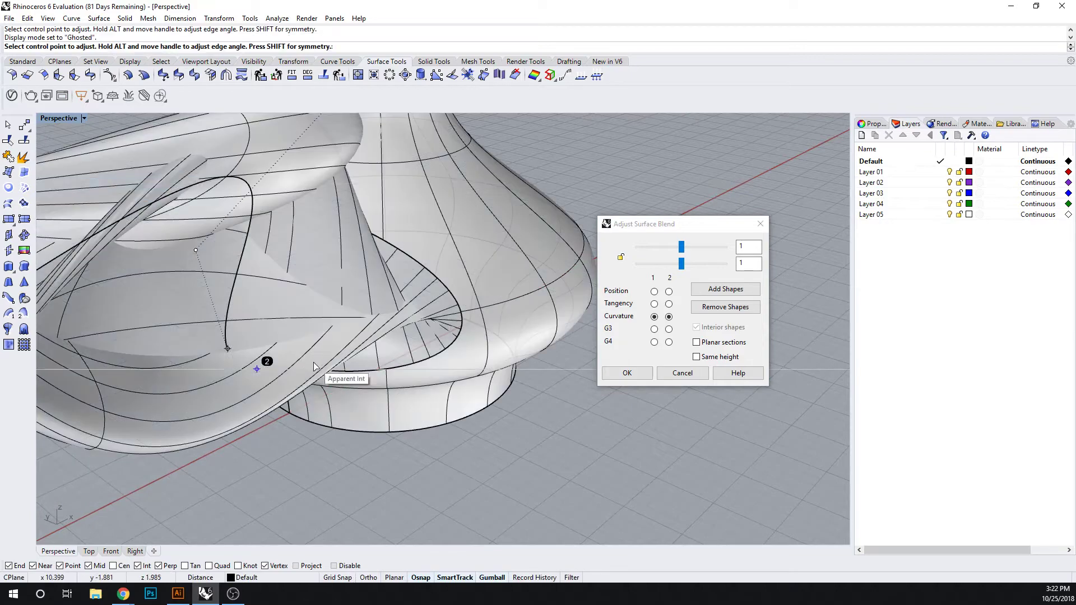
right_click_drag(314, 365, 331, 348)
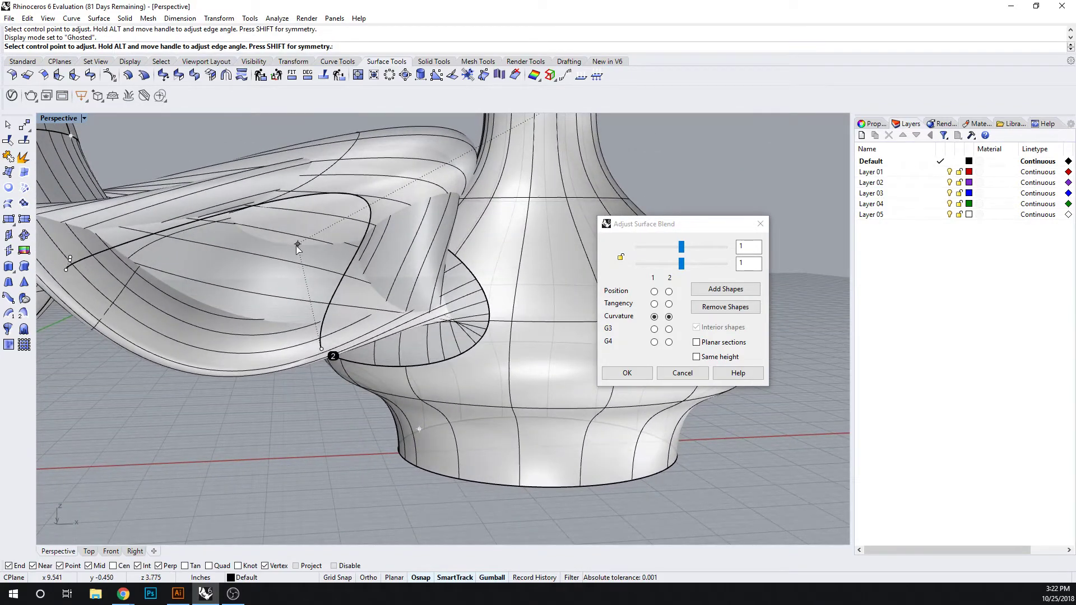
- In the Perspective view, pull the blend handles down against the small vessel's lower opening edge to smooth the connection
left_click(297, 245)
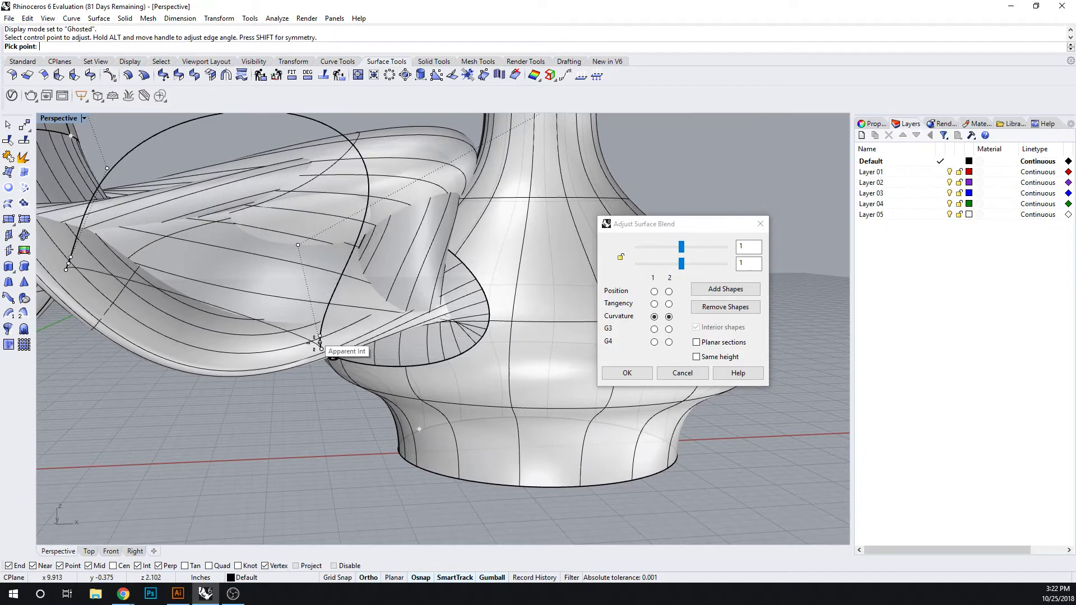
left_click(311, 340)
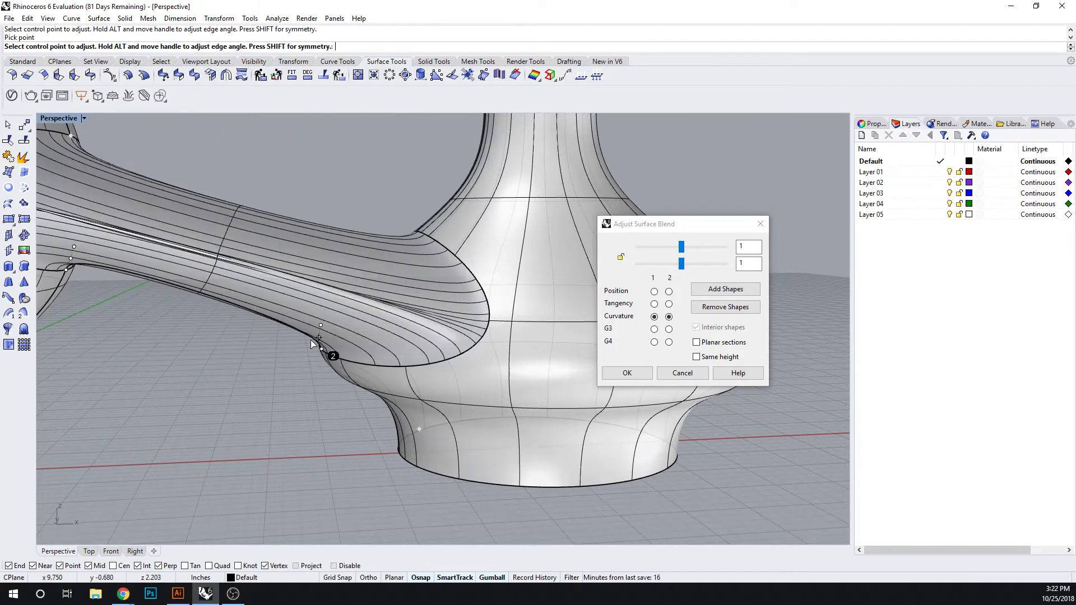
left_click(319, 324)
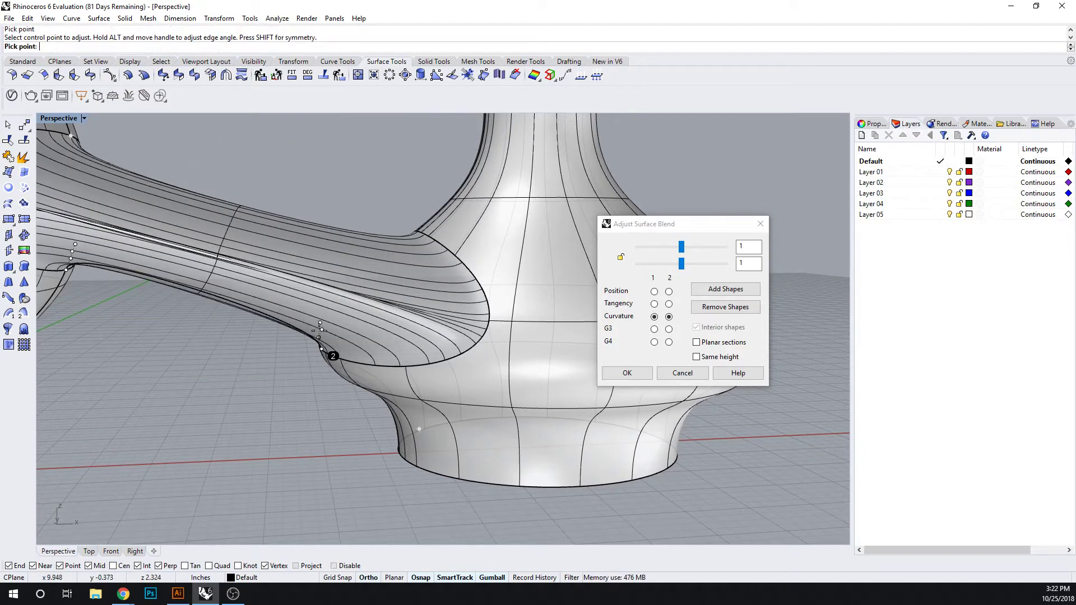
scroll(317, 345, "up", 3)
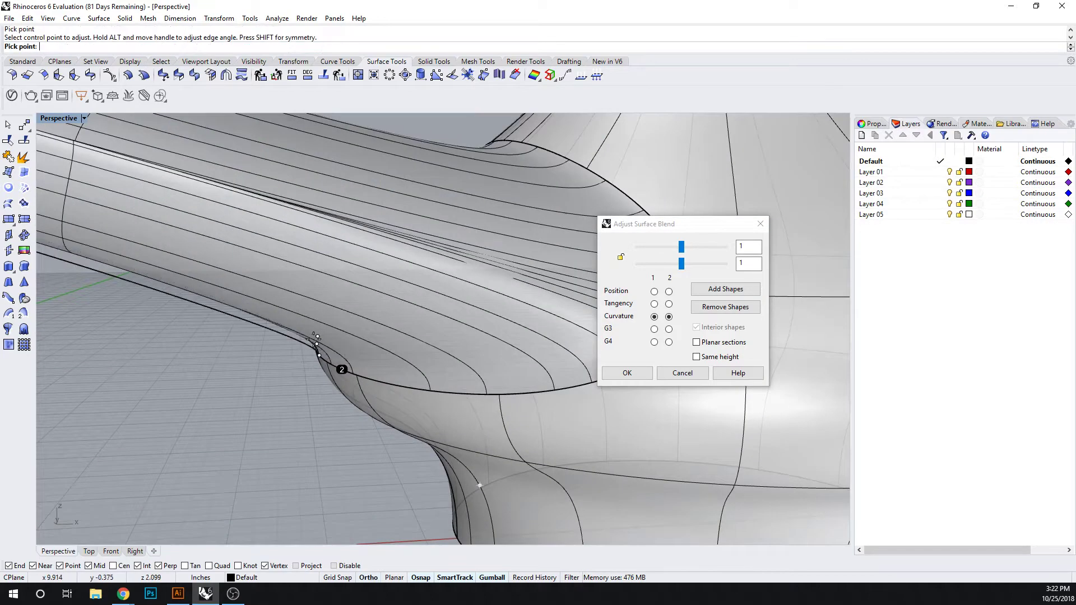
left_click(317, 352)
scroll(314, 347, "down", 4)
right_click_drag(196, 320, 286, 334)
left_click(281, 332)
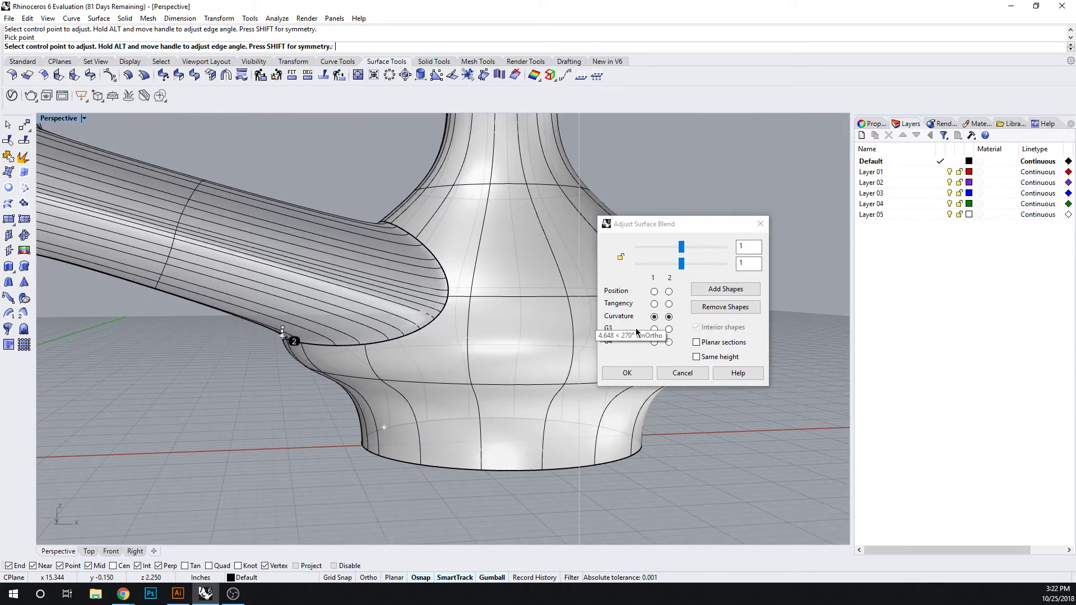
- Set G3 continuity at both edges of the blend and switch to the Front view
left_click(671, 330)
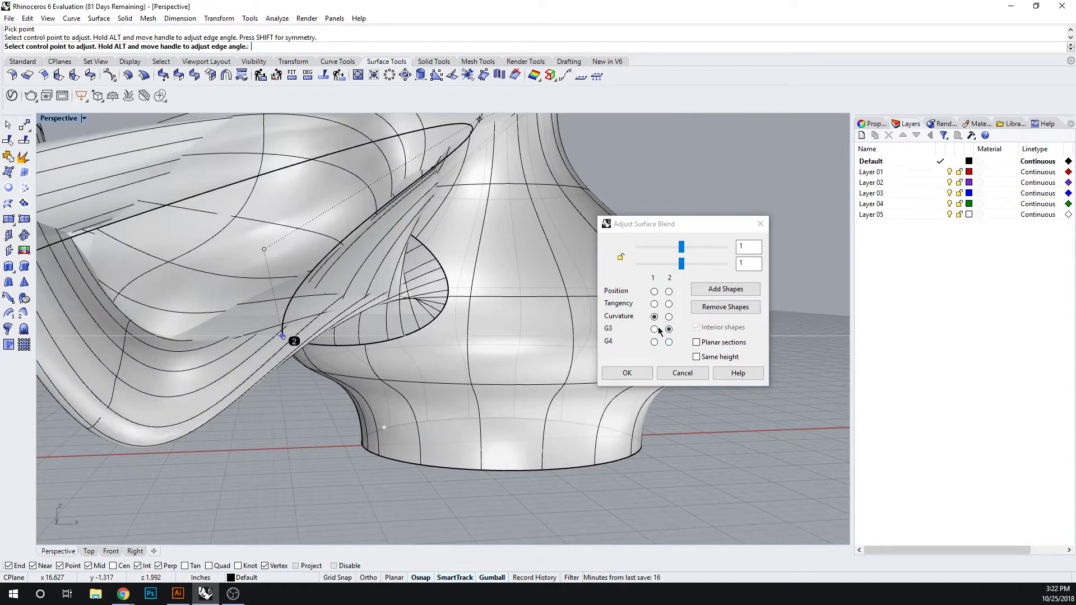
left_click(654, 329)
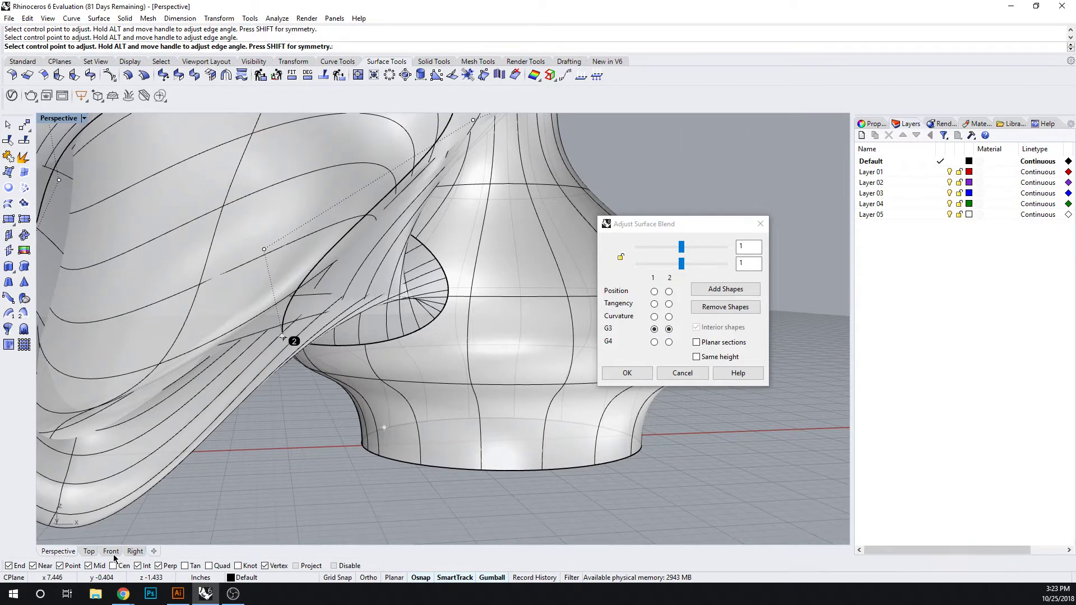
left_click(115, 553)
scroll(369, 385, "down", 2)
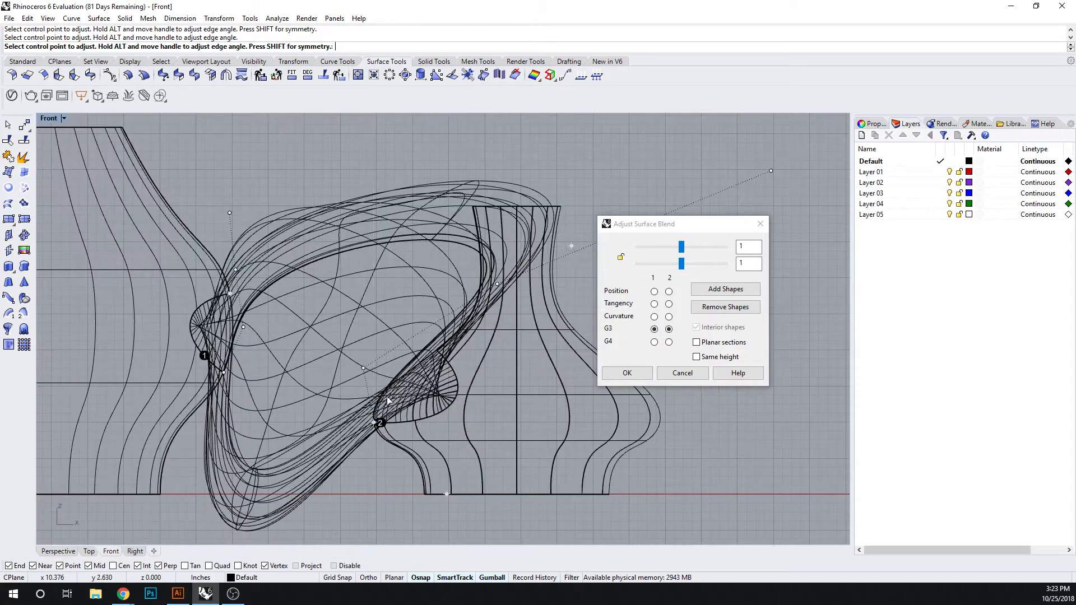
- In the Front view, pull the outer blend handles at edge 2 down close to the small vessel's lower opening edge
scroll(364, 356, "down", 2)
scroll(488, 280, "down", 3)
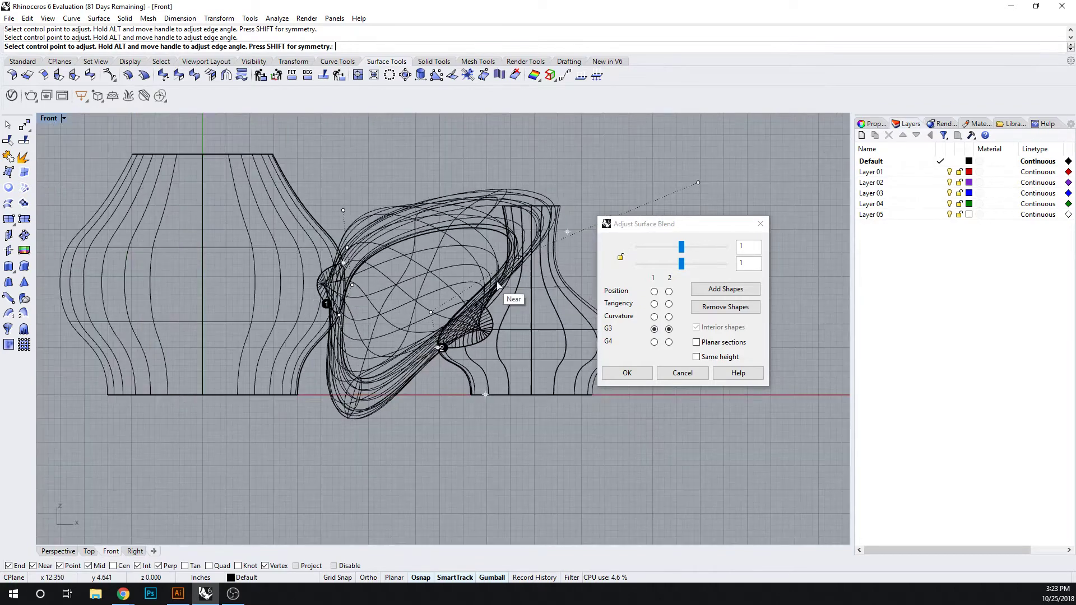
left_click(430, 313)
scroll(421, 328, "up", 3)
left_click(417, 308)
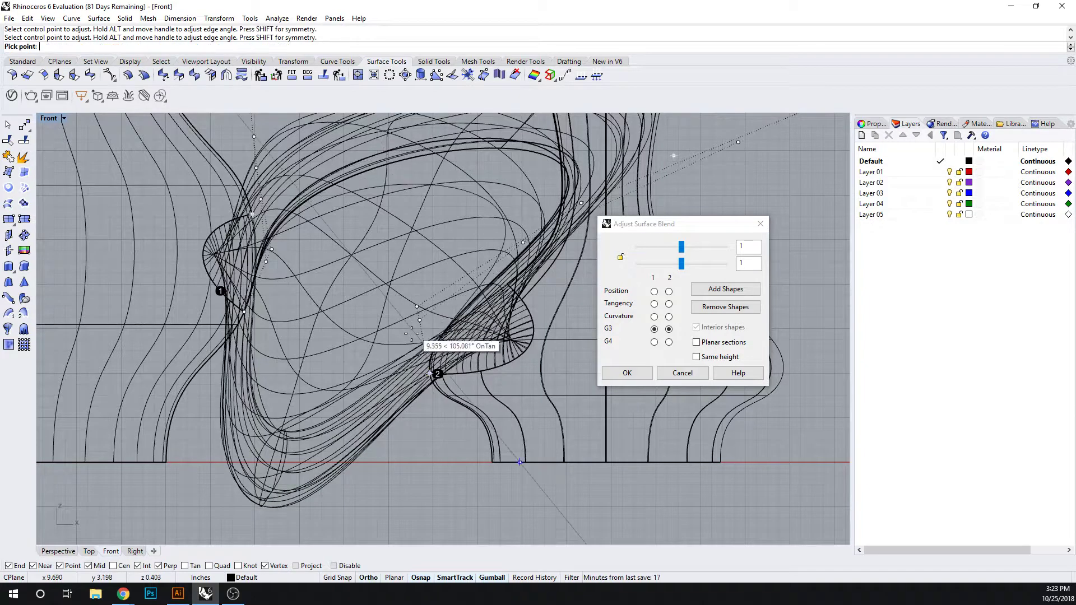
left_click(416, 361)
scroll(416, 361, "up", 3)
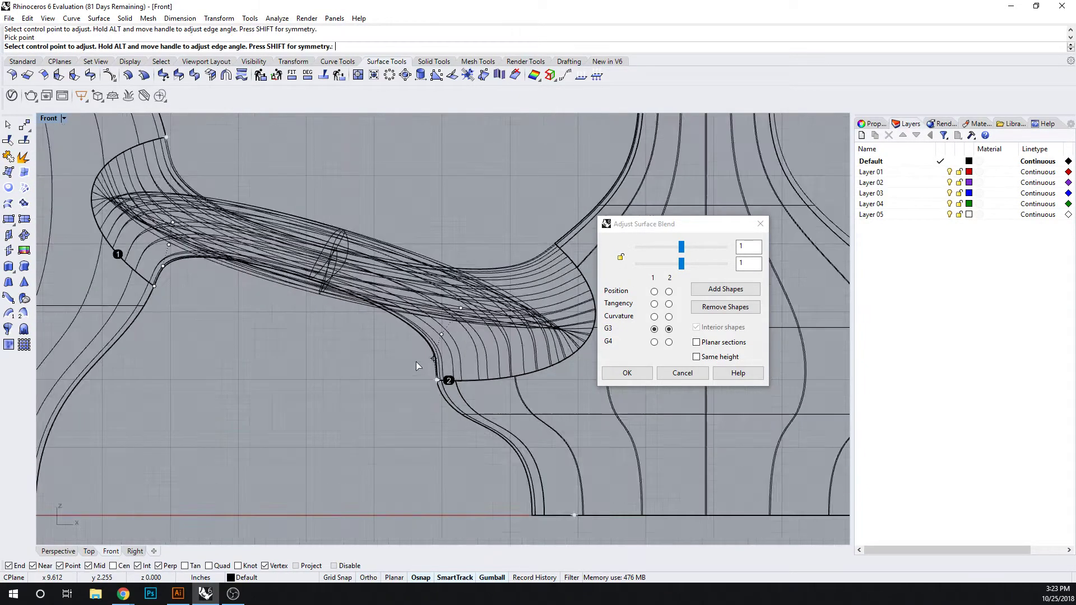
left_click(433, 360)
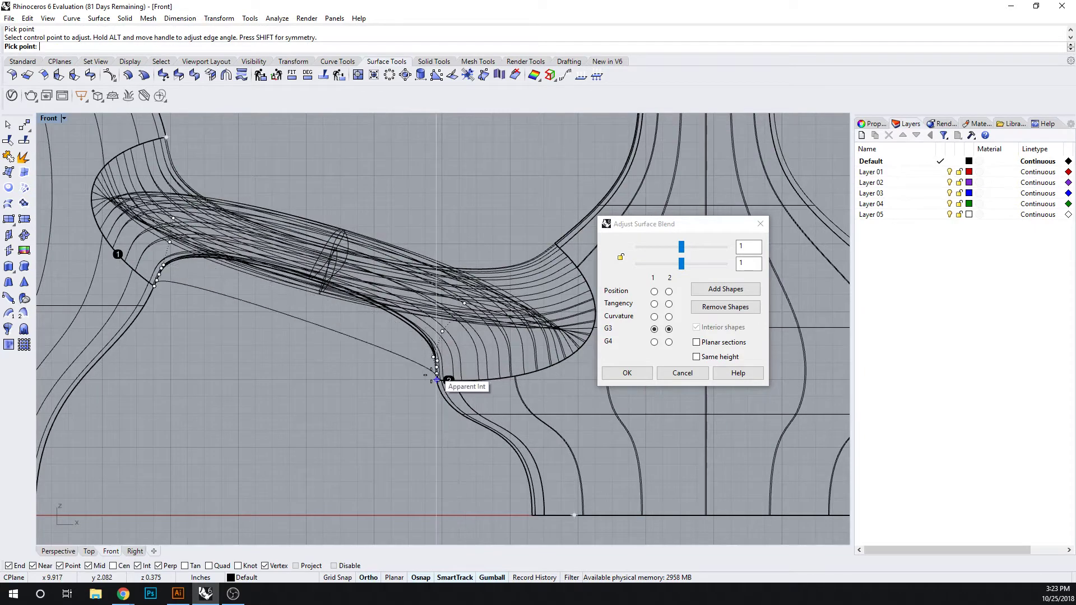
left_click(429, 368)
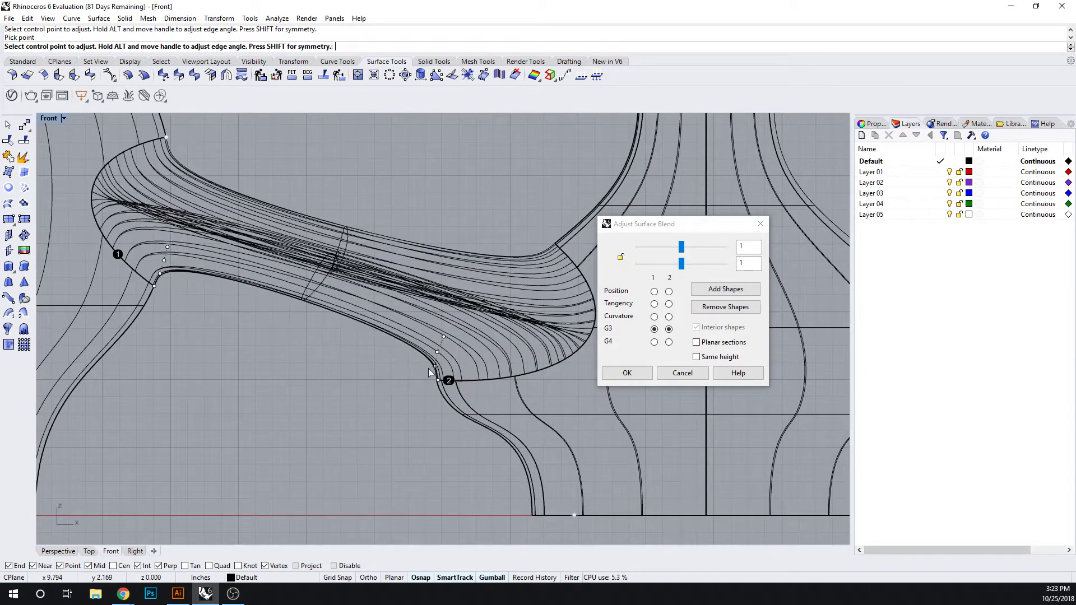
- Bring the middle and inner edge 2 handles closer to the small vessel's opening edge
scroll(428, 368, "up", 2)
left_click(439, 345)
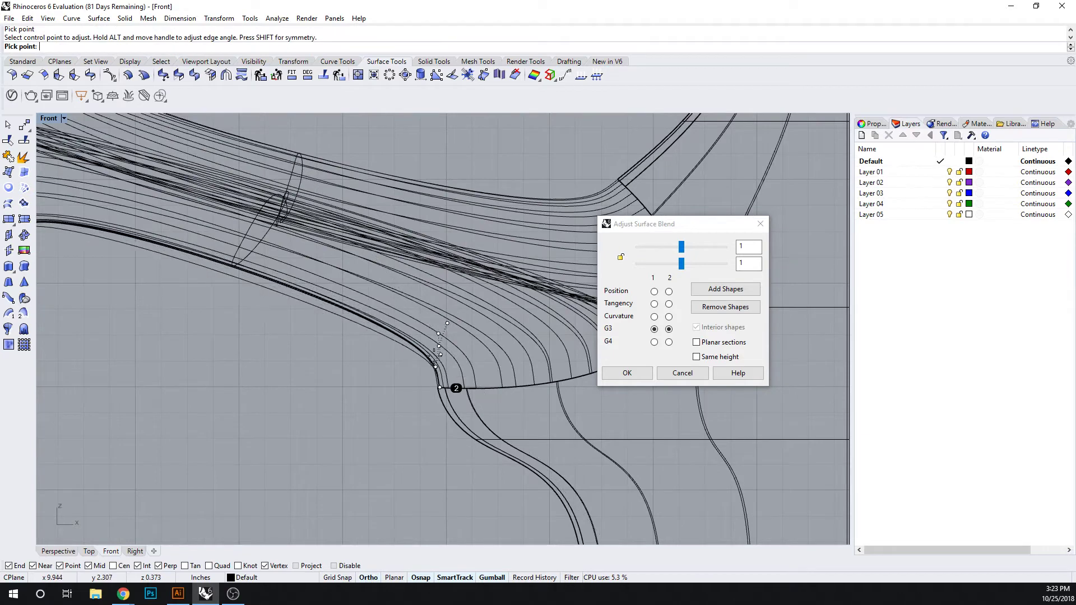
left_click(437, 352)
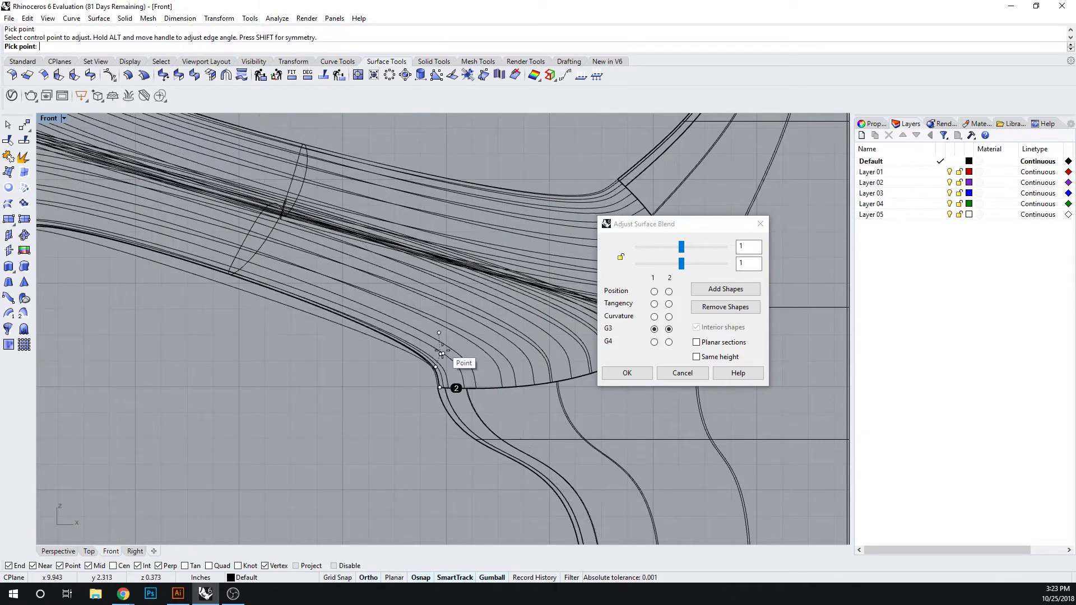
left_click(442, 353)
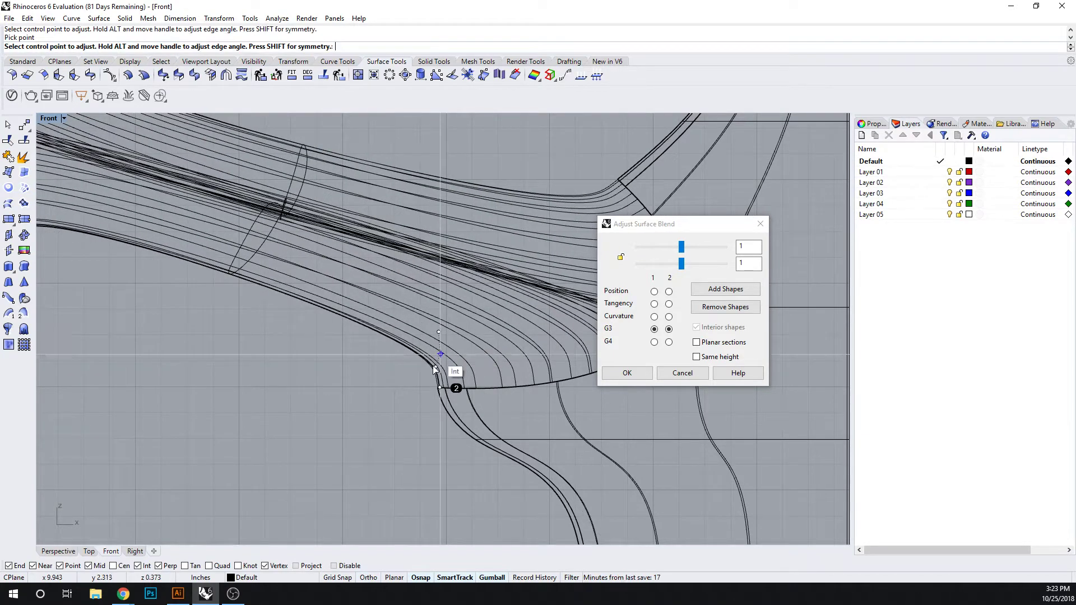
left_click(435, 368)
left_click(439, 378)
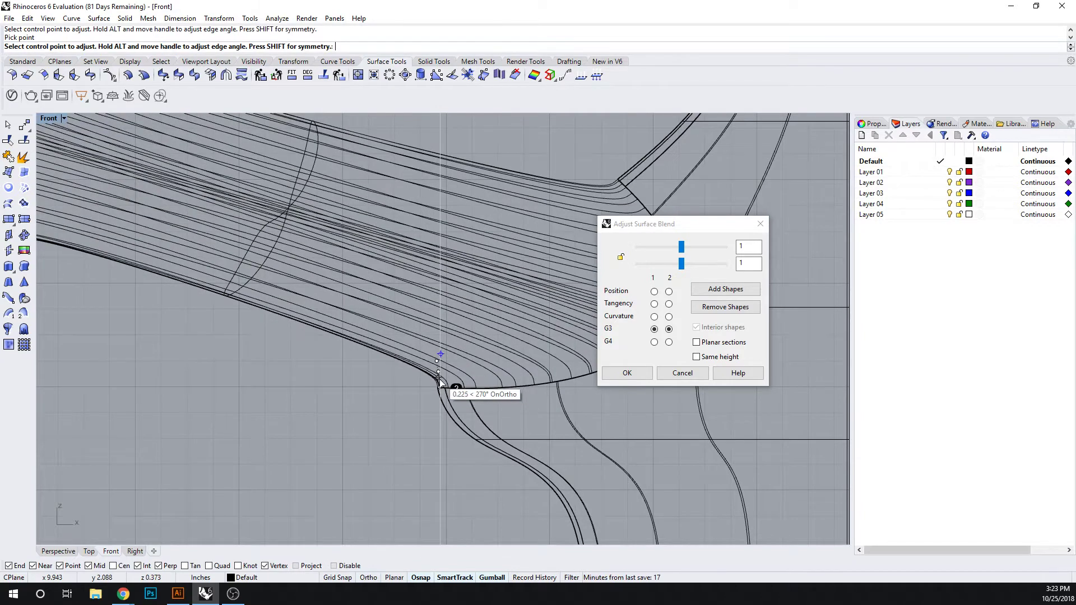
- Fine-tune the spacing of the edge 2 handles, raising the outermost one slightly above the small vessel's opening edge
scroll(440, 379, "up", 4)
left_click(437, 367)
left_click(437, 360)
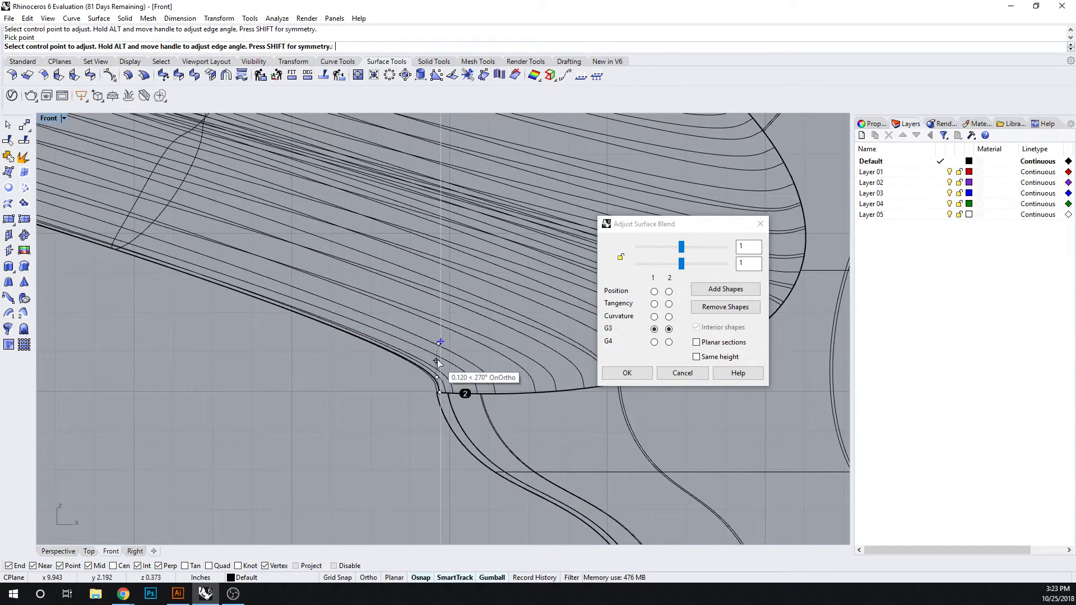
left_click(439, 343)
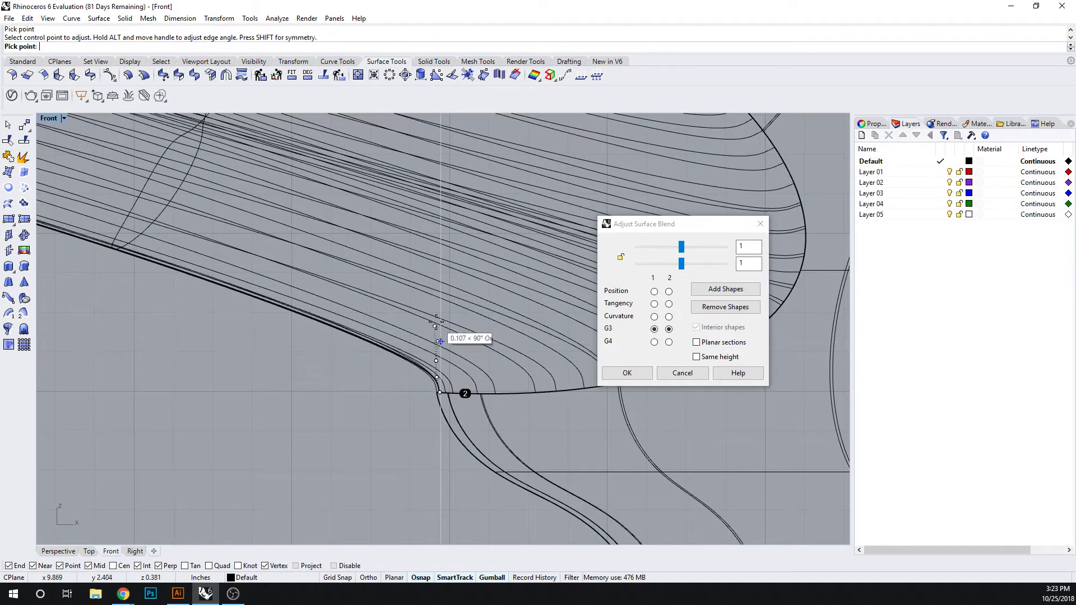
left_click(412, 308)
scroll(307, 333, "down", 3)
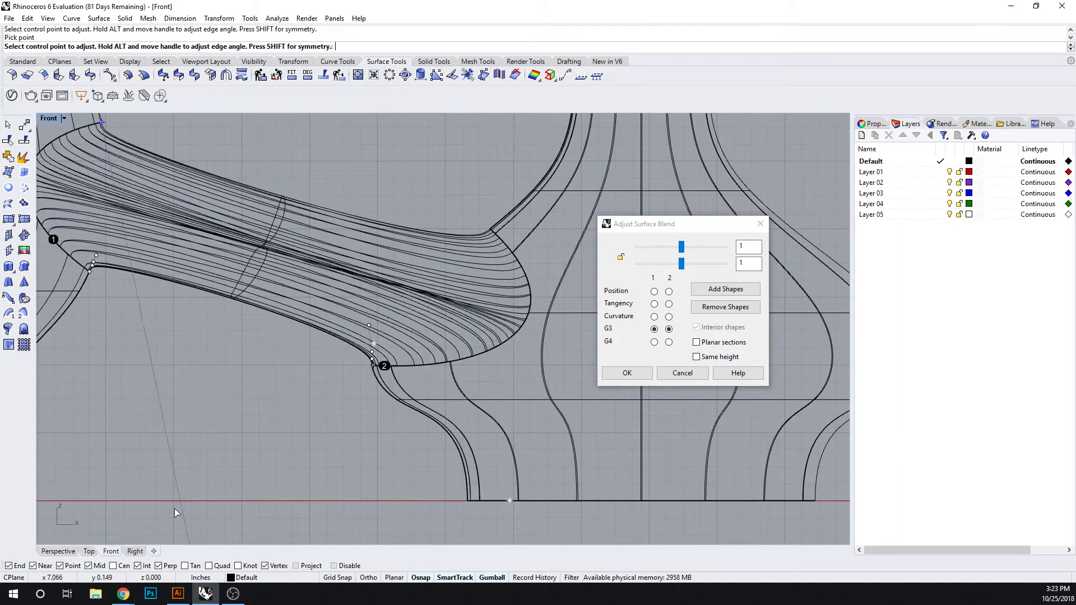
- In the Top view, slide the blend shape's end along the small vessel's opening edge to marker 2
left_click(70, 552)
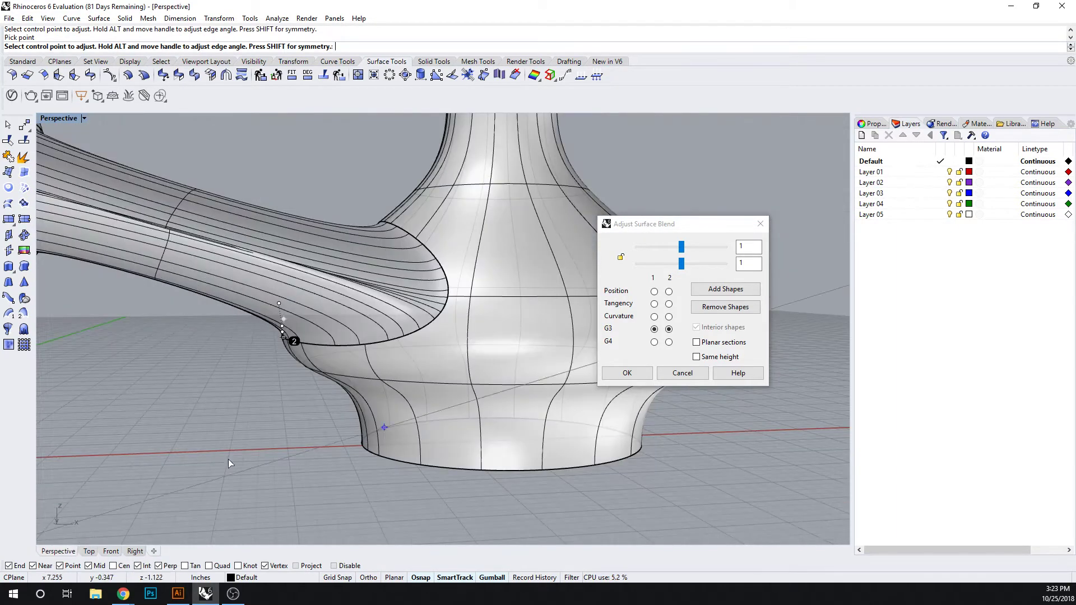
left_click(88, 552)
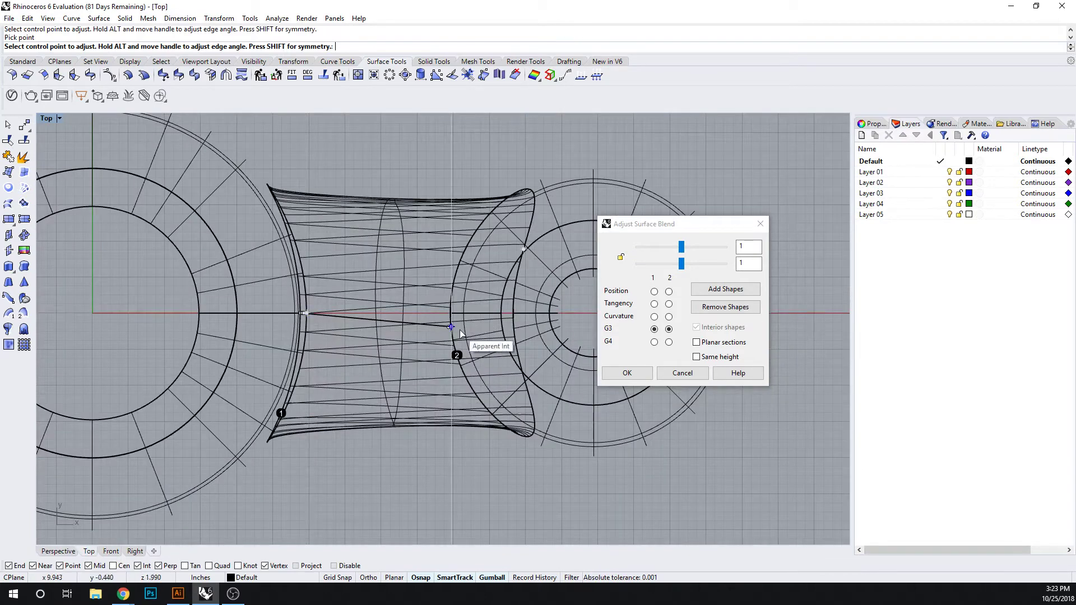
scroll(451, 328, "up", 3)
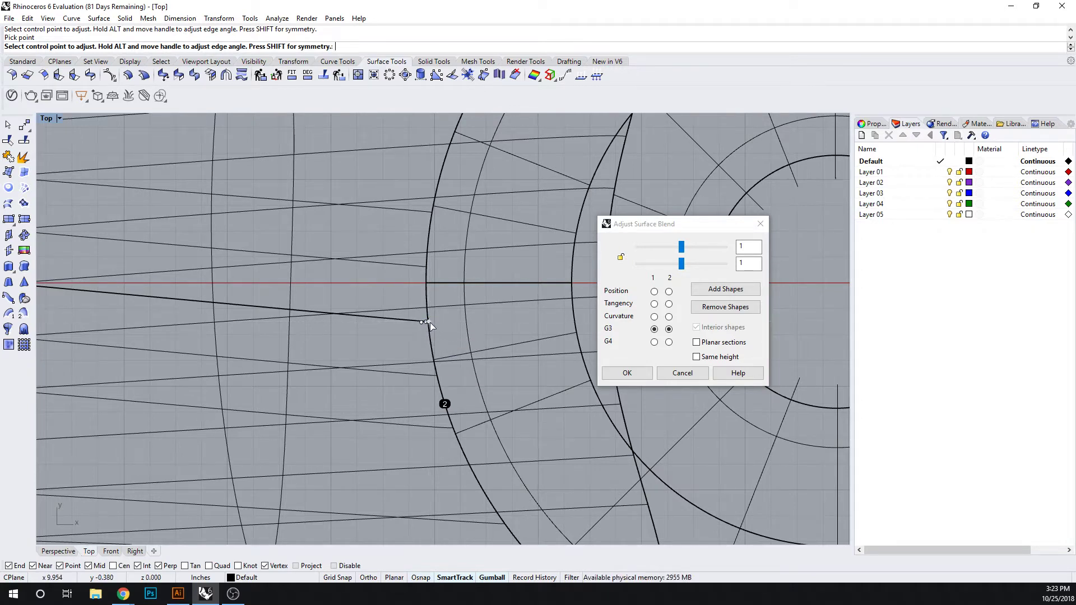
left_click(428, 323)
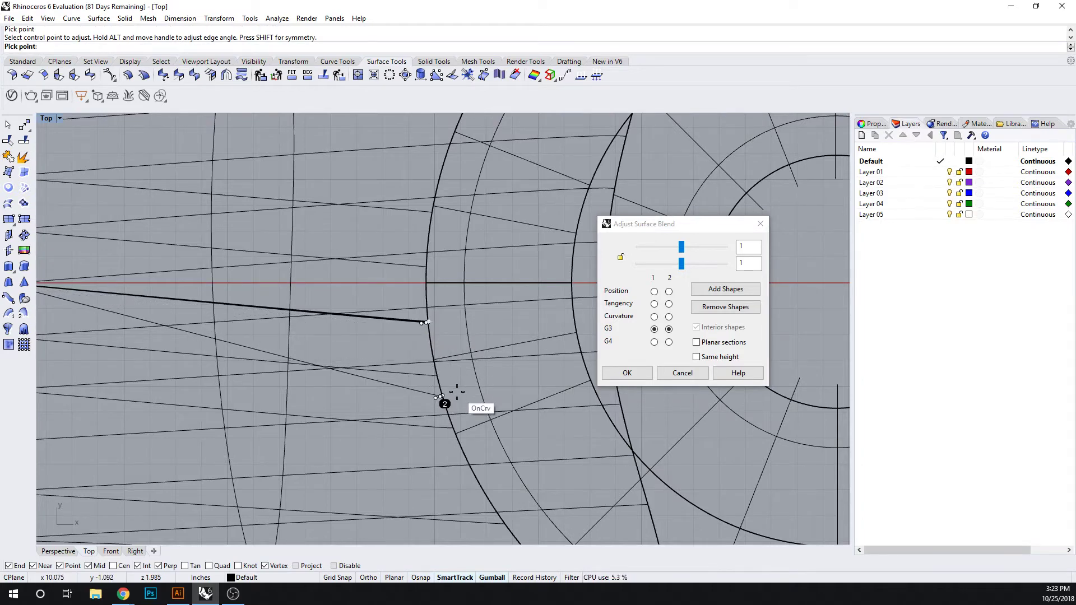
left_click(456, 391)
scroll(453, 403, "down", 3)
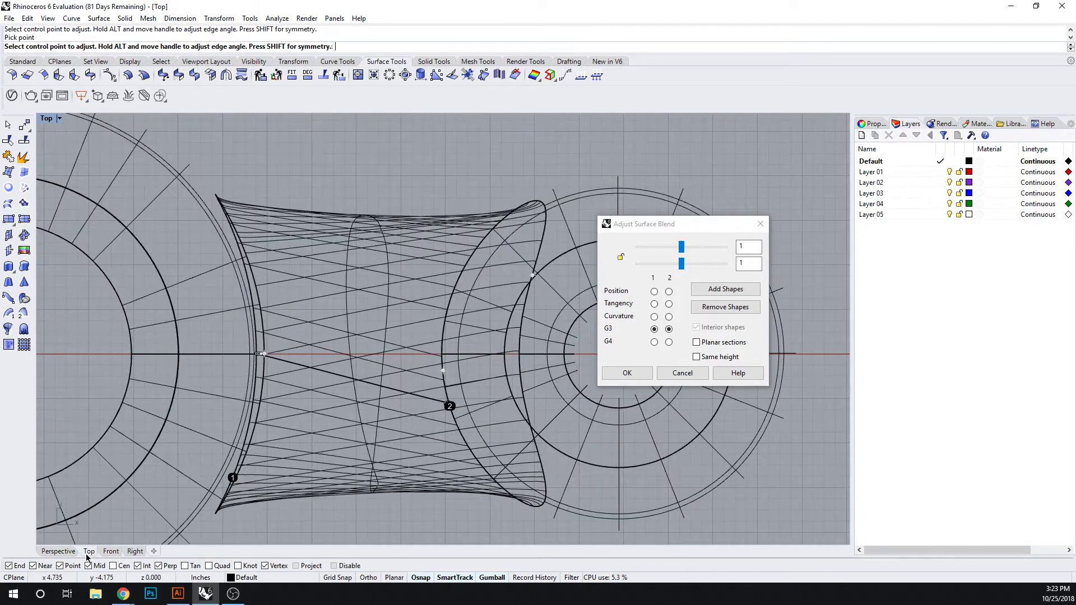
- In the Perspective view, redirect the edge 2 blend handles sideways at the shape's new position on the small vessel's opening
left_click(54, 555)
mouse_move(441, 369)
right_mouse_down()
mouse_move(421, 365)
mouse_move(416, 319)
mouse_move(446, 297)
mouse_move(448, 345)
mouse_move(377, 312)
right_mouse_up()
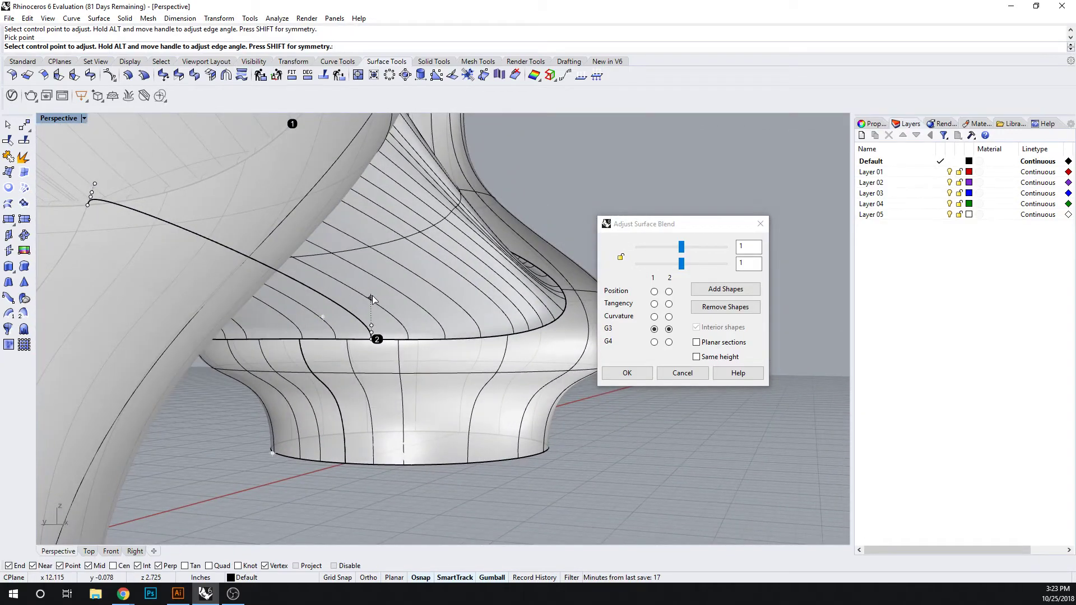
left_click(371, 299)
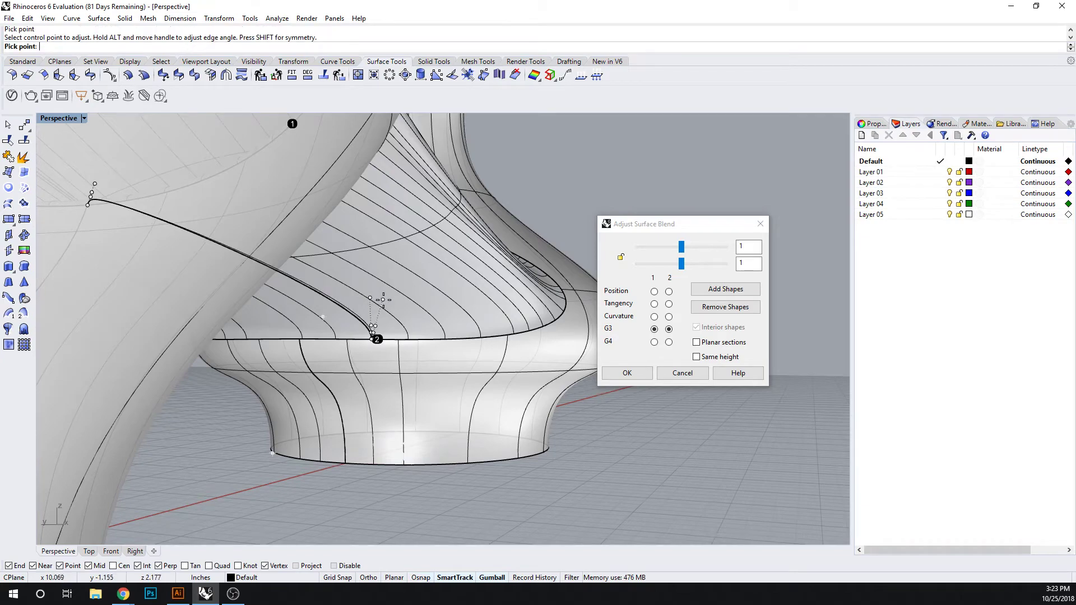
left_click(422, 302)
right_click_drag(422, 302, 348, 361)
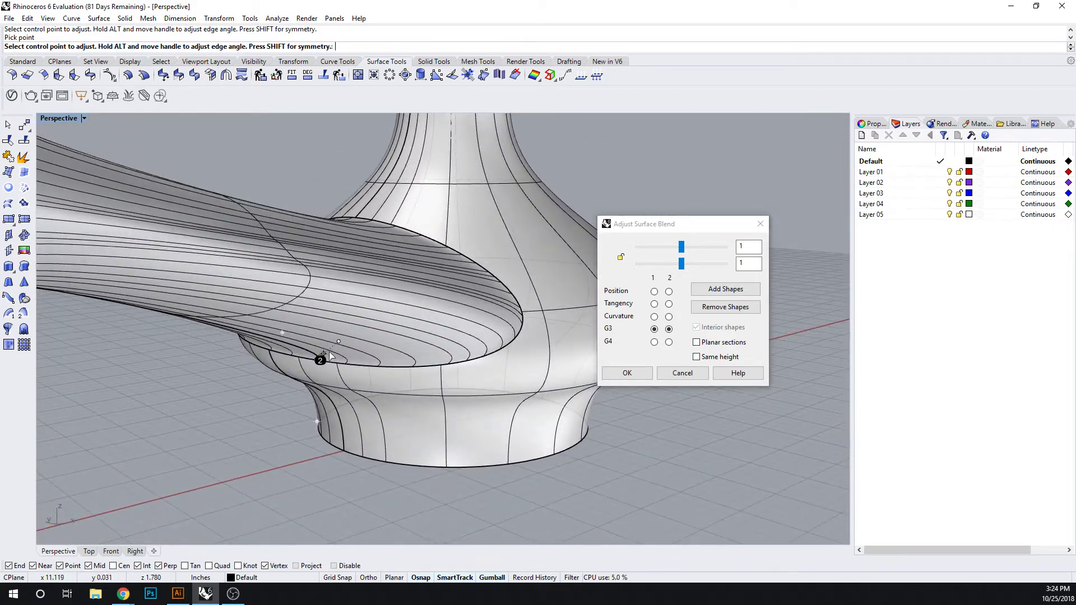
left_click(325, 353)
left_click_drag(313, 339, 349, 328)
left_click(320, 359)
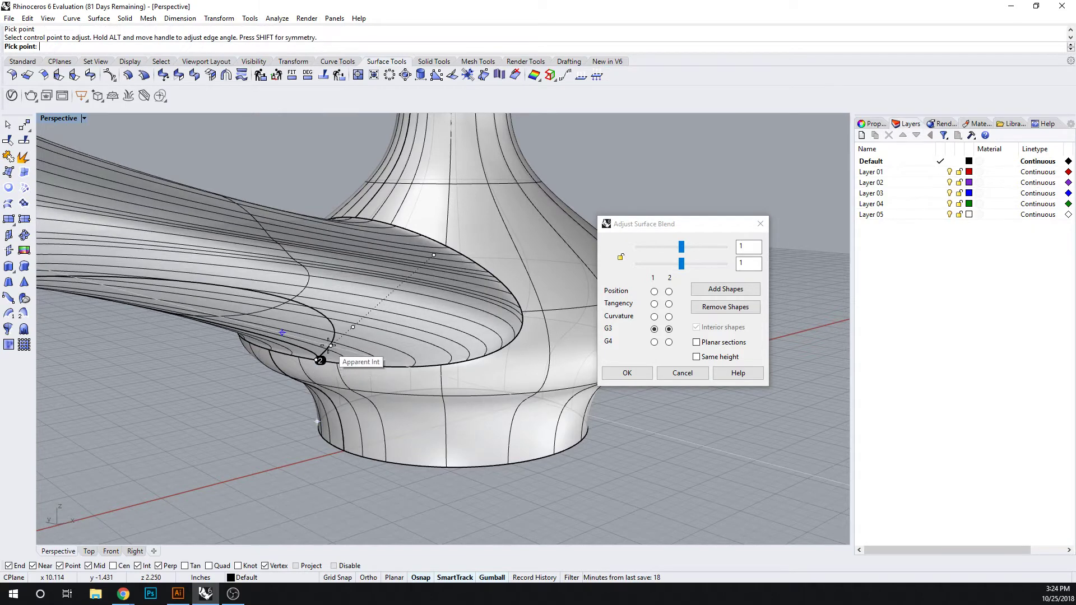
- Pull the extended edge 2 handles in tightly against the small vessel's opening edge to smooth the blend
scroll(324, 357, "down", 5)
scroll(335, 341, "up", 4)
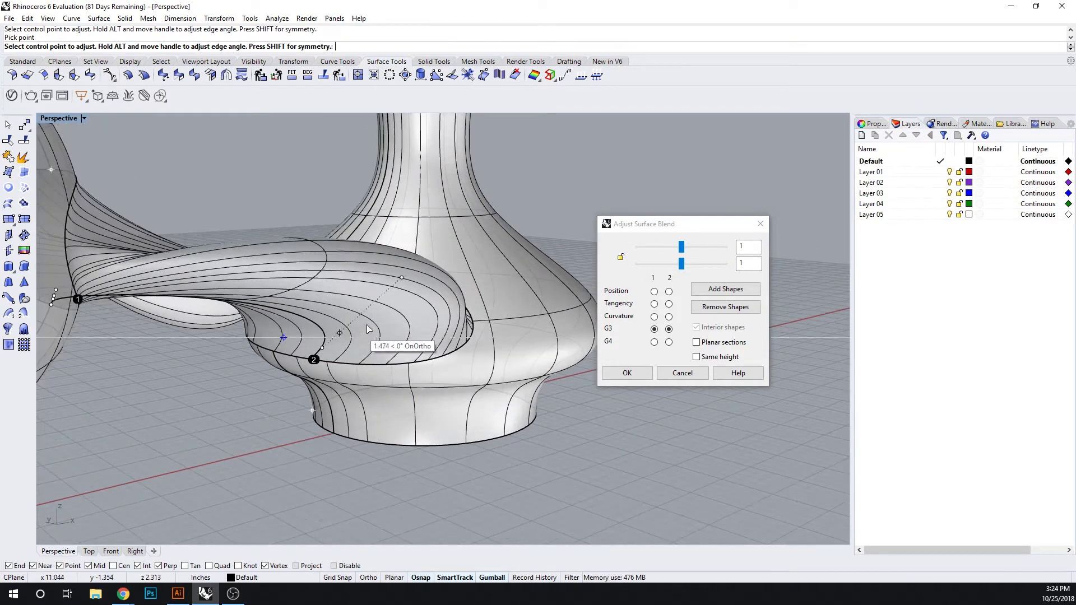
left_click(402, 278)
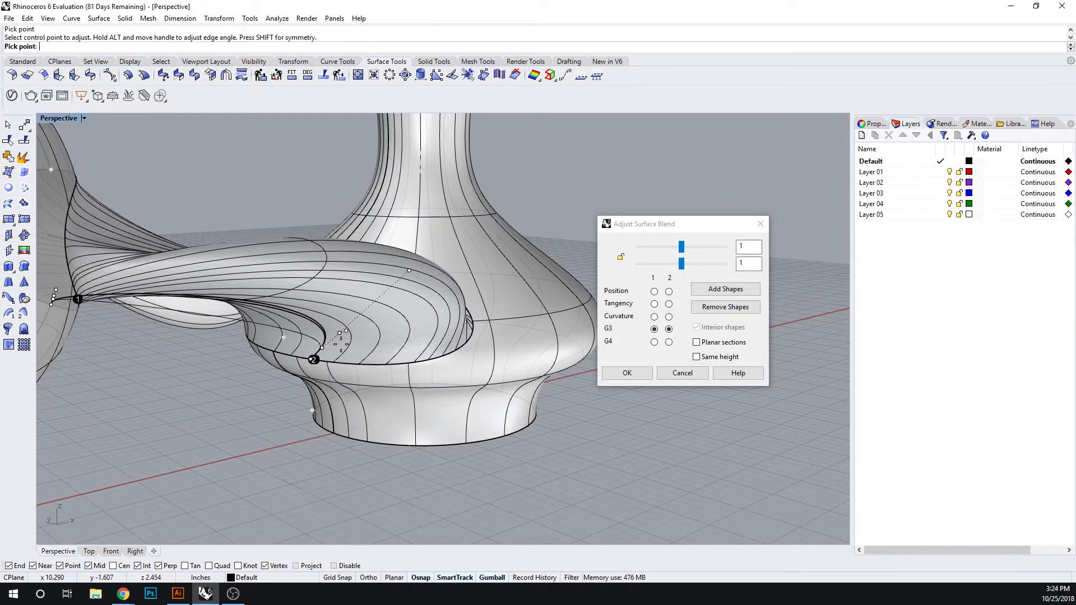
scroll(341, 334, "up", 4)
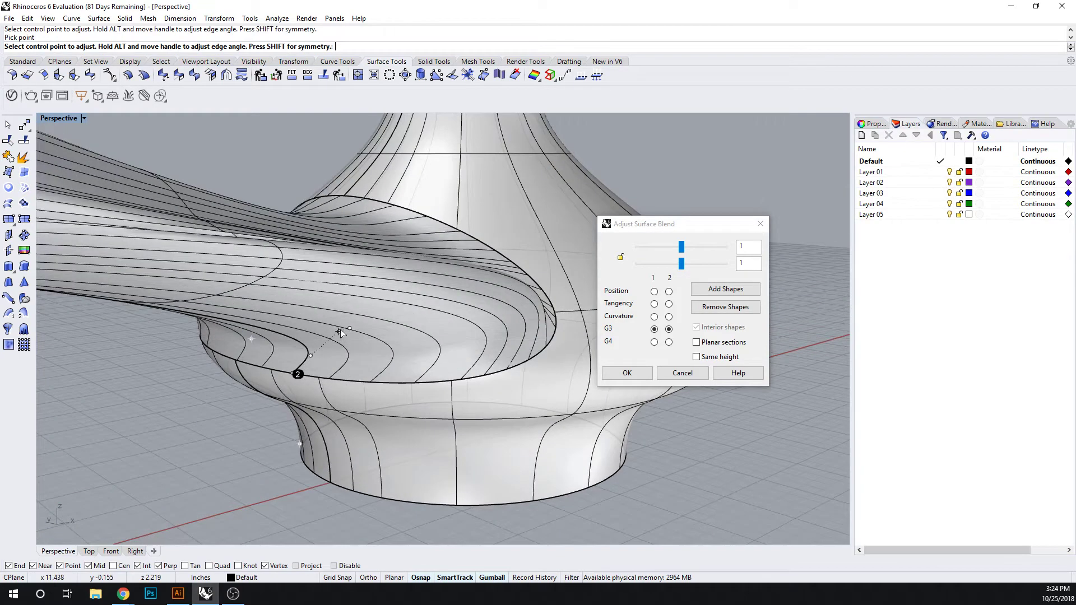
left_click(341, 330)
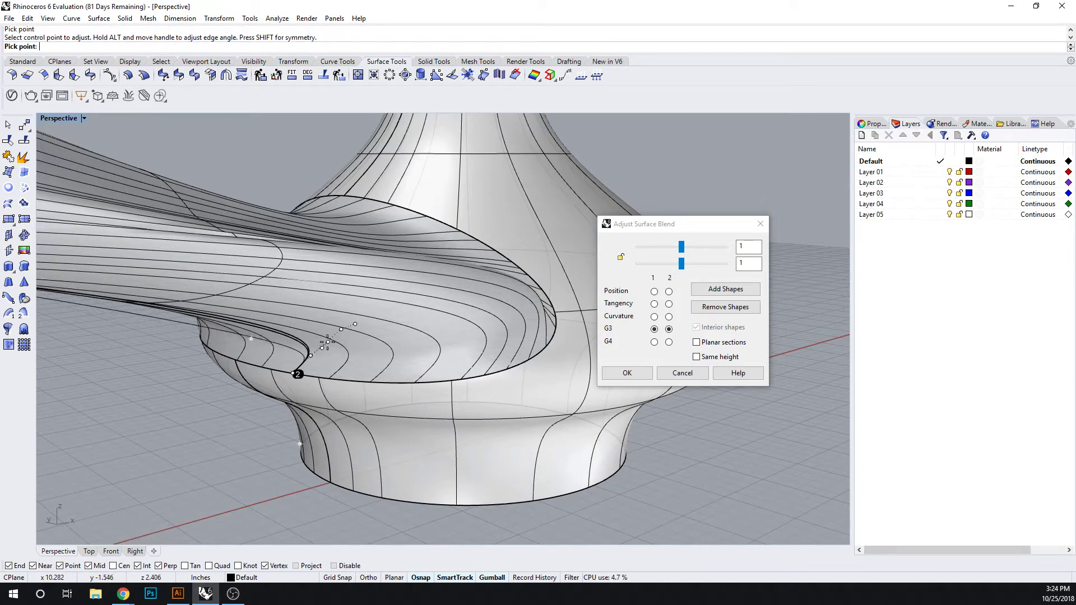
left_click(315, 355)
left_click(312, 355)
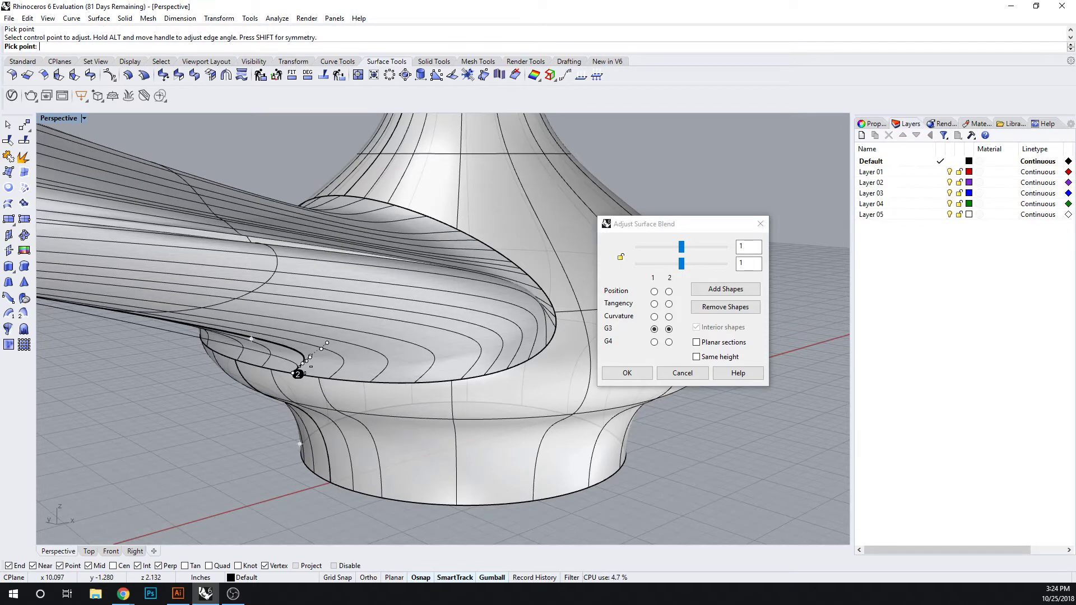
left_click(304, 364)
left_click(312, 358)
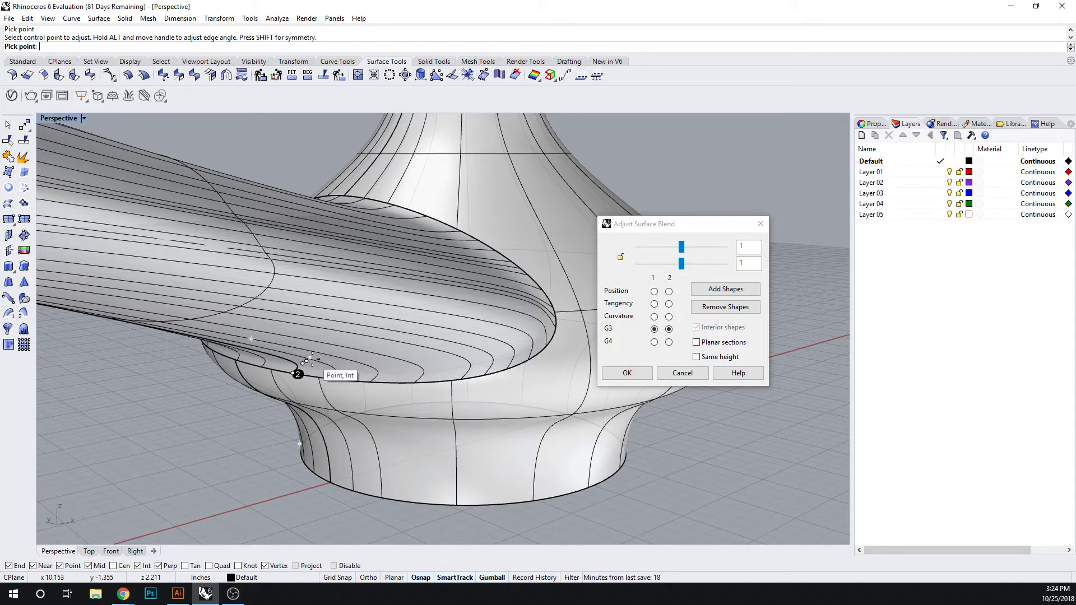
left_click(311, 358)
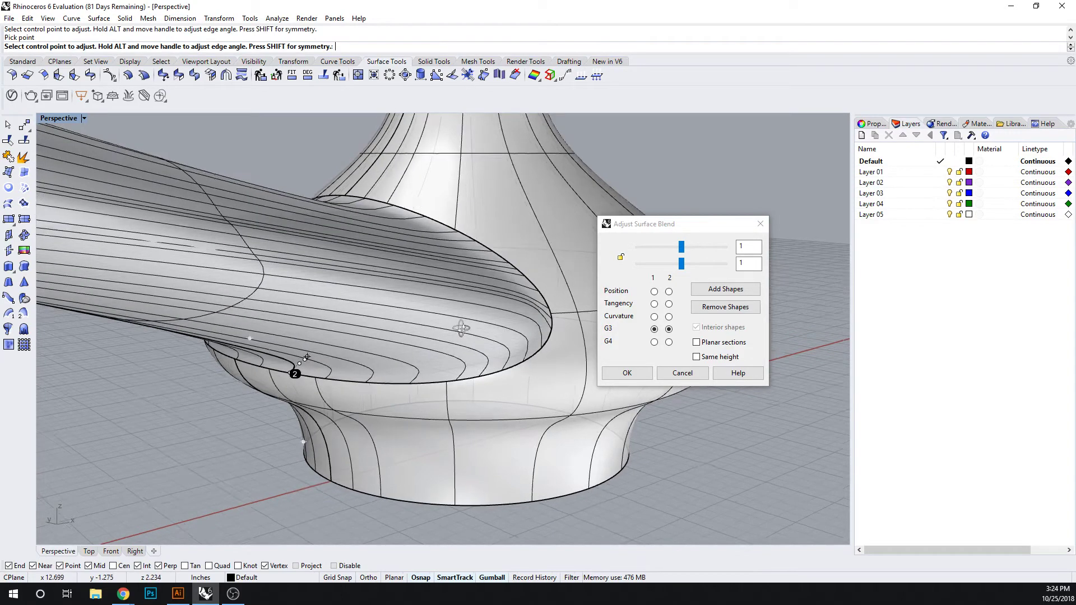
- Check the blend from above and accept the surface blend
right_click_drag(453, 319, 358, 376)
scroll(359, 377, "down", 4)
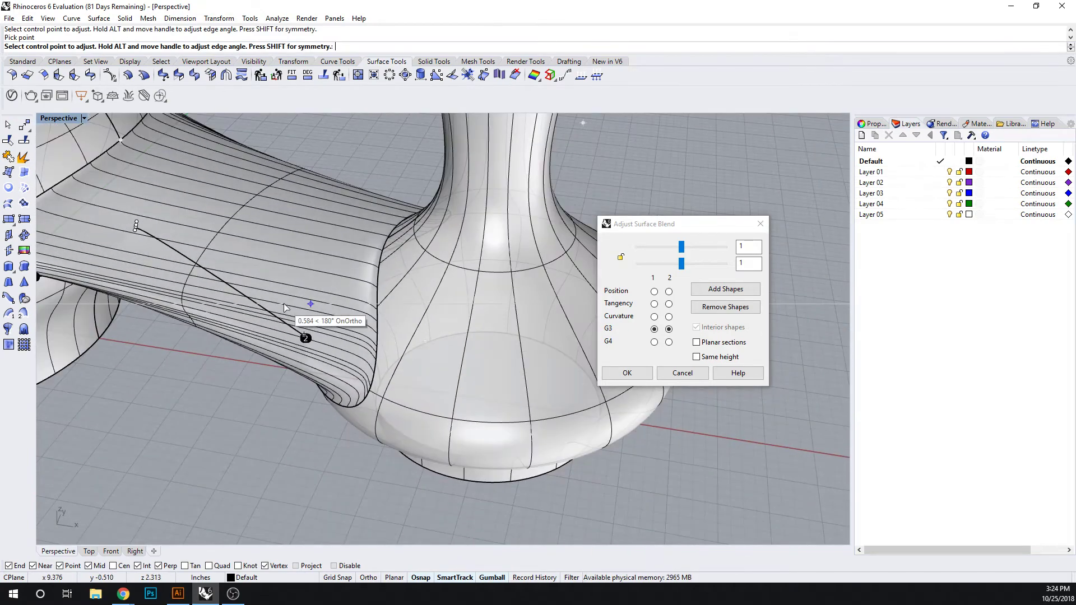
left_click(626, 373)
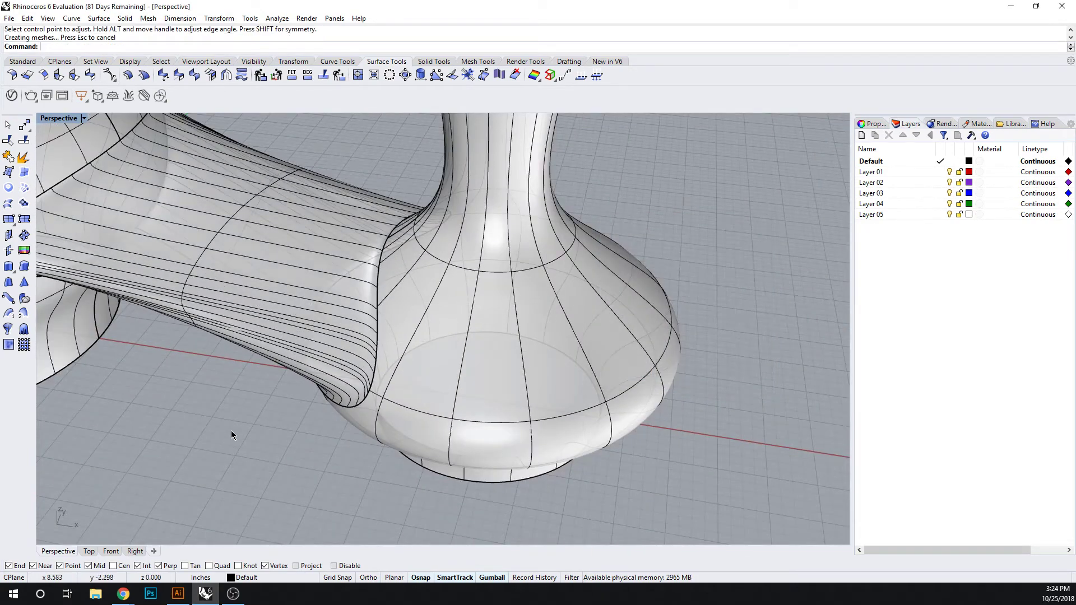
- Set the Perspective viewport to Shaded display and view the finished blend between the two vessels
scroll(236, 432, "down", 4)
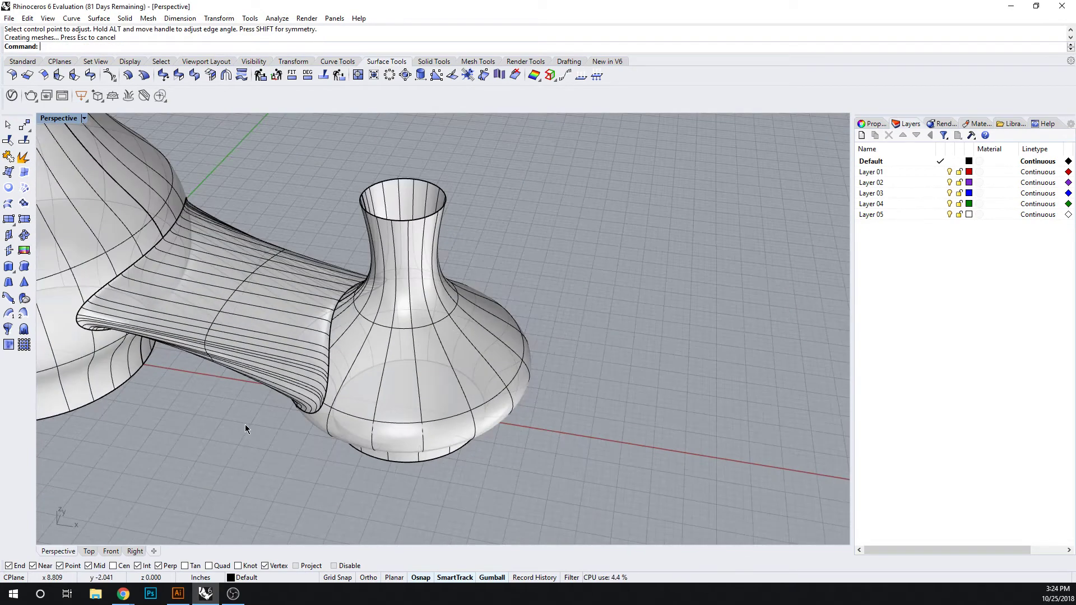
left_click(84, 118)
left_click(70, 159)
mouse_move(266, 452)
right_mouse_down("shift")
mouse_move(366, 453)
mouse_move(372, 342)
mouse_move(429, 361)
mouse_move(454, 401)
right_mouse_up("shift")
scroll(391, 357, "up", 9)
scroll(381, 394, "down", 8)
right_click_drag(323, 394, 381, 376, "shift")
- Select the blend surface between the vessels and start Curvature Analysis on it
left_click(381, 375)
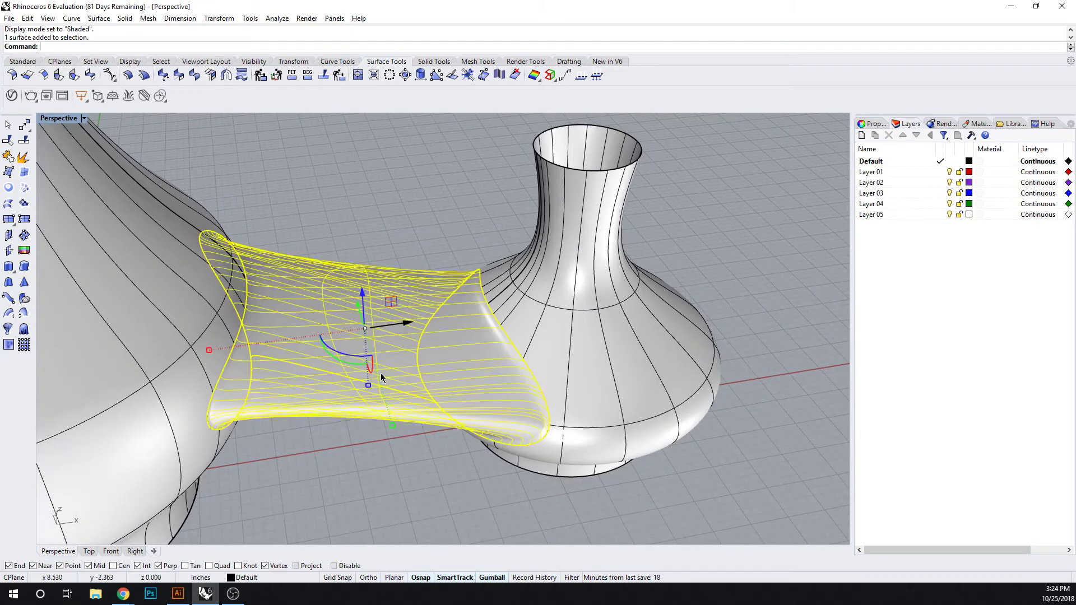
left_click(277, 19)
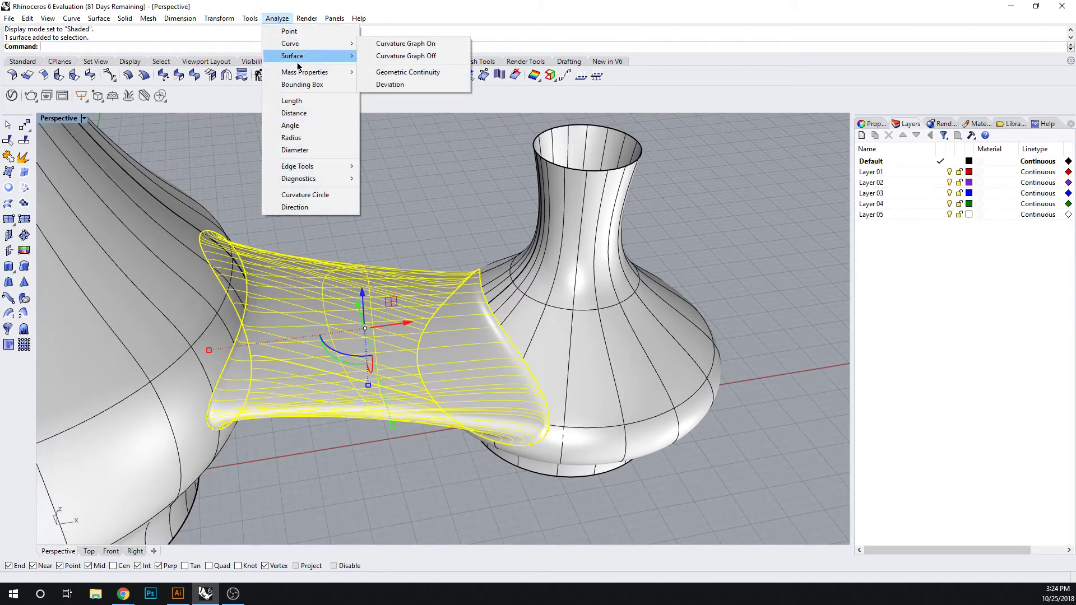
mouse_move(307, 58)
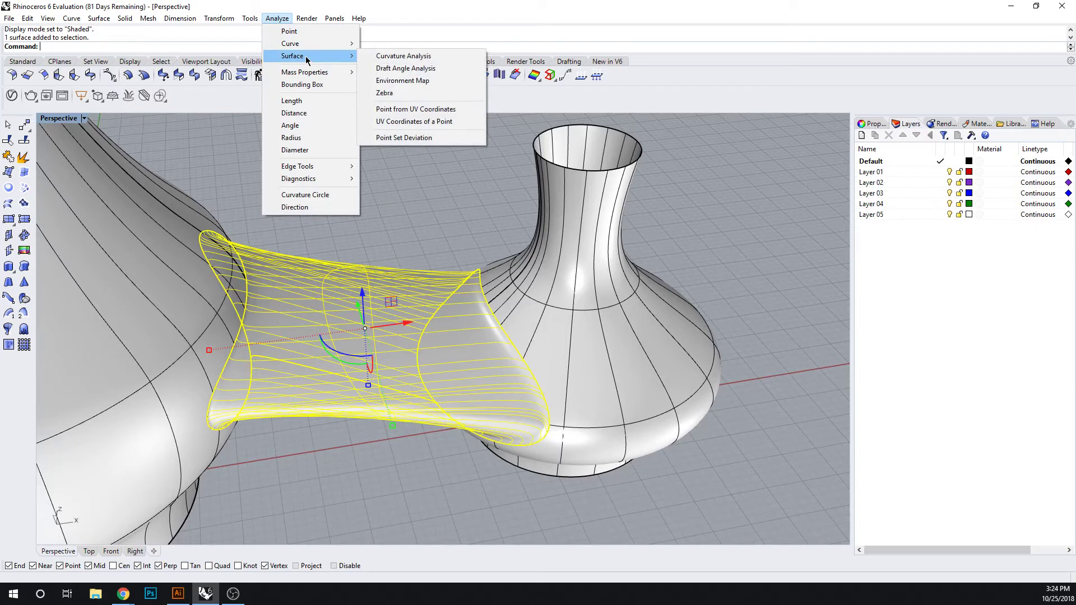
left_click(387, 56)
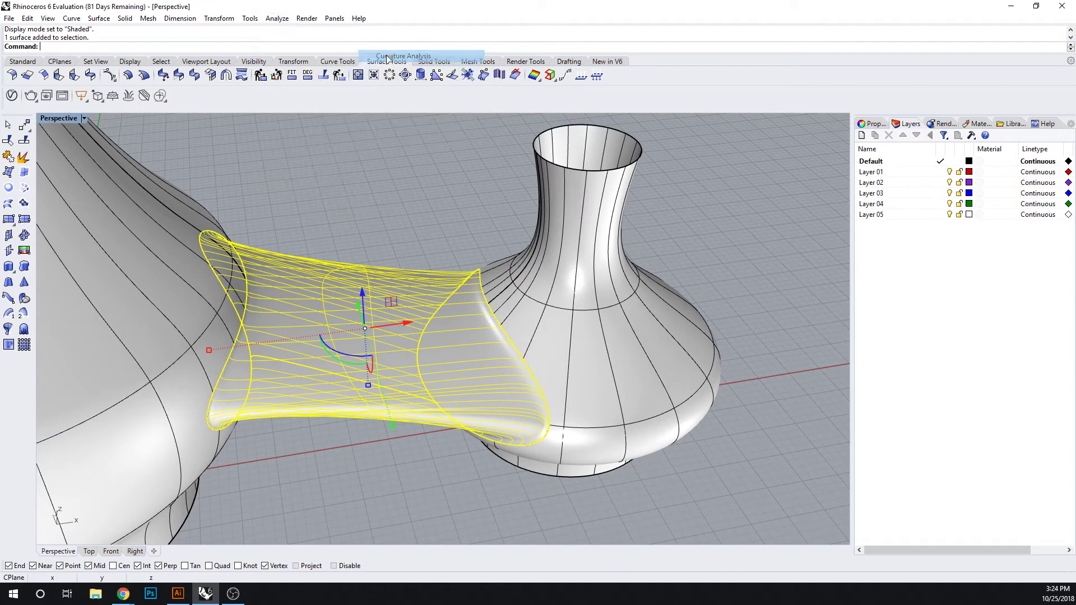
- Examine the Gaussian curvature colours along both ends of the blend surface, then close the analysis and deselect the surface
left_click_drag(190, 183, 747, 162)
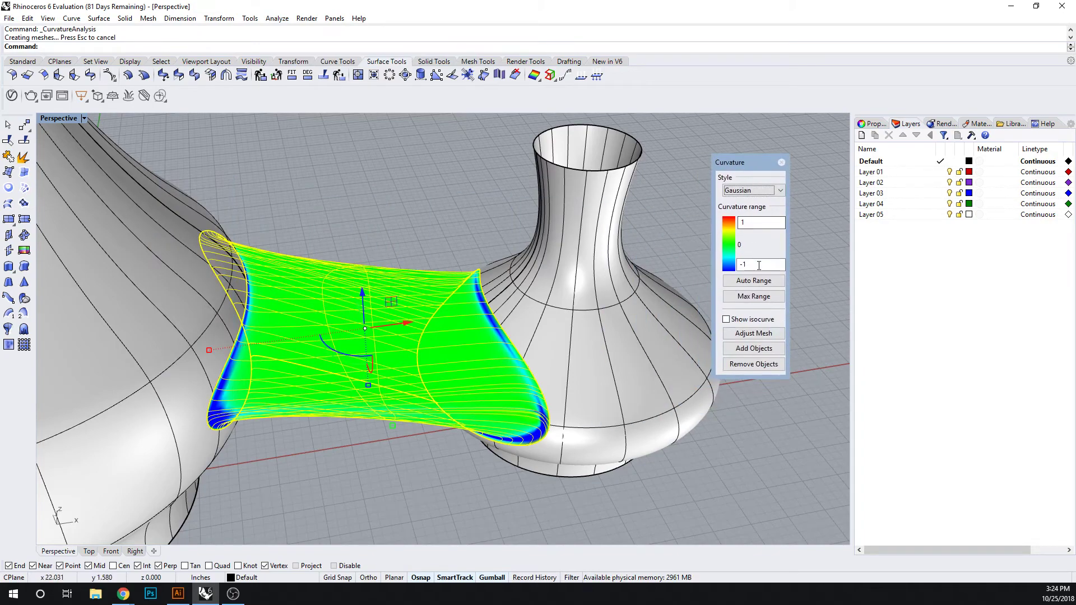
mouse_move(374, 476)
right_mouse_down()
mouse_move(474, 338)
mouse_move(436, 401)
right_mouse_up()
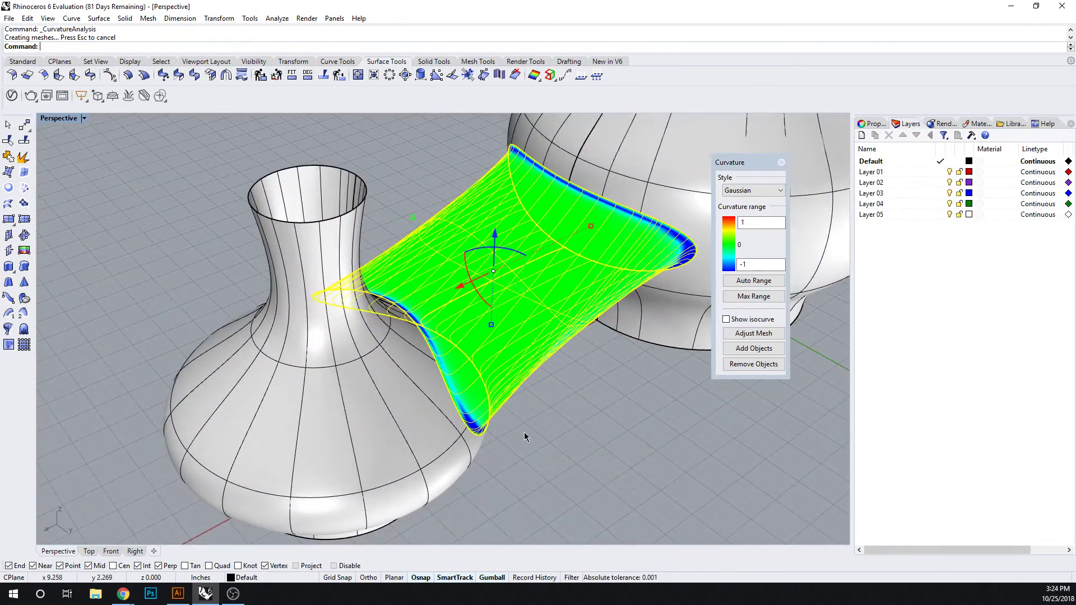
mouse_move(530, 433)
right_mouse_down()
mouse_move(462, 442)
mouse_move(441, 391)
mouse_move(713, 291)
right_mouse_up()
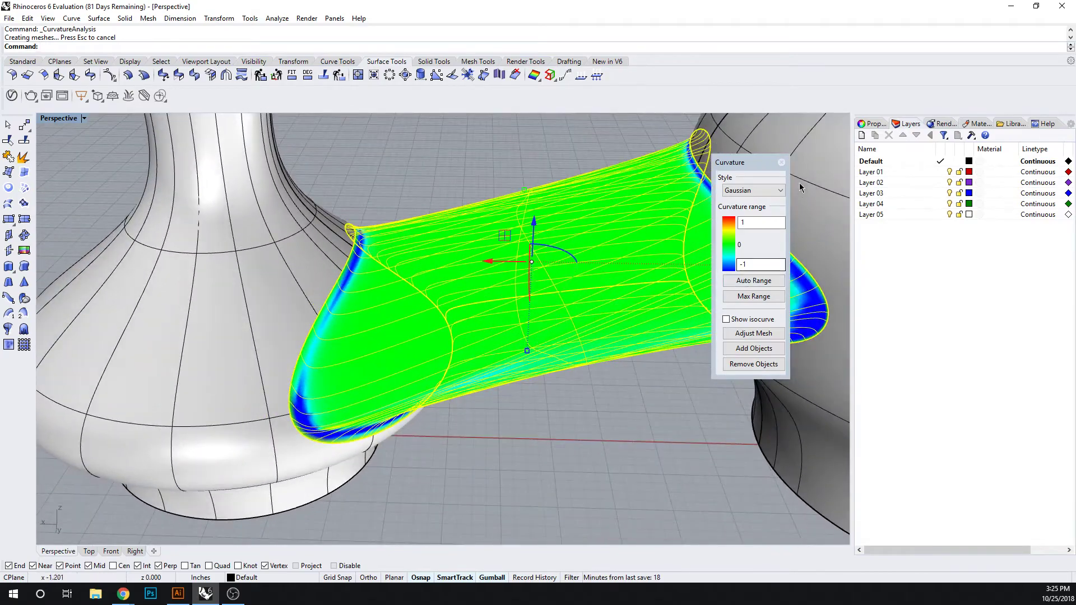
left_click(781, 162)
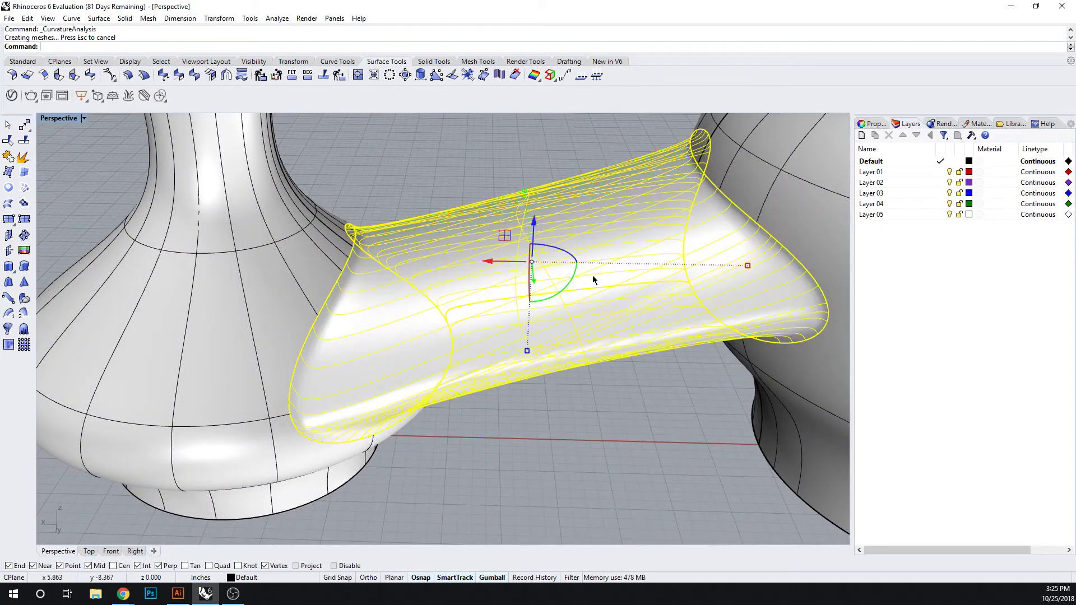
left_click(506, 425)
- In the Front view, contour both vessels and the blend surface with horizontal slices stacked vertically, spaced 0.125 inches apart
scroll(506, 425, "down", 5)
left_click(111, 551)
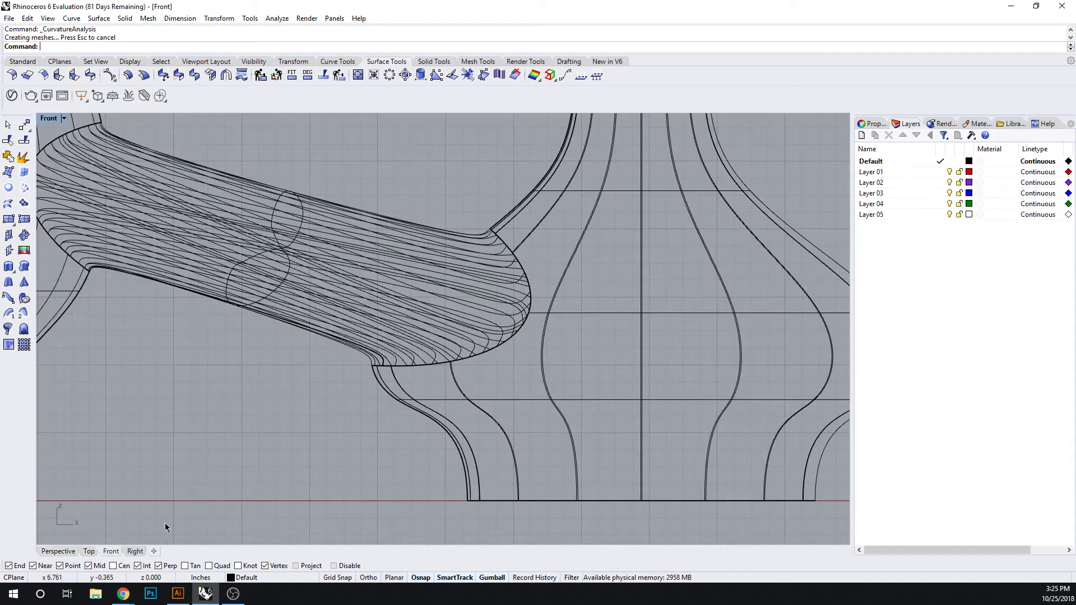
scroll(254, 416, "down", 6)
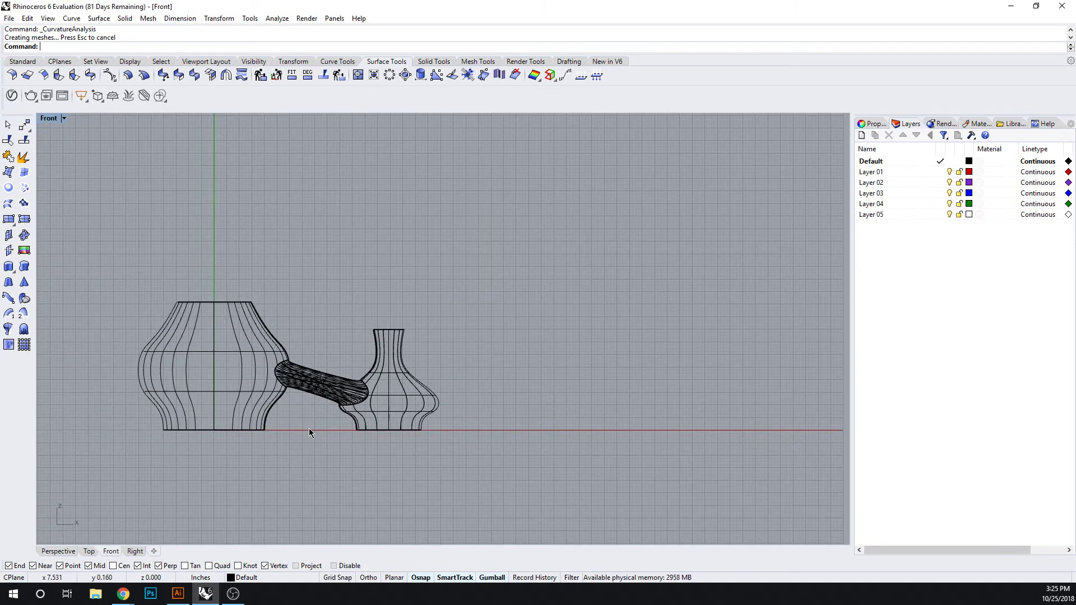
key("Return")
key("Escape")
left_click_drag(454, 329, 231, 422)
key("Return")
left_click(471, 430)
left_click(476, 382)
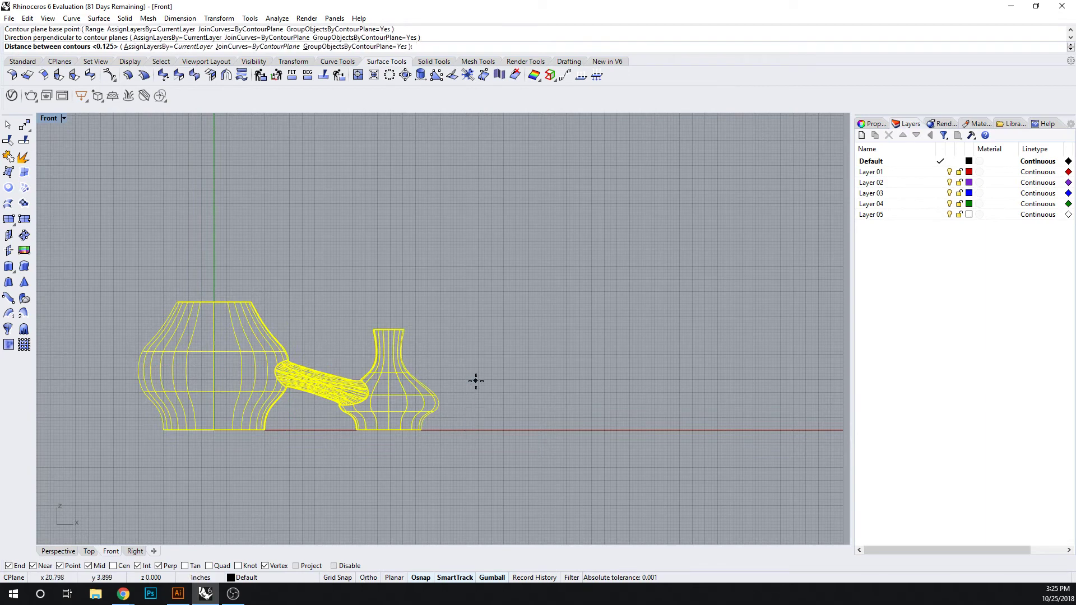
key("Return")
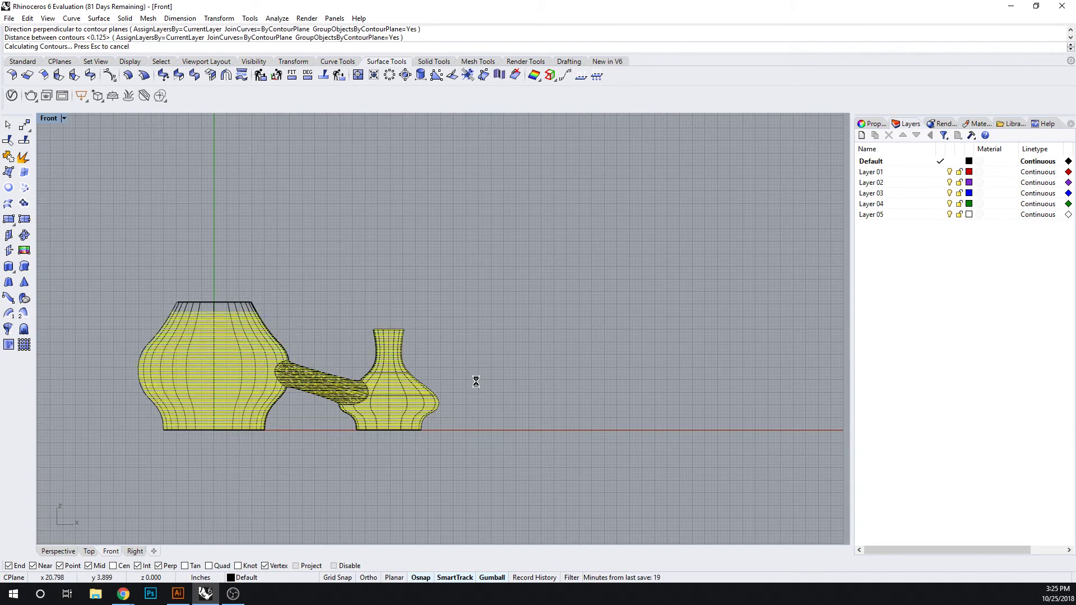
- Move the contour curves 10 inches along the X axis, then shift them farther along it until they clear the original vessels
left_click(336, 367)
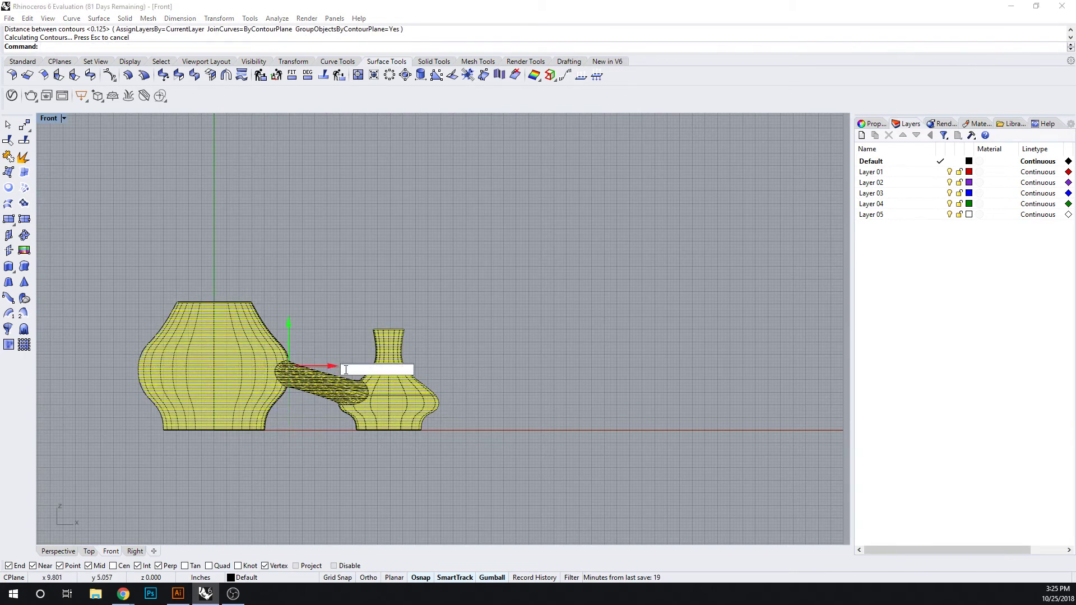
type("10")
key("Return")
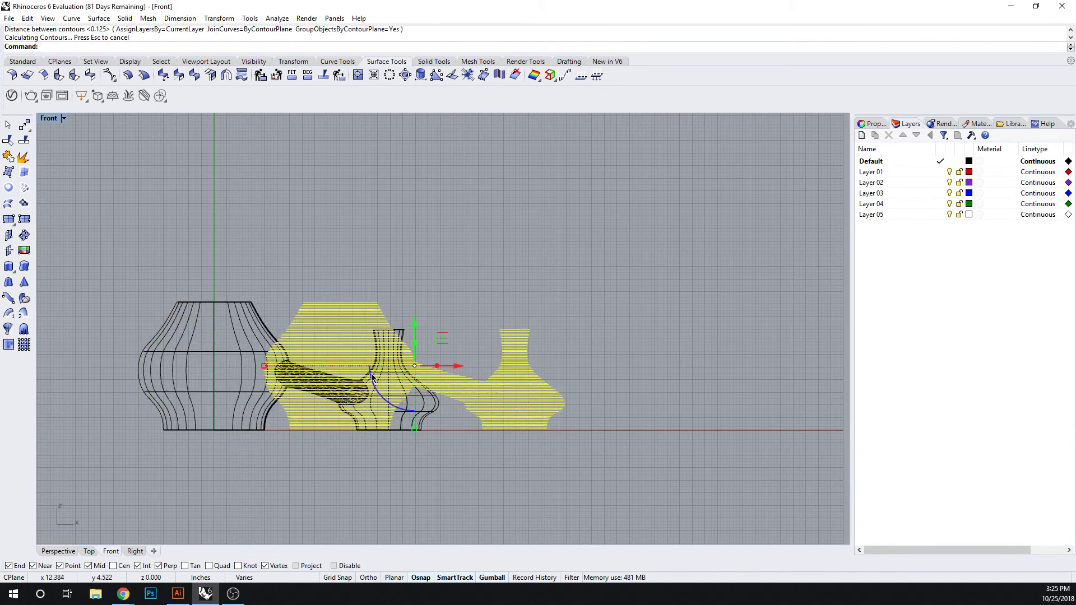
left_click_drag(456, 368, 654, 368)
- Fill the moved contour curves with planar surfaces and view the stacked slices beside the original vessels in Perspective
left_click(58, 551)
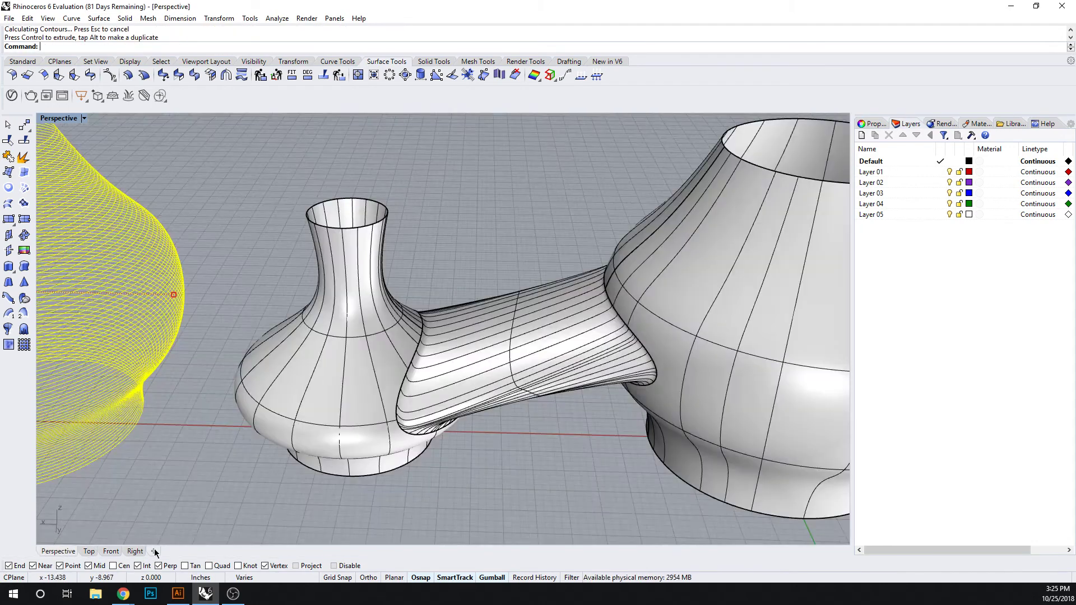
scroll(270, 432, "down", 6)
right_click_drag(232, 385, 490, 387, "shift")
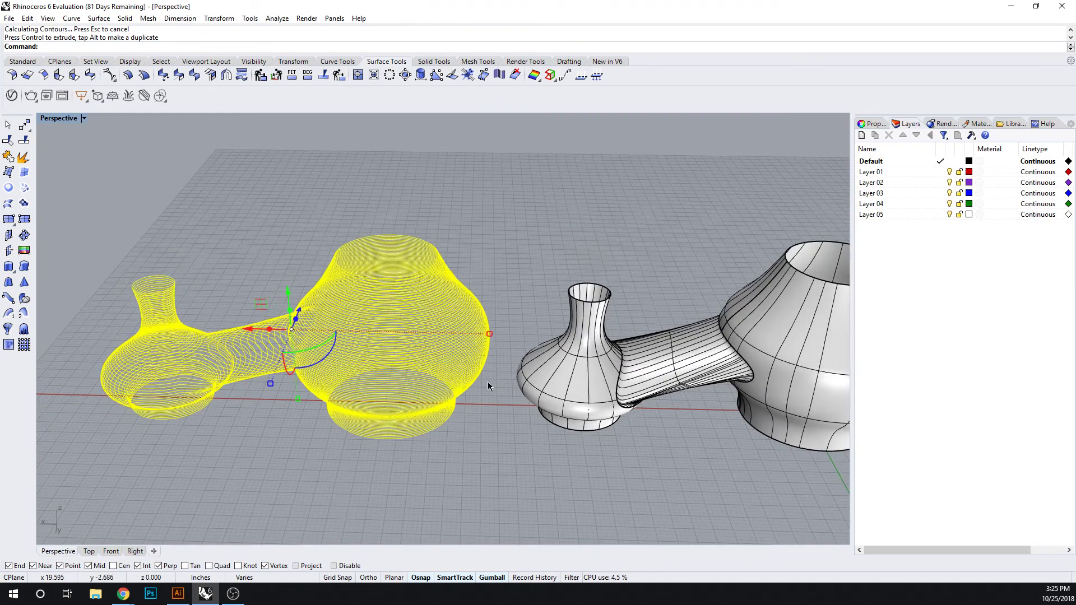
left_click(12, 187)
left_click(254, 462)
scroll(224, 408, "up", 6)
right_click_drag(280, 412, 338, 391, "shift")
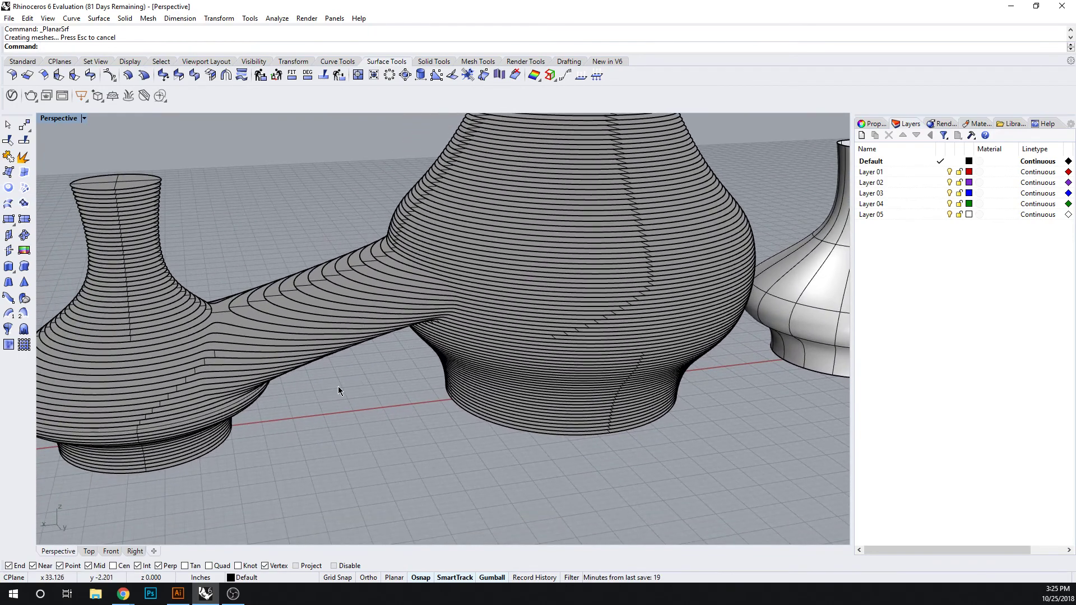
scroll(338, 385, "down", 3)
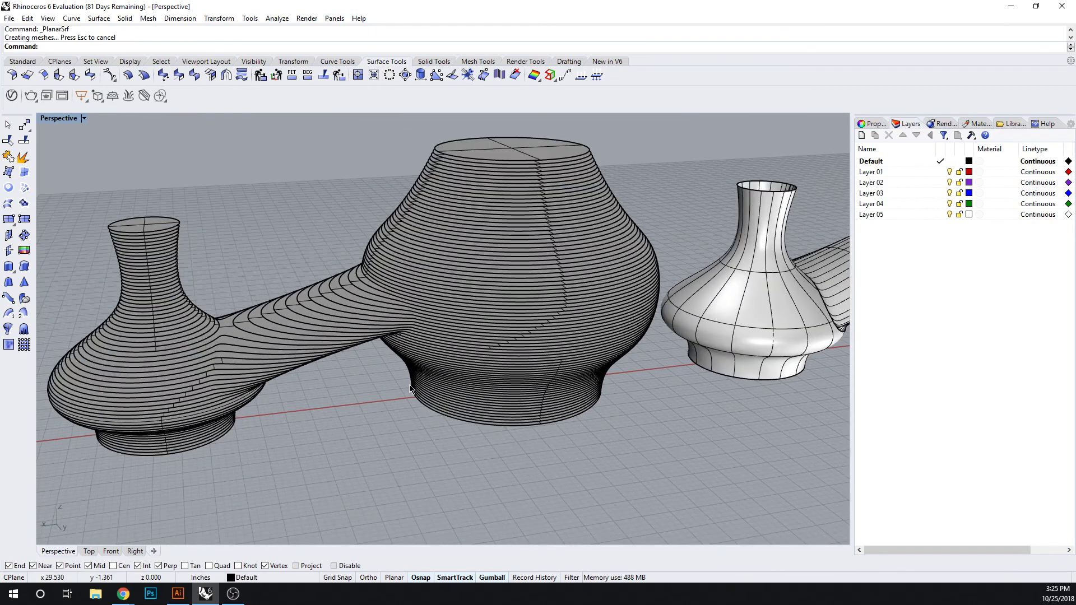
right_click_drag(409, 388, 333, 396)
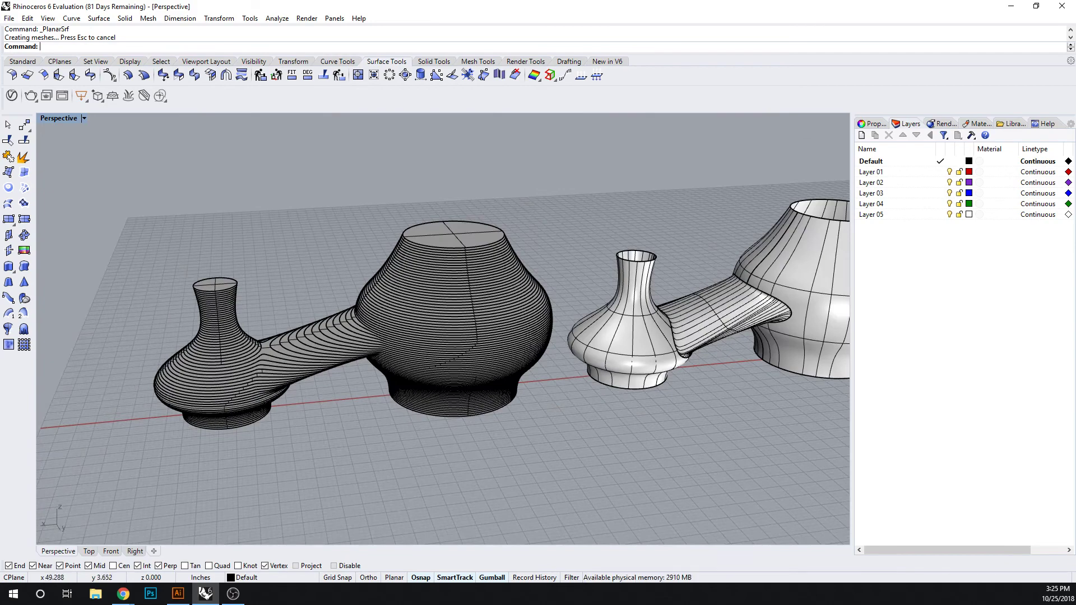